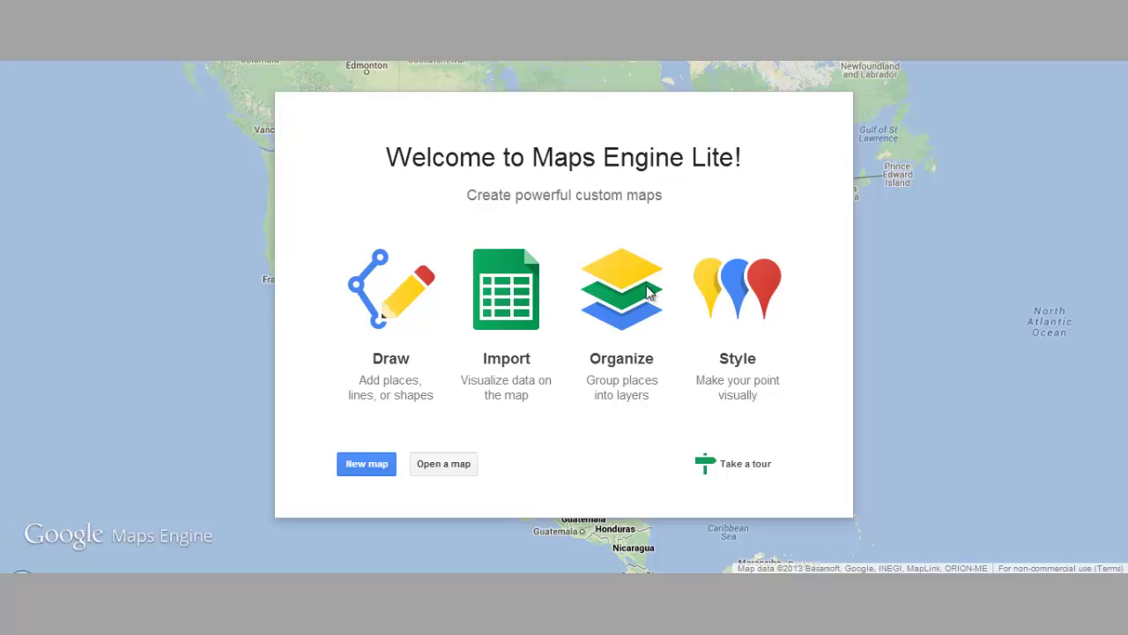
Start a new blank map and bring up its title and description editor.
{"action": "left_click", "coordinate": [348, 469]}
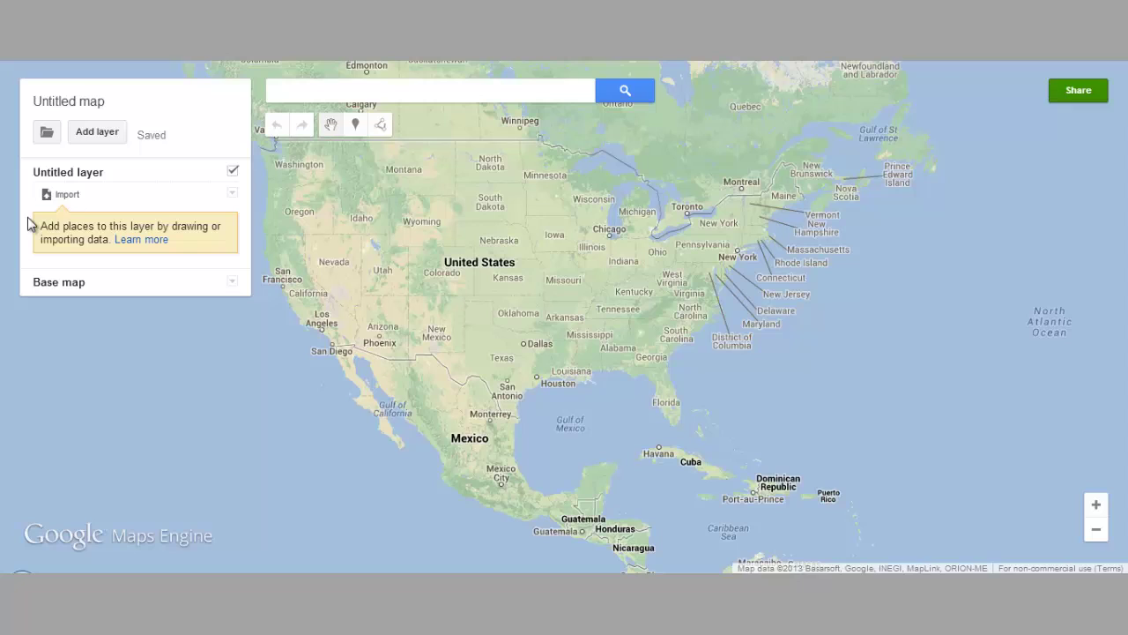
{"action": "left_click", "coordinate": [99, 103]}
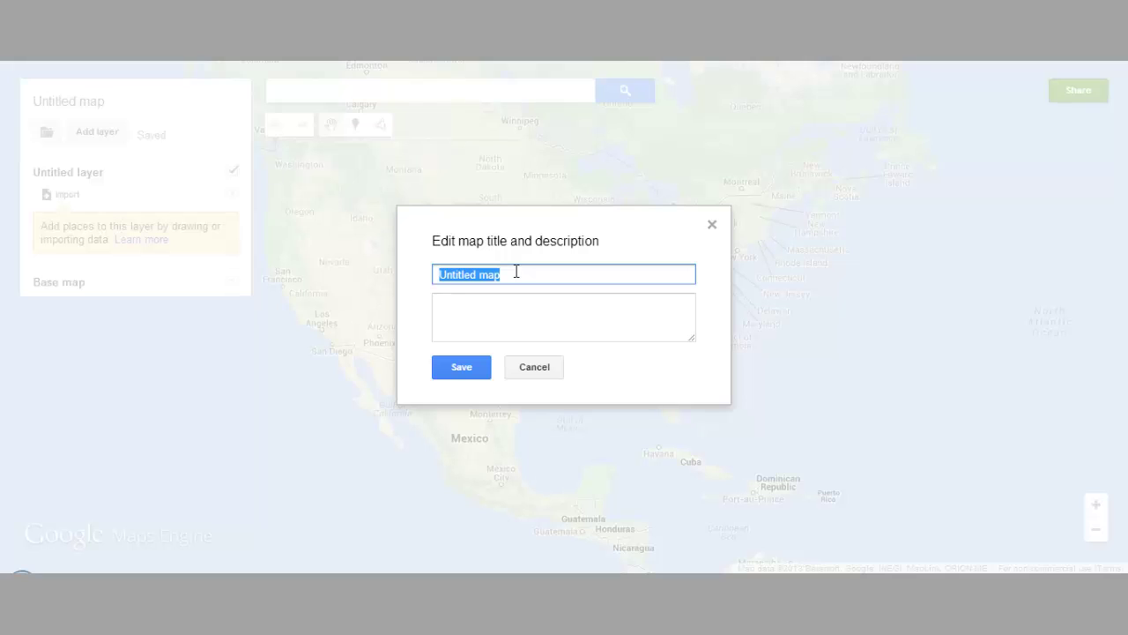
Title the map 'Listing Highlights June 28th, 2013' and add the weekly open houses description with the Barrett Sotheby's website.
{"action": "type", "text": "L"}
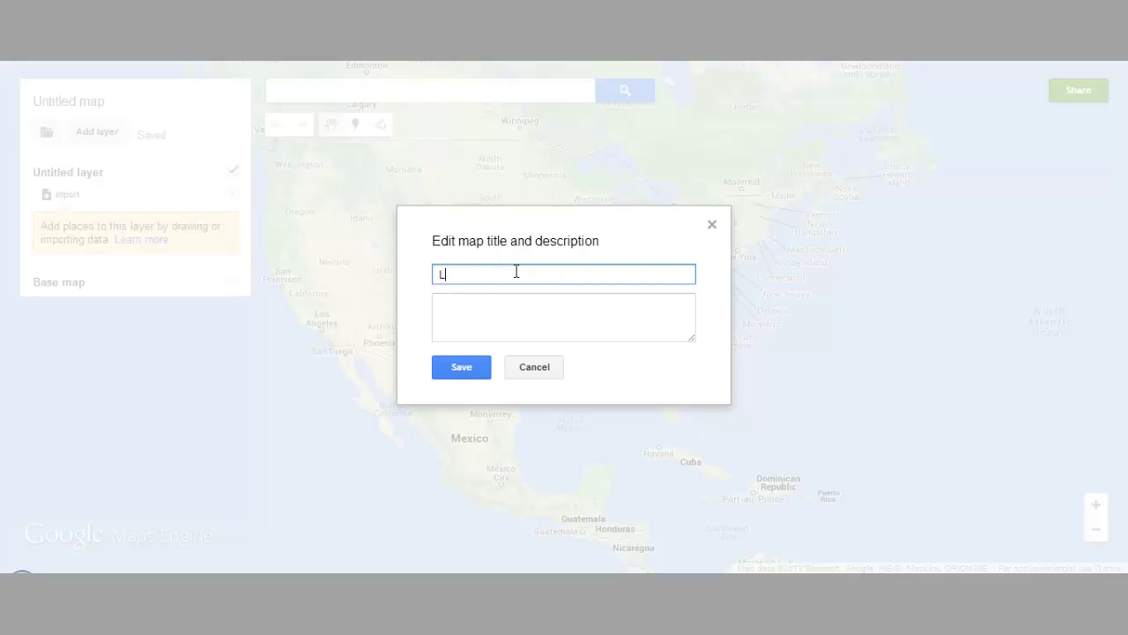
{"action": "type", "text": "isting Highlights June "}
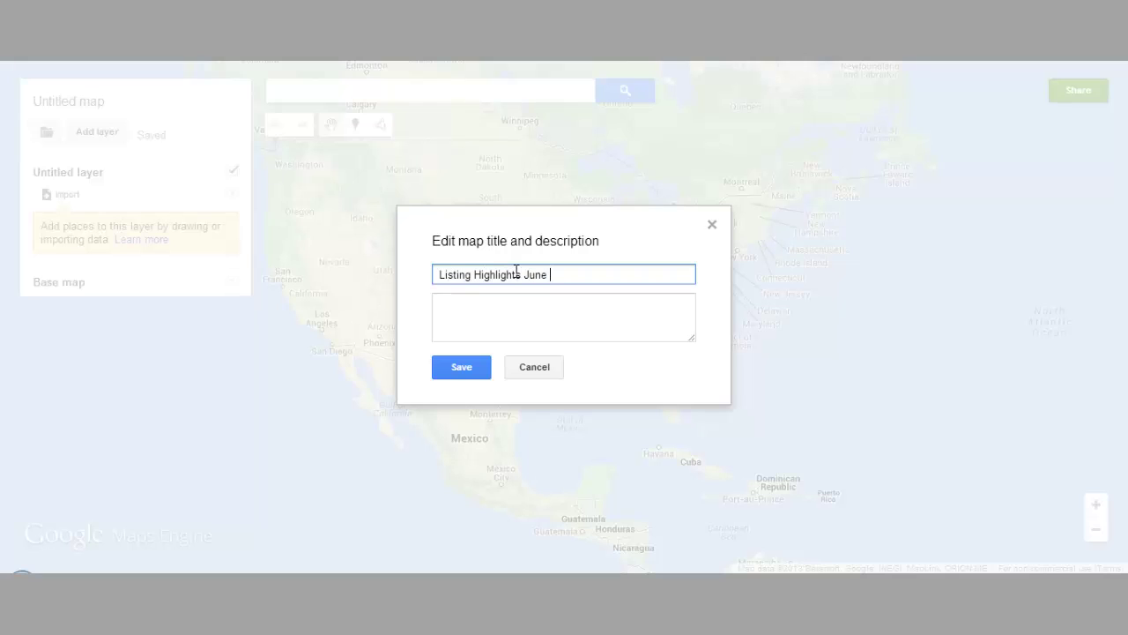
{"action": "type", "text": "28th, 2013"}
{"action": "left_click", "coordinate": [528, 302]}
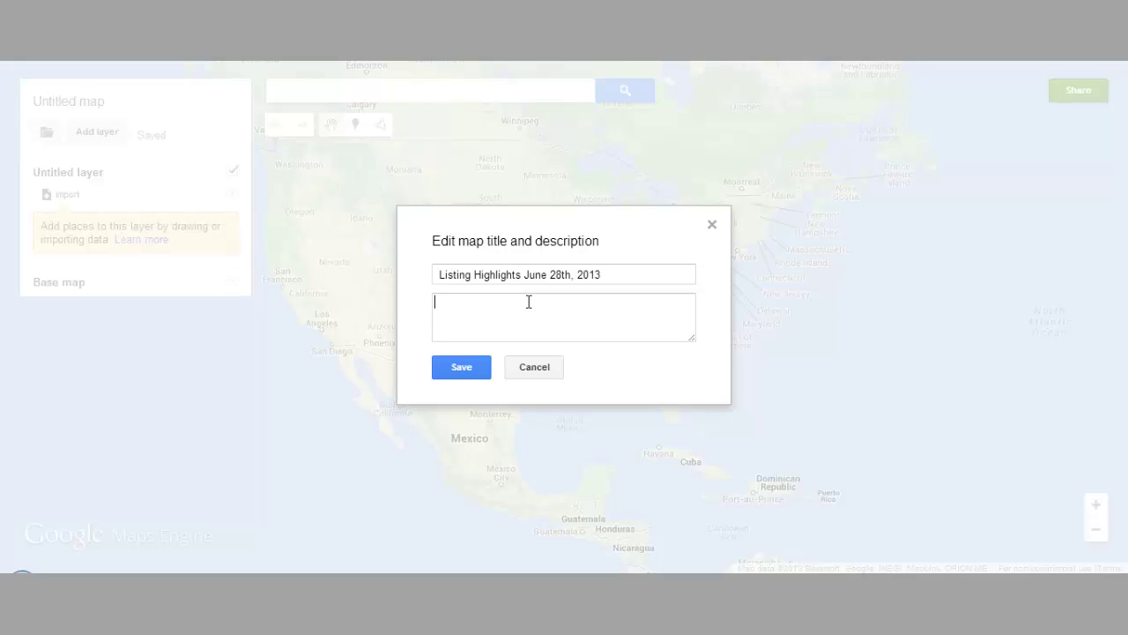
{"action": "type", "text": "Weekly open houses, price changes a"}
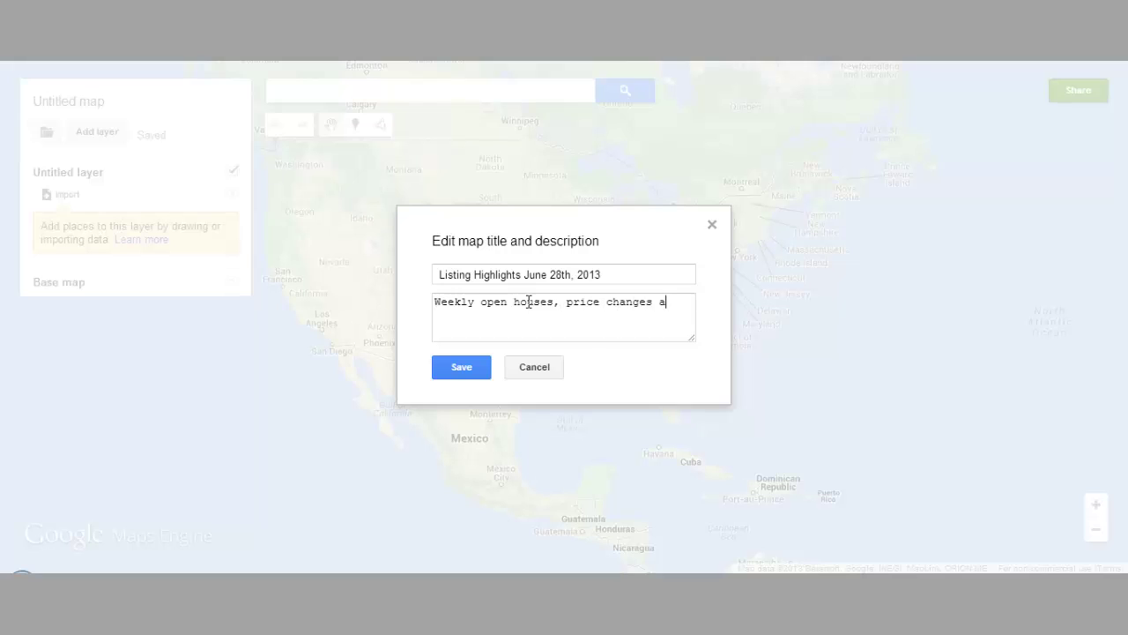
{"action": "type", "text": "nd new listings"}
{"action": "key", "text": "BackSpace"}
{"action": "key", "text": "BackSpace"}
{"action": "key", "text": "BackSpace"}
{"action": "key", "text": "BackSpace"}
{"action": "key", "text": "BackSpace"}
{"action": "type", "text": "ings fo"}
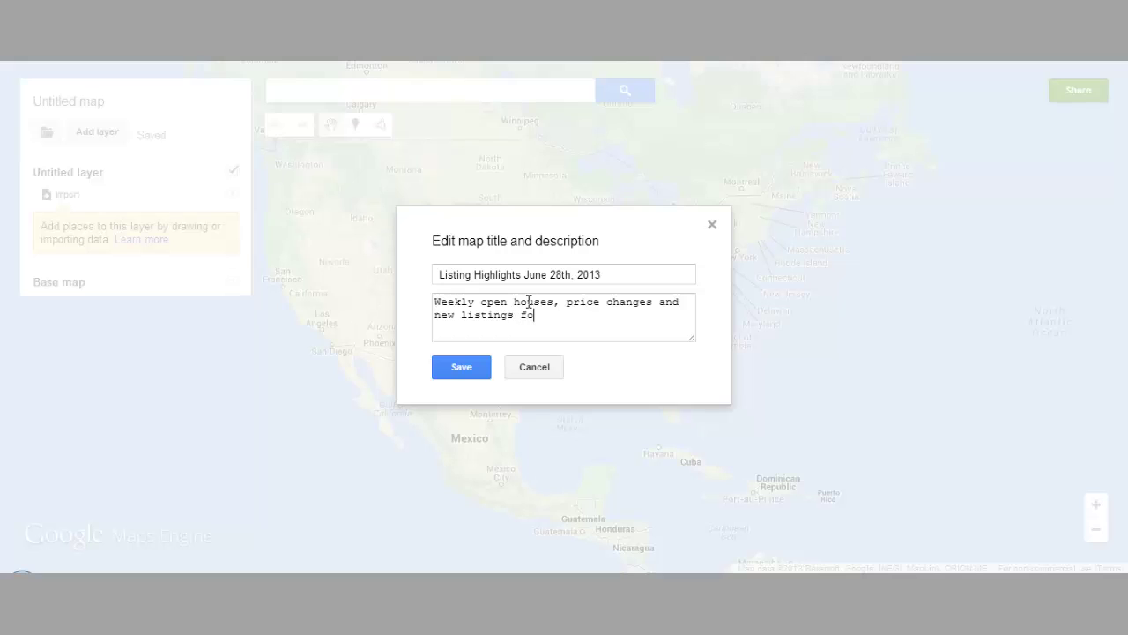
{"action": "type", "text": "r Barrett Sotheby's Inte"}
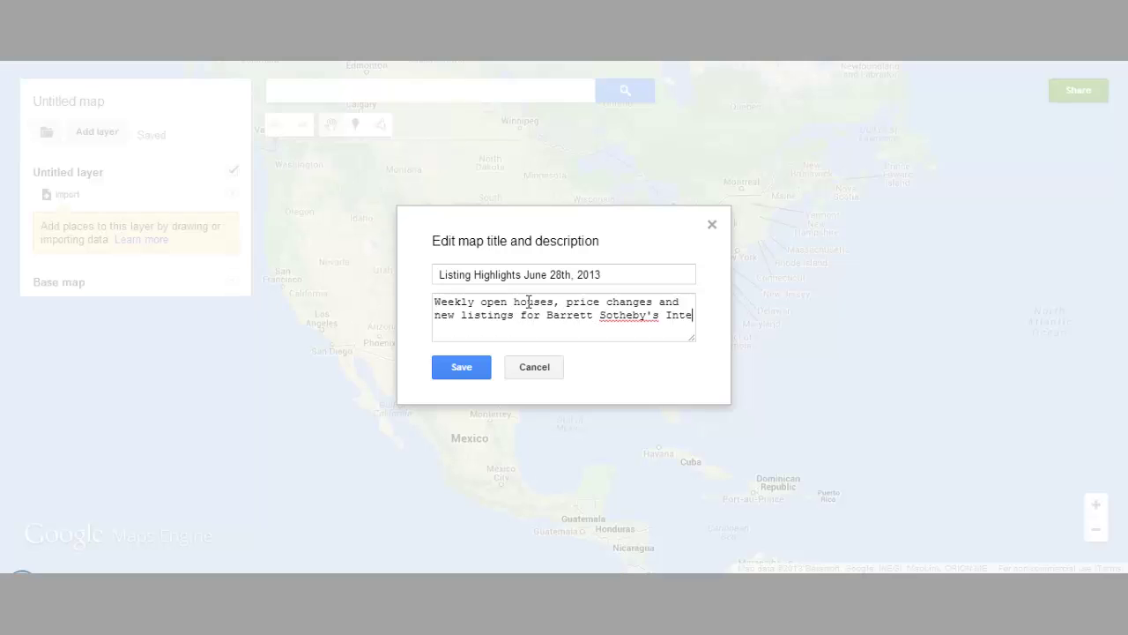
{"action": "type", "text": "rnational Realty. http:"}
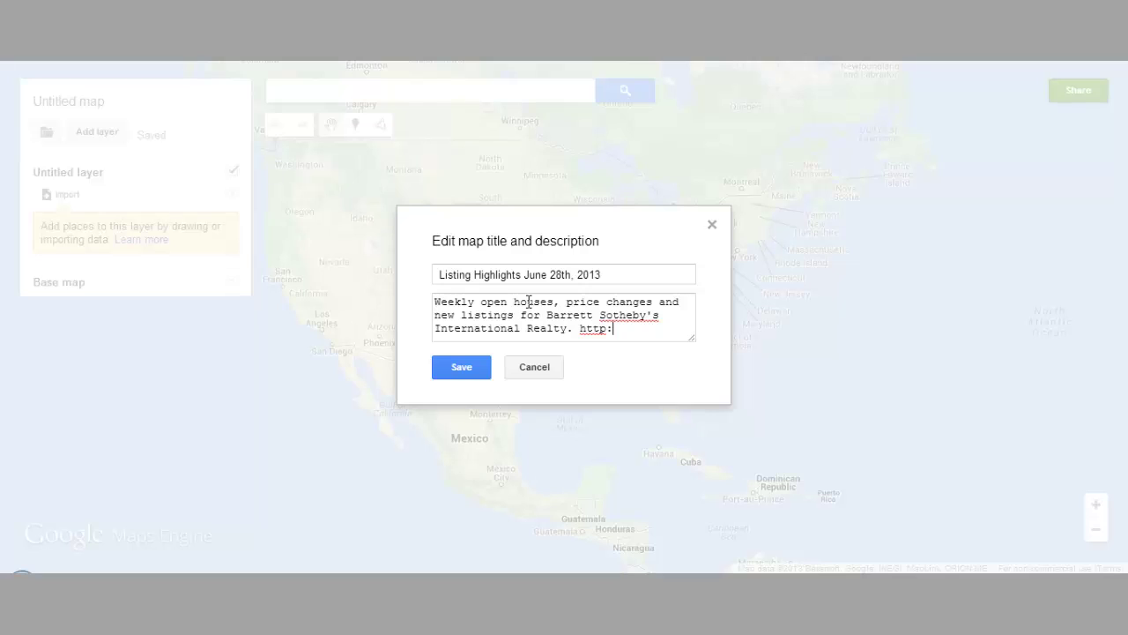
{"action": "type", "text": "//barrettsothebysrealty.com"}
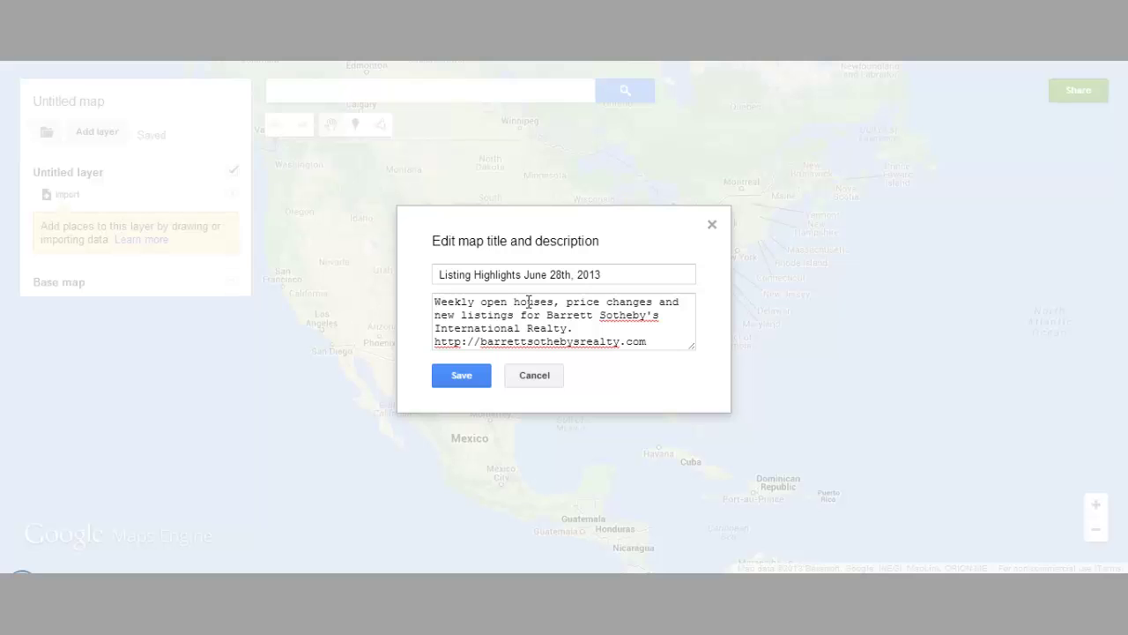
{"action": "left_click", "coordinate": [463, 379]}
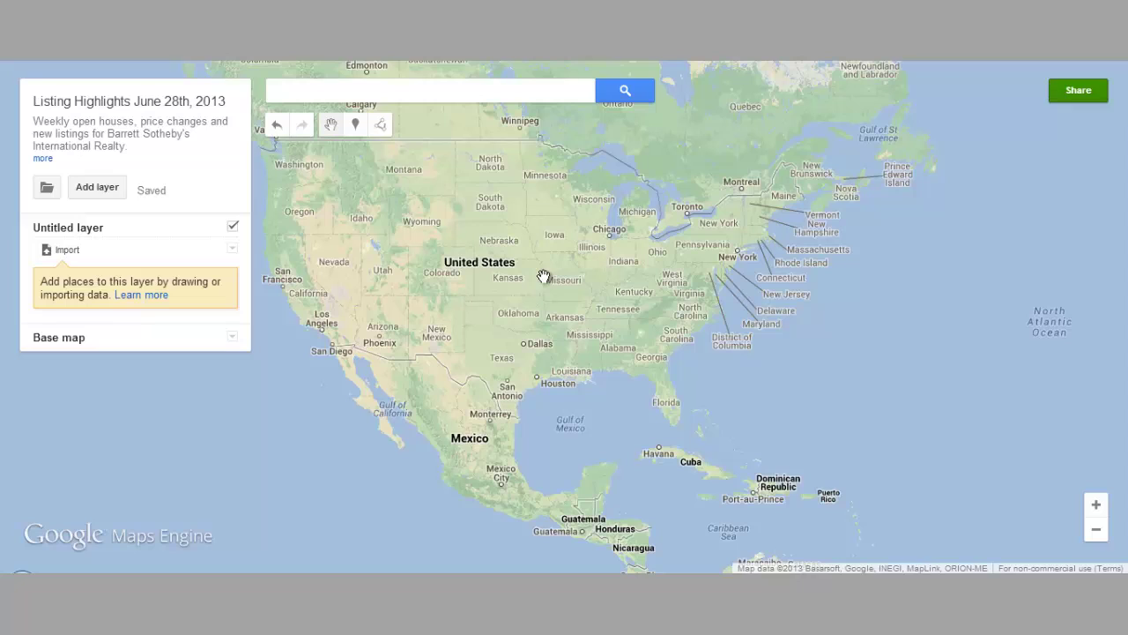
Confirm the new title and description now appear in the map panel.
{"action": "left_click", "coordinate": [517, 95]}
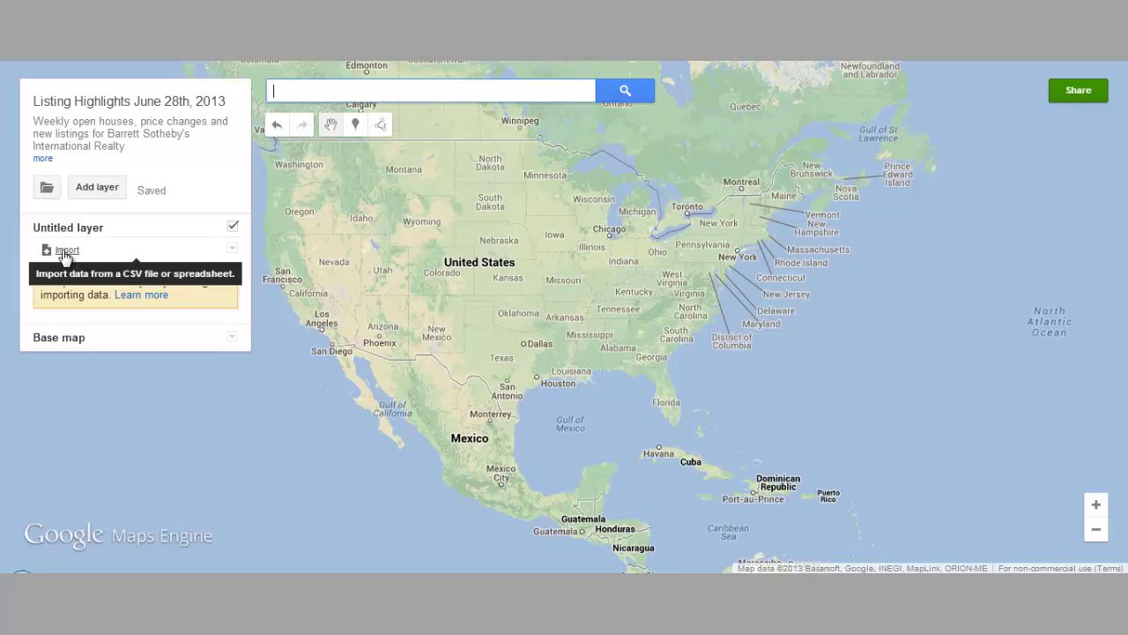
Upload the Market Update for Map spreadsheet as an import into the untitled layer.
{"action": "left_click", "coordinate": [65, 251]}
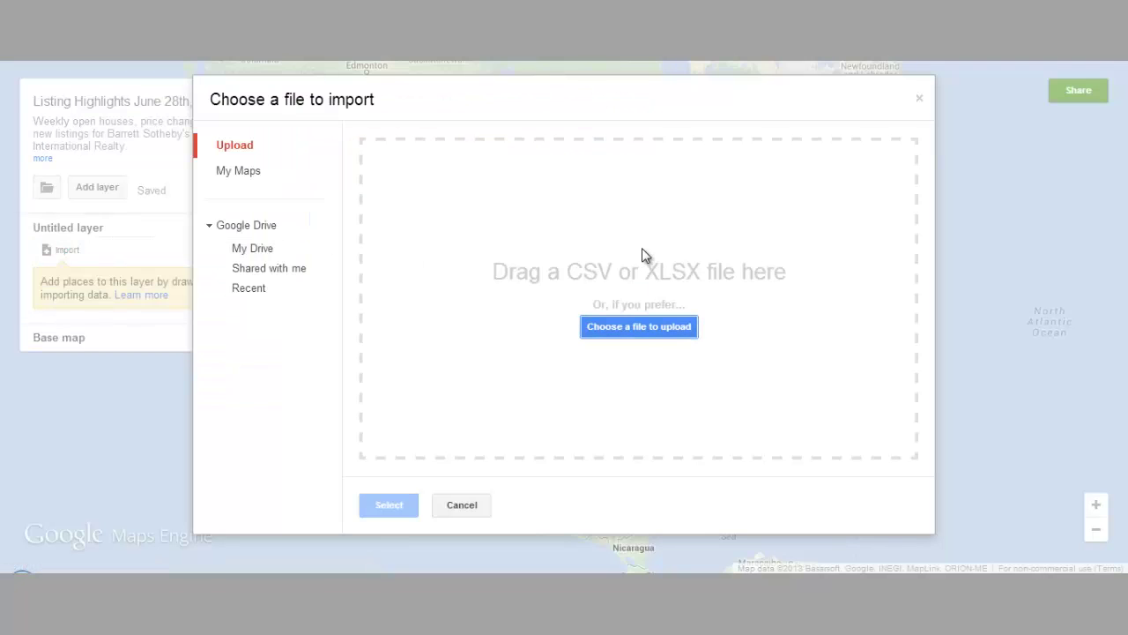
{"action": "left_click", "coordinate": [643, 332]}
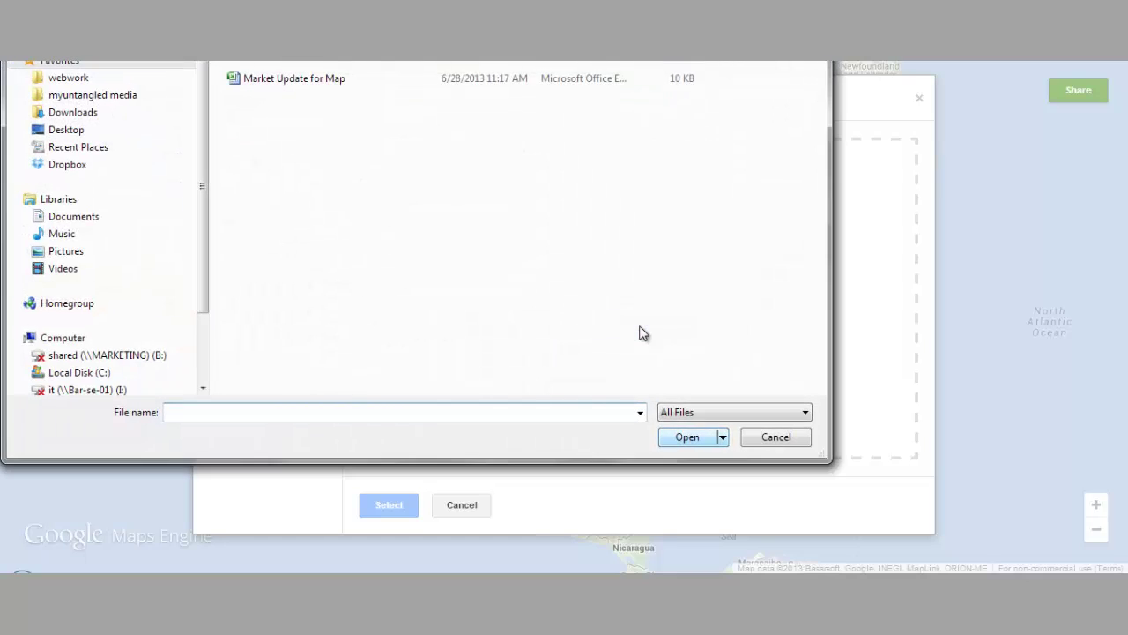
{"action": "left_click", "coordinate": [307, 80]}
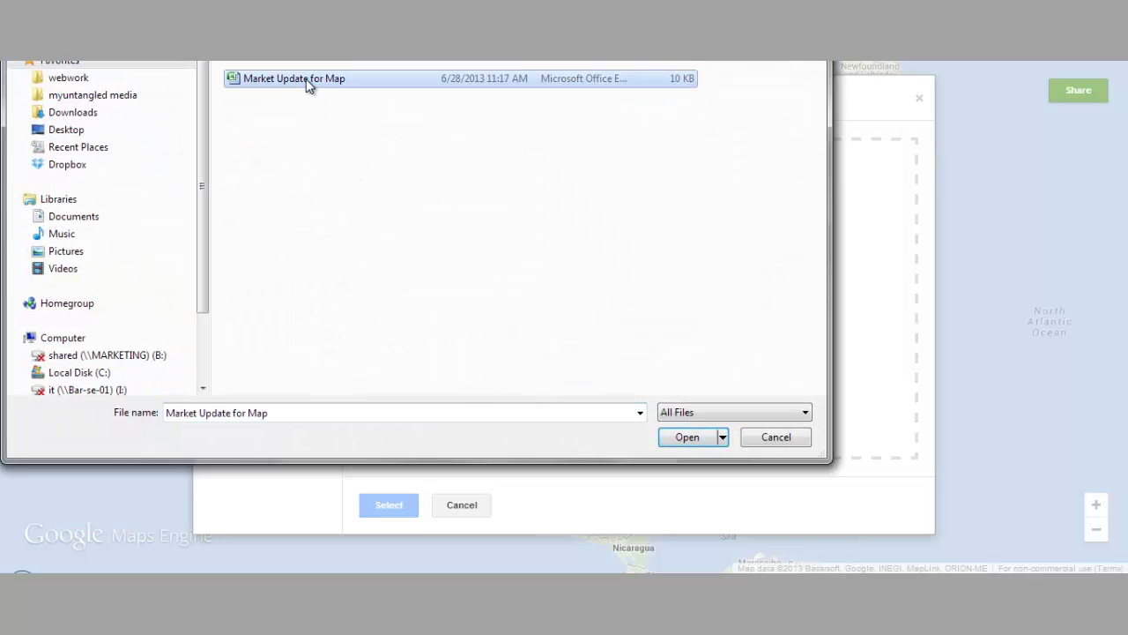
{"action": "left_click", "coordinate": [681, 441]}
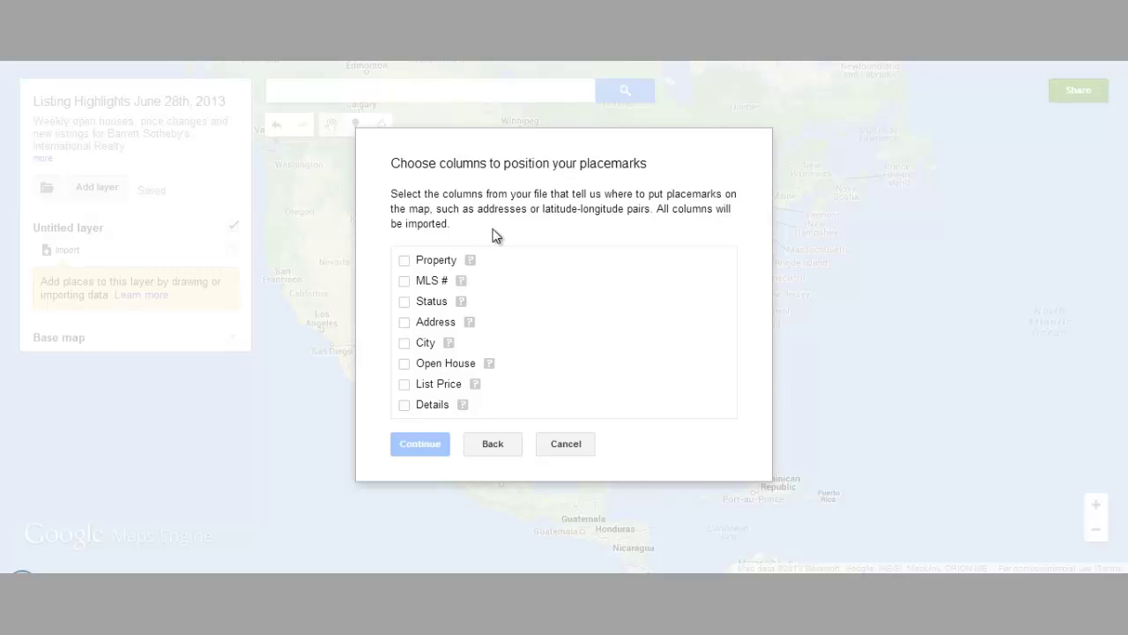
Use the Address and City columns to position the placemarks.
{"action": "left_click", "coordinate": [405, 323]}
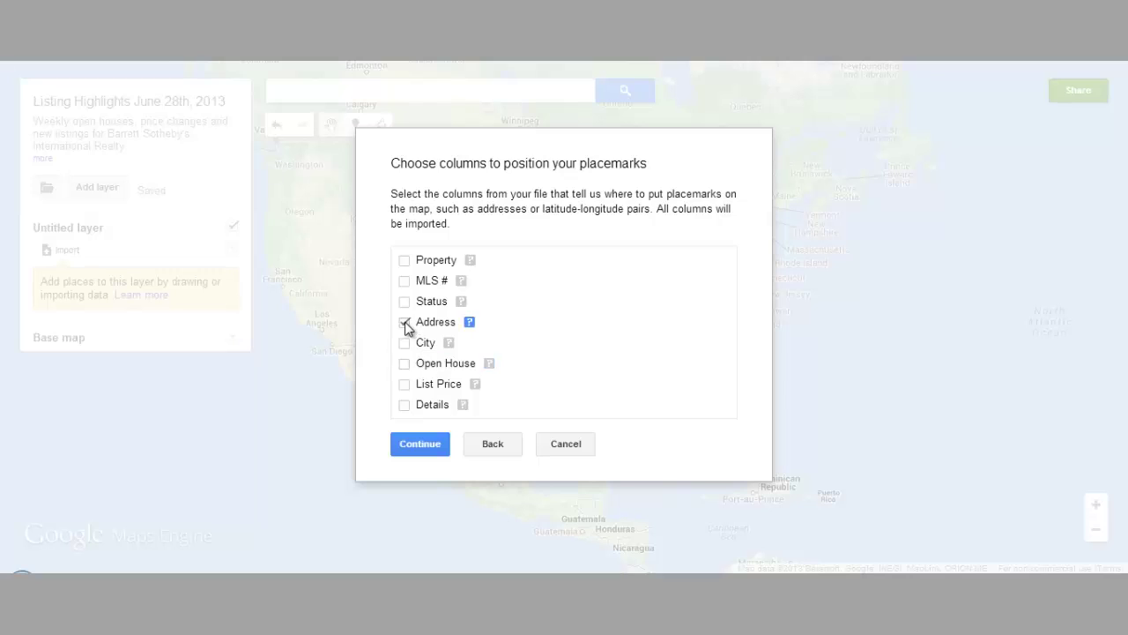
{"action": "left_click", "coordinate": [404, 343]}
Complete the import with Property as the marker title column, plotting 13 listings.
{"action": "left_click", "coordinate": [426, 451]}
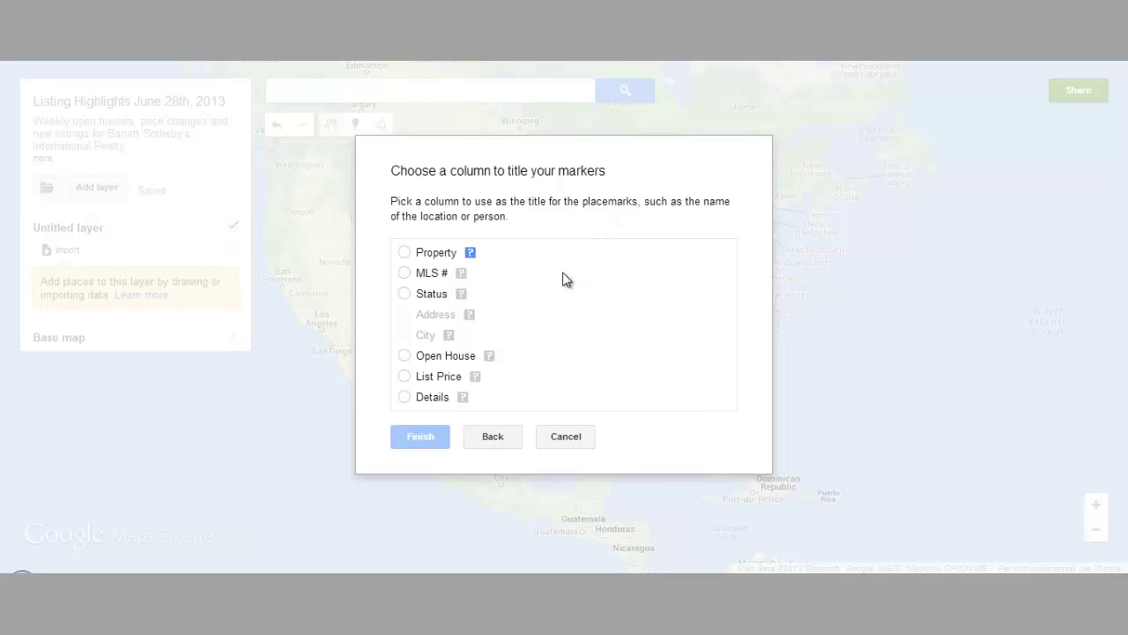
{"action": "left_click", "coordinate": [405, 254]}
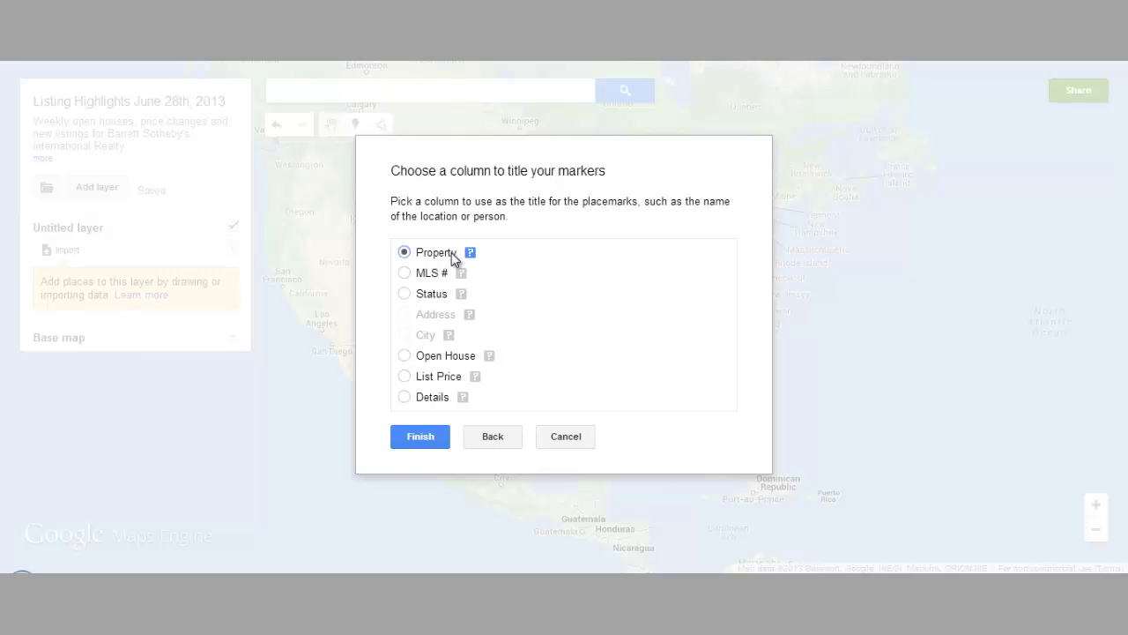
{"action": "left_click", "coordinate": [410, 438]}
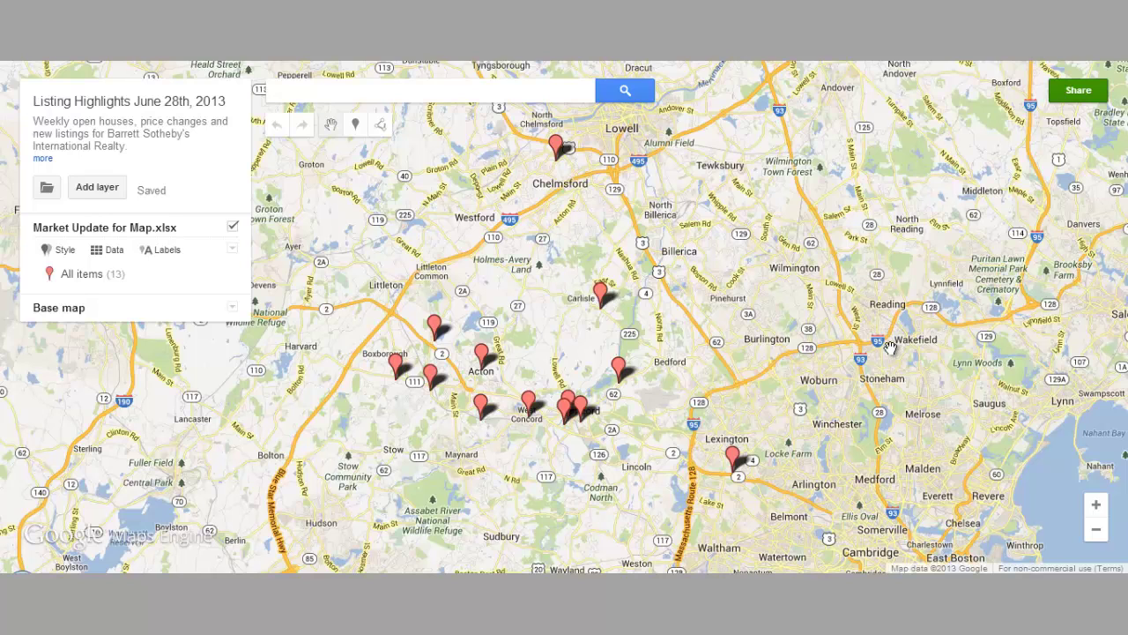
{"action": "scroll", "coordinate": [890, 346], "scroll_direction": "down", "scroll_amount": 1}
{"action": "scroll", "coordinate": [890, 346], "scroll_direction": "down", "scroll_amount": 1}
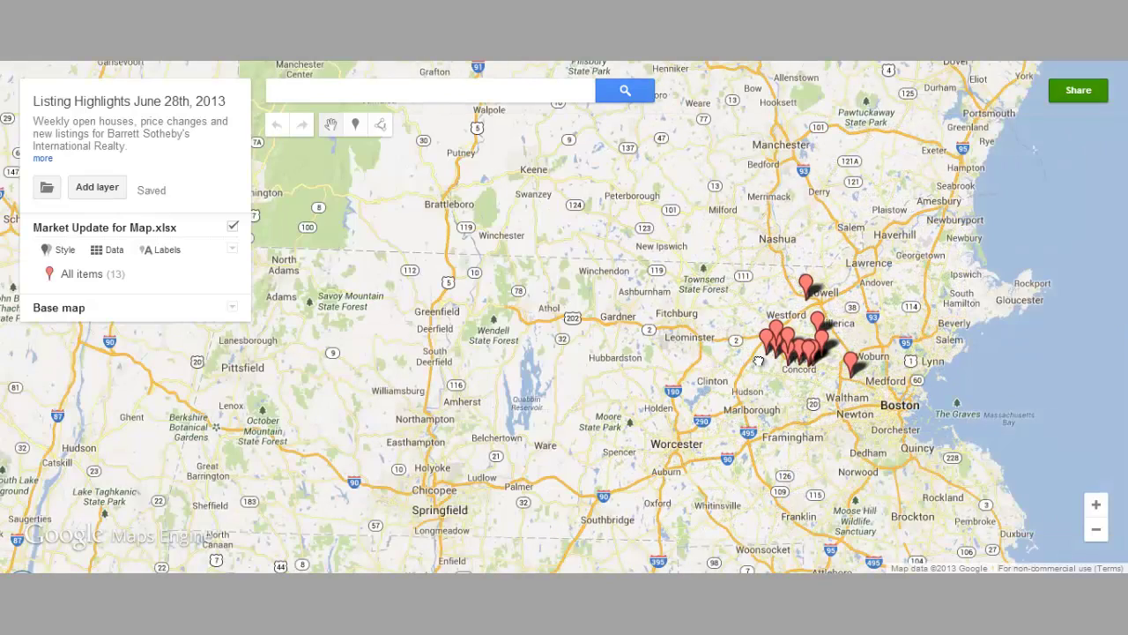
{"action": "left_click_drag", "start_coordinate": [890, 346], "coordinate": [745, 363]}
{"action": "left_click", "coordinate": [674, 354]}
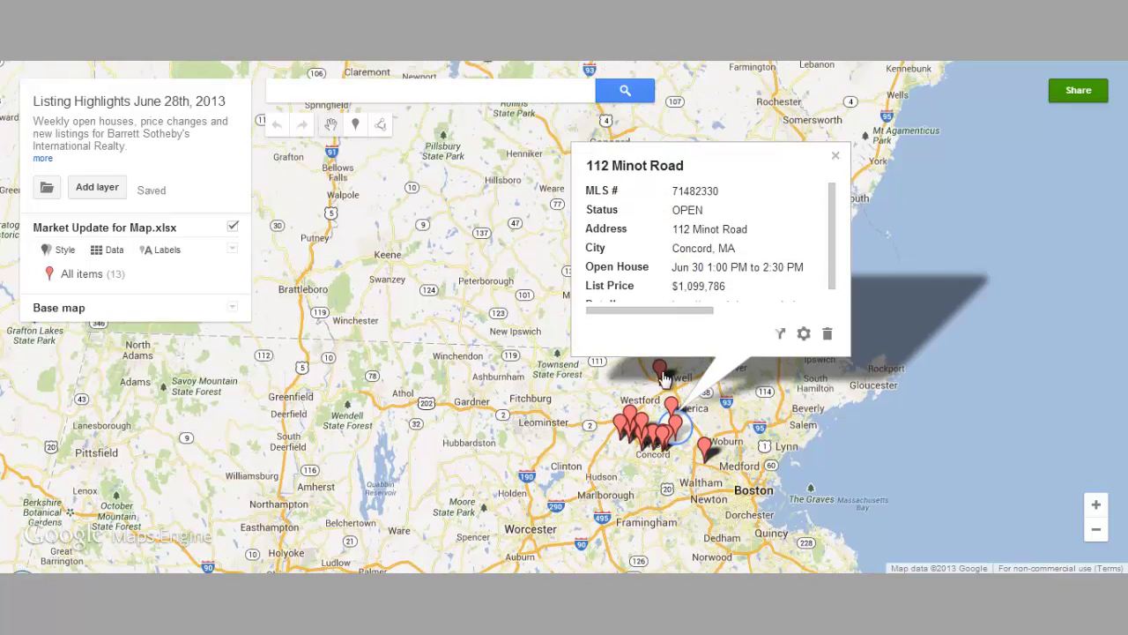
{"action": "left_click", "coordinate": [648, 441]}
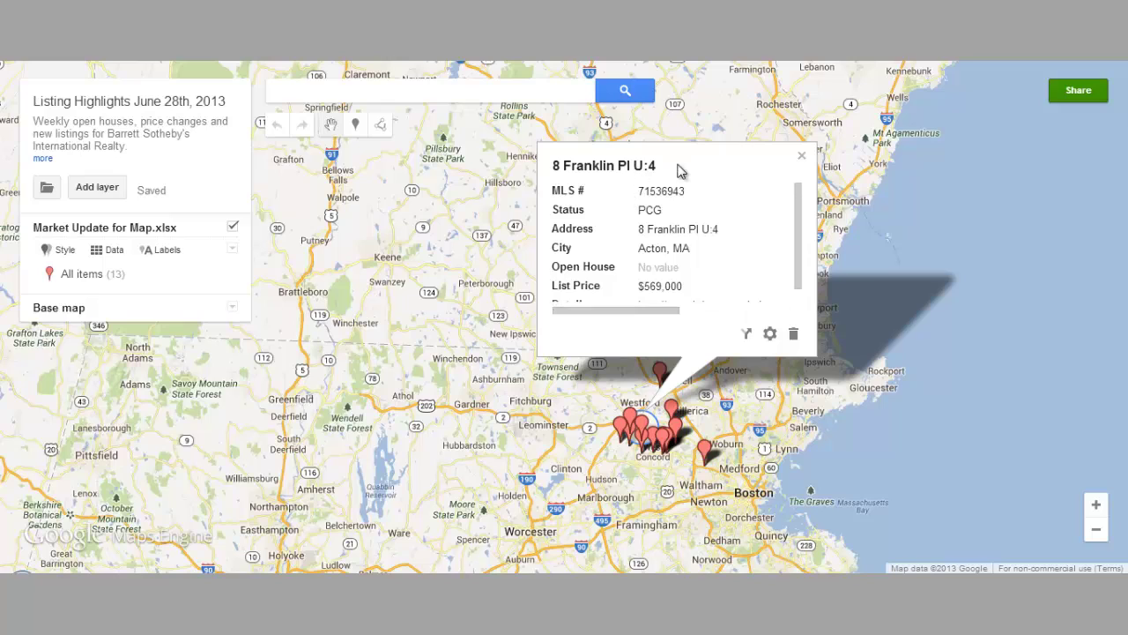
{"action": "left_click_drag", "start_coordinate": [556, 169], "coordinate": [665, 167]}
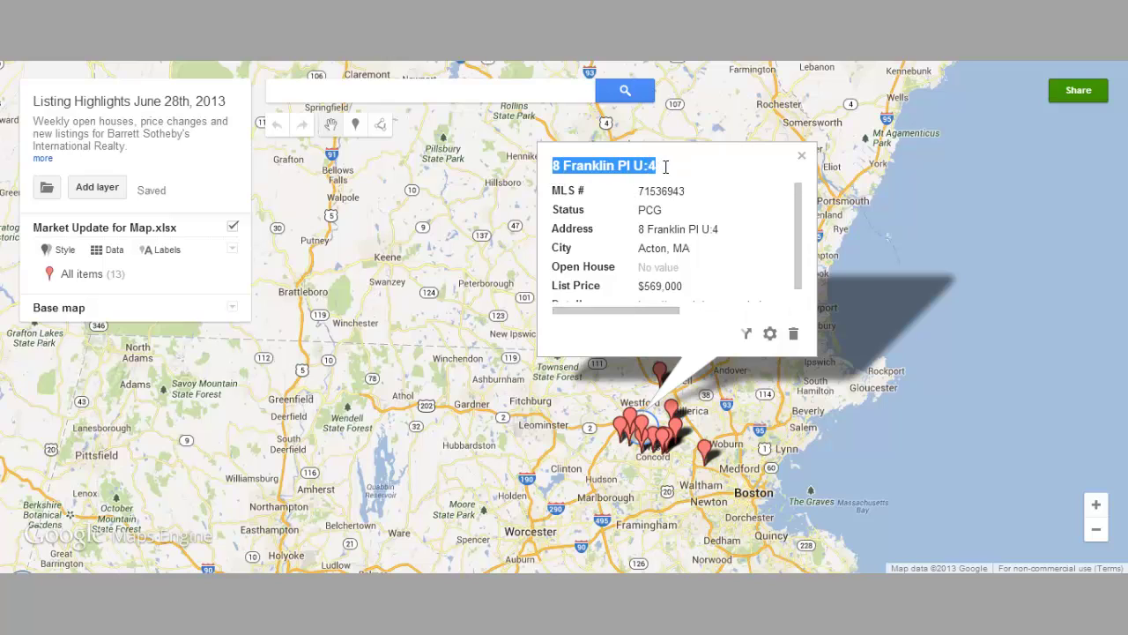
{"action": "left_click", "coordinate": [677, 169]}
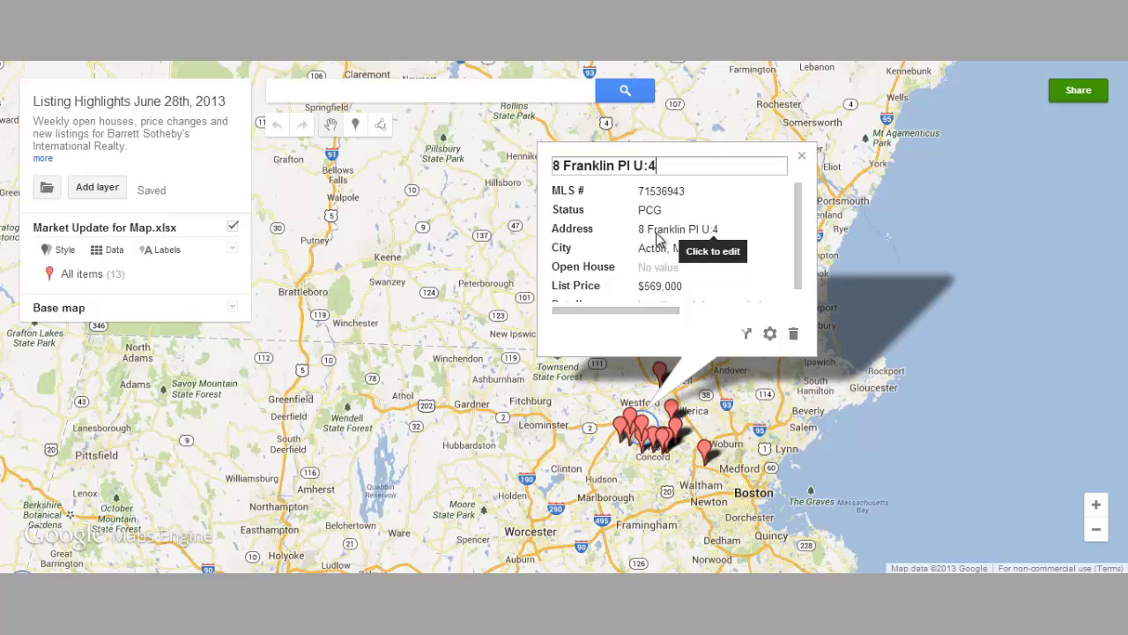
{"action": "left_click_drag", "start_coordinate": [795, 252], "coordinate": [796, 298]}
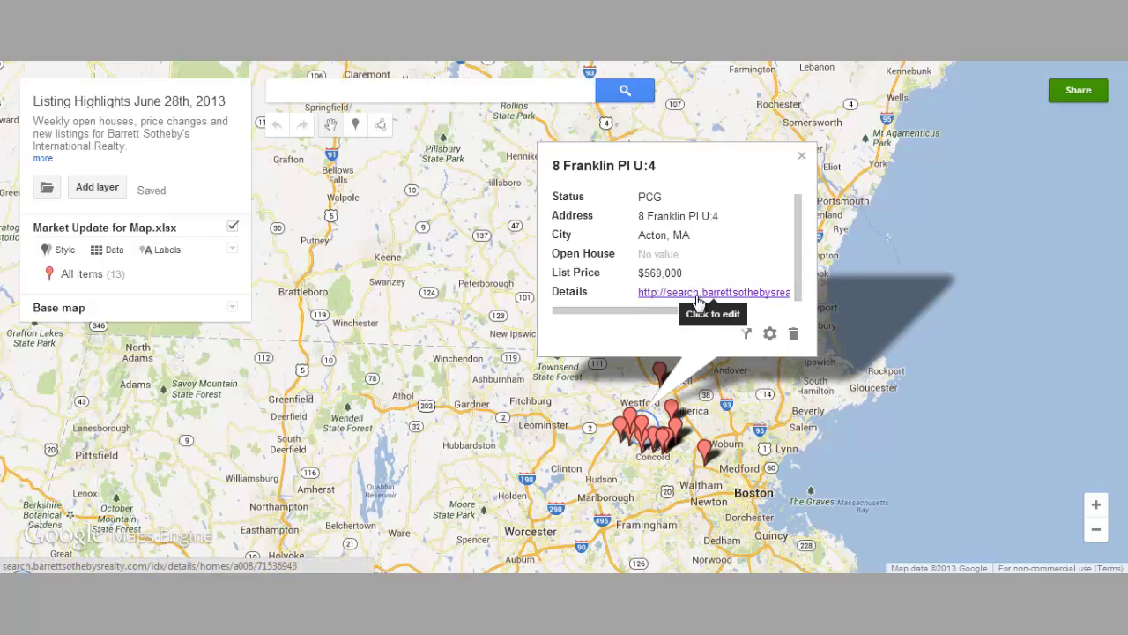
{"action": "left_click", "coordinate": [707, 457]}
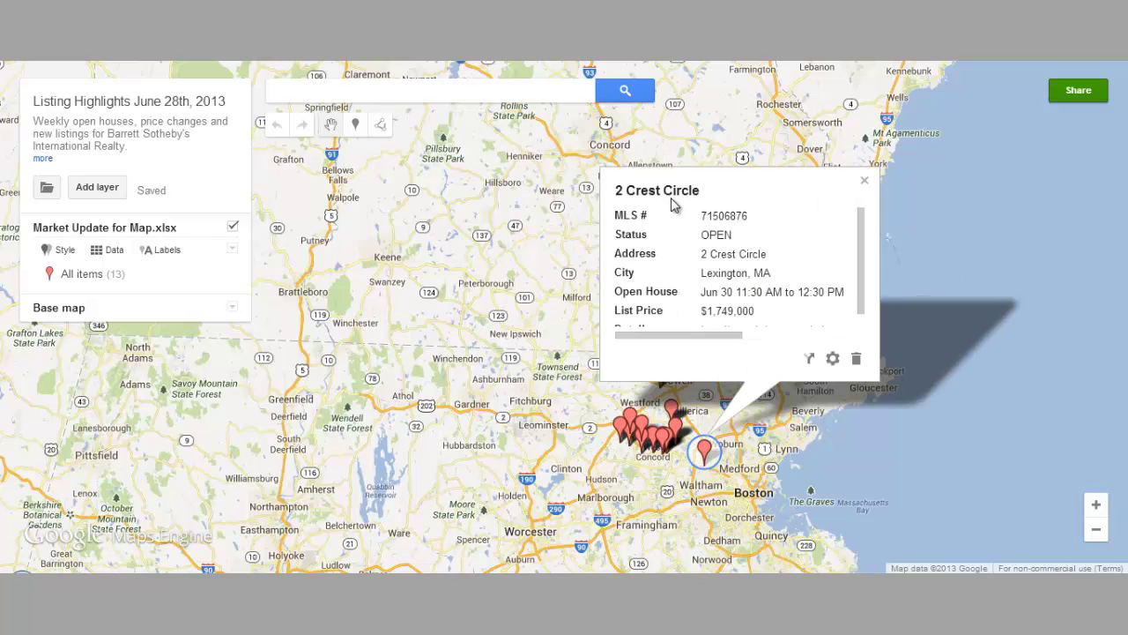
{"action": "left_click_drag", "start_coordinate": [702, 294], "coordinate": [848, 299]}
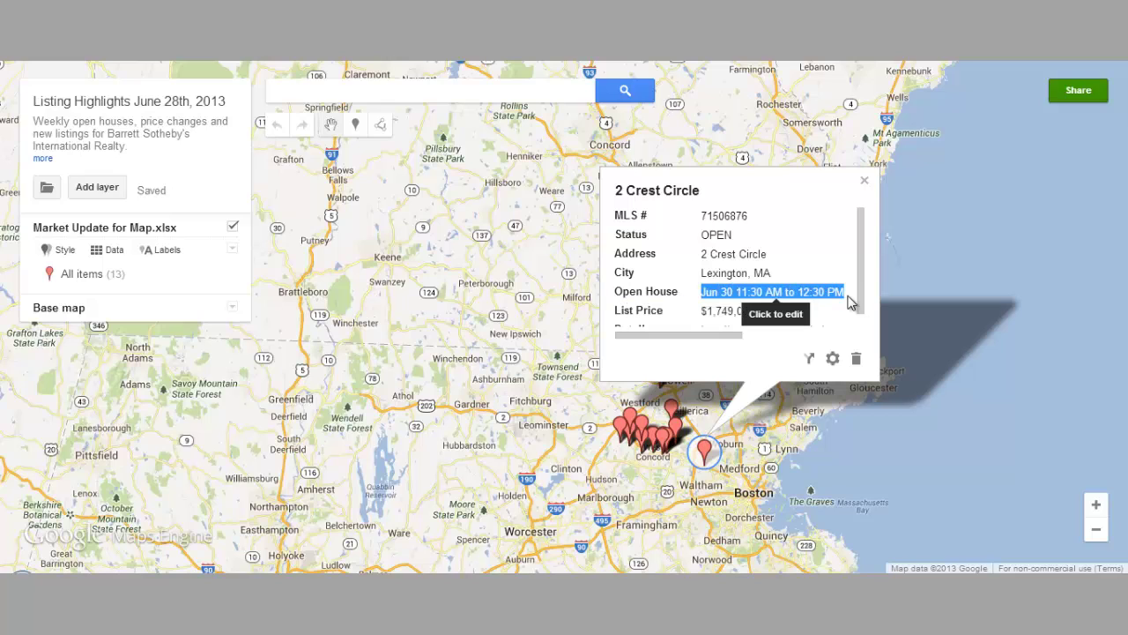
{"action": "left_click", "coordinate": [837, 202]}
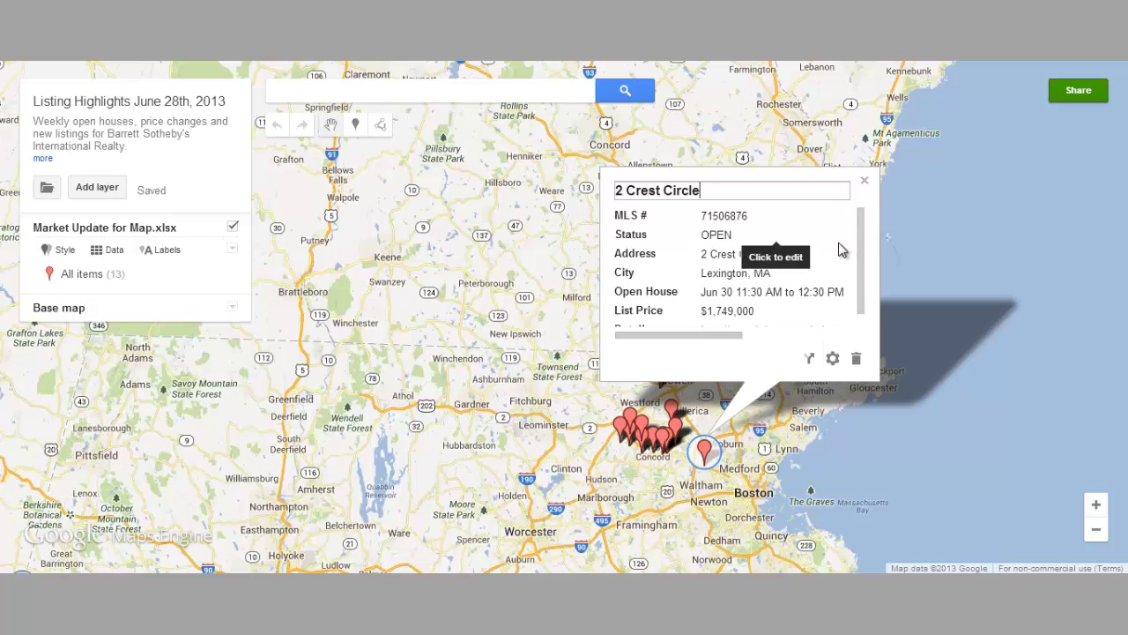
{"action": "left_click", "coordinate": [864, 180]}
{"action": "left_click", "coordinate": [864, 181]}
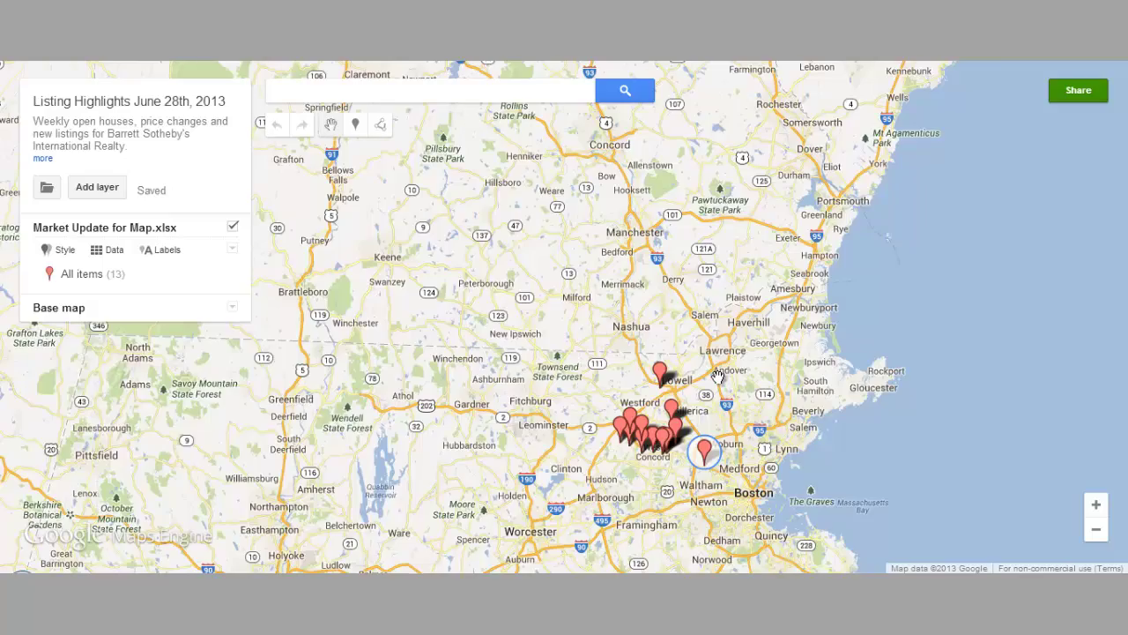
{"action": "scroll", "coordinate": [718, 376], "scroll_direction": "up", "scroll_amount": 2}
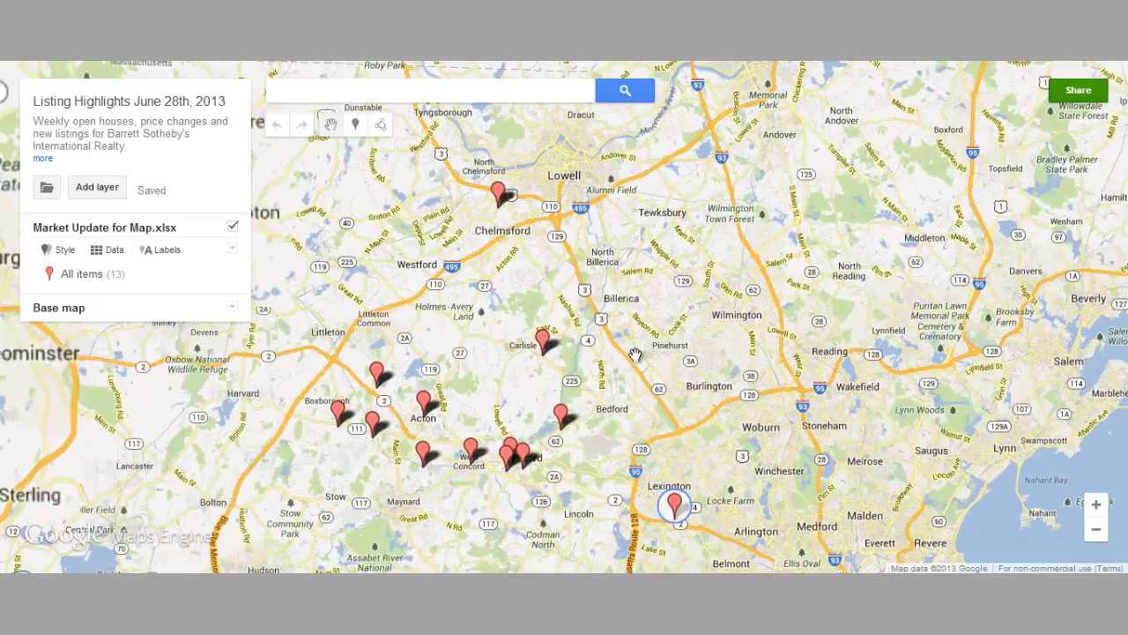
{"action": "left_click_drag", "start_coordinate": [634, 354], "coordinate": [766, 321]}
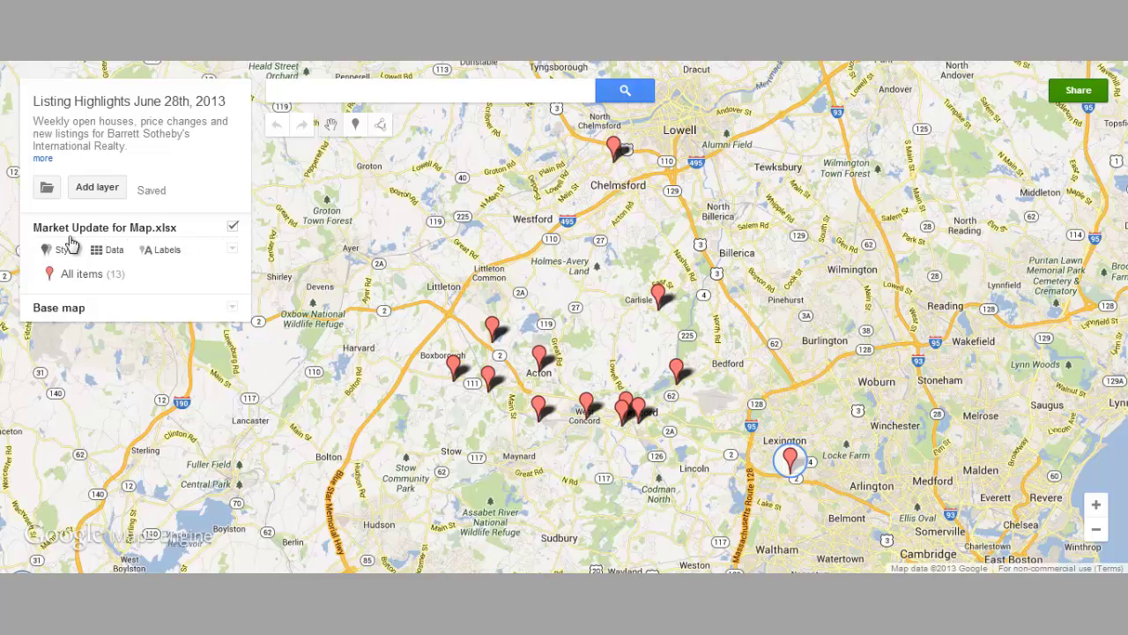
Rename the layer 'Market Update for Map.xlsx' to 'Barrett Listings'.
{"action": "left_click", "coordinate": [184, 228]}
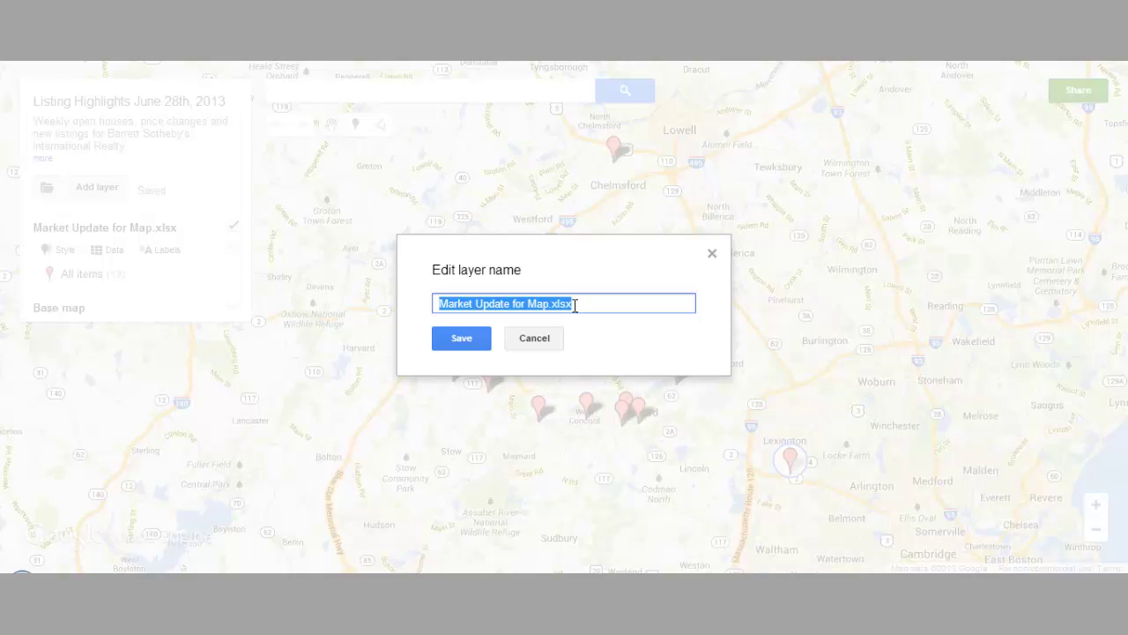
{"action": "type", "text": "Barrett "}
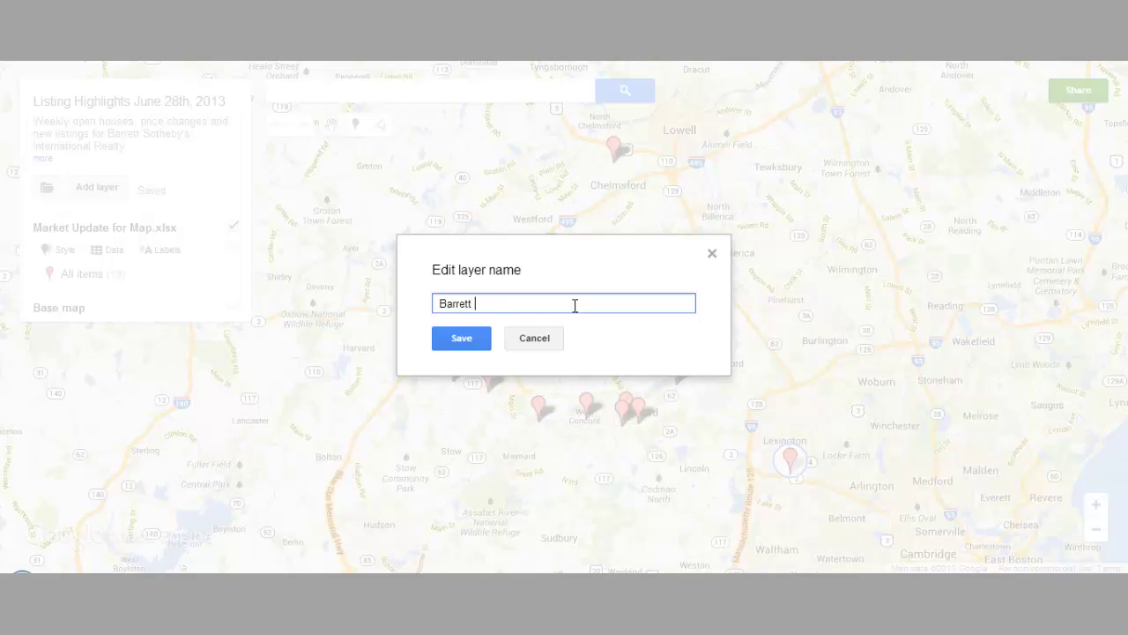
{"action": "type", "text": "Listings"}
{"action": "left_click", "coordinate": [461, 337]}
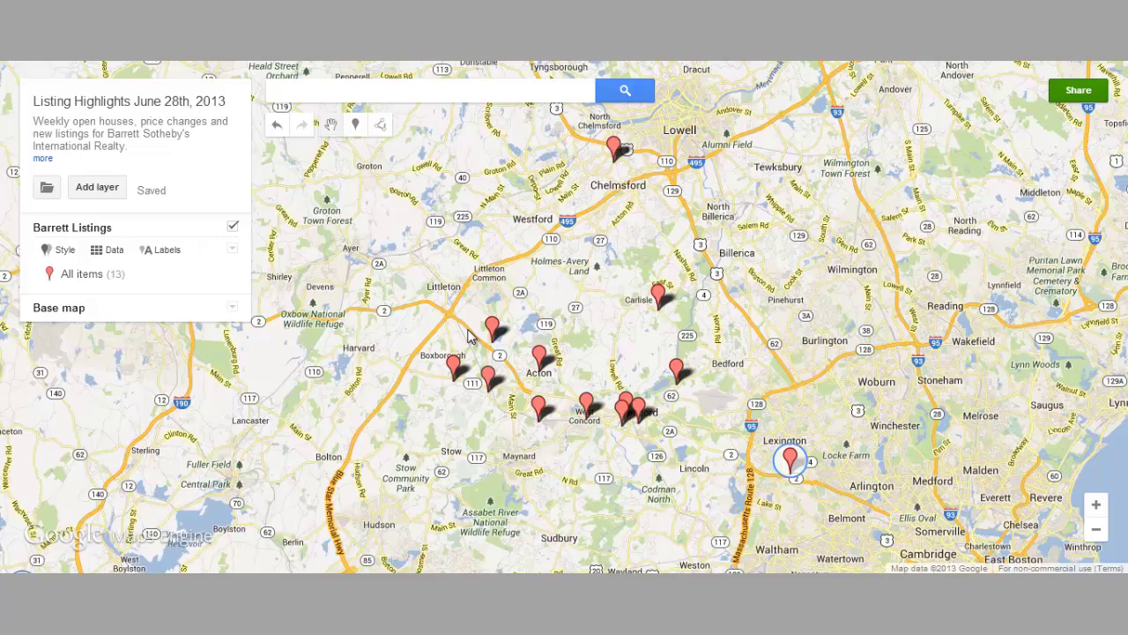
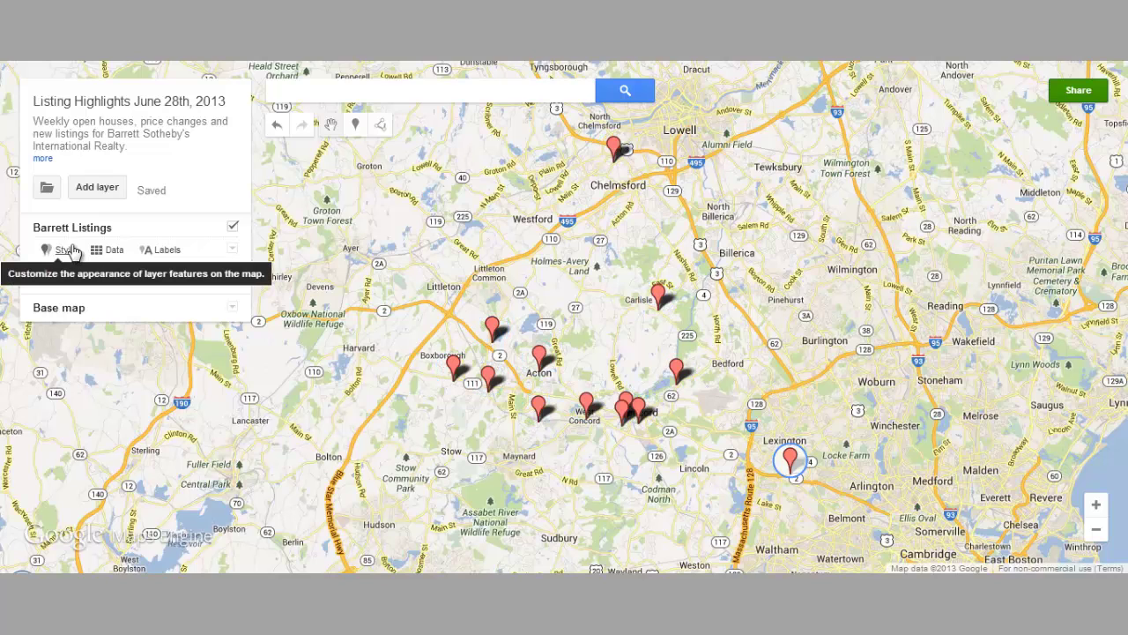
Open the Barrett Listings style settings and keep Uniform style.
{"action": "left_click", "coordinate": [71, 251]}
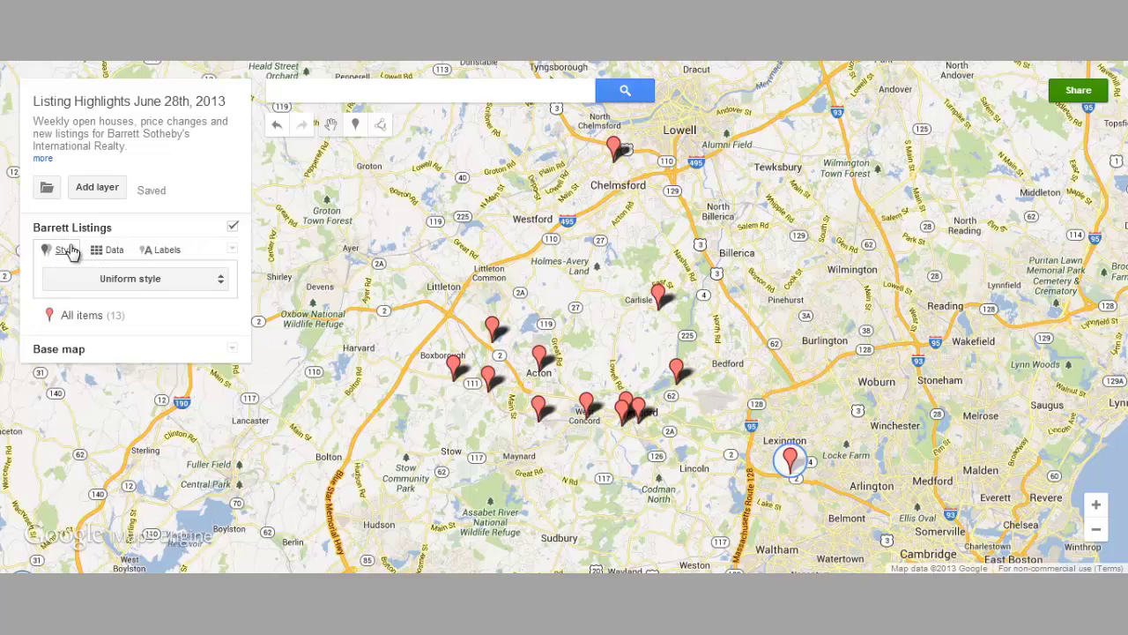
{"action": "left_click", "coordinate": [180, 282]}
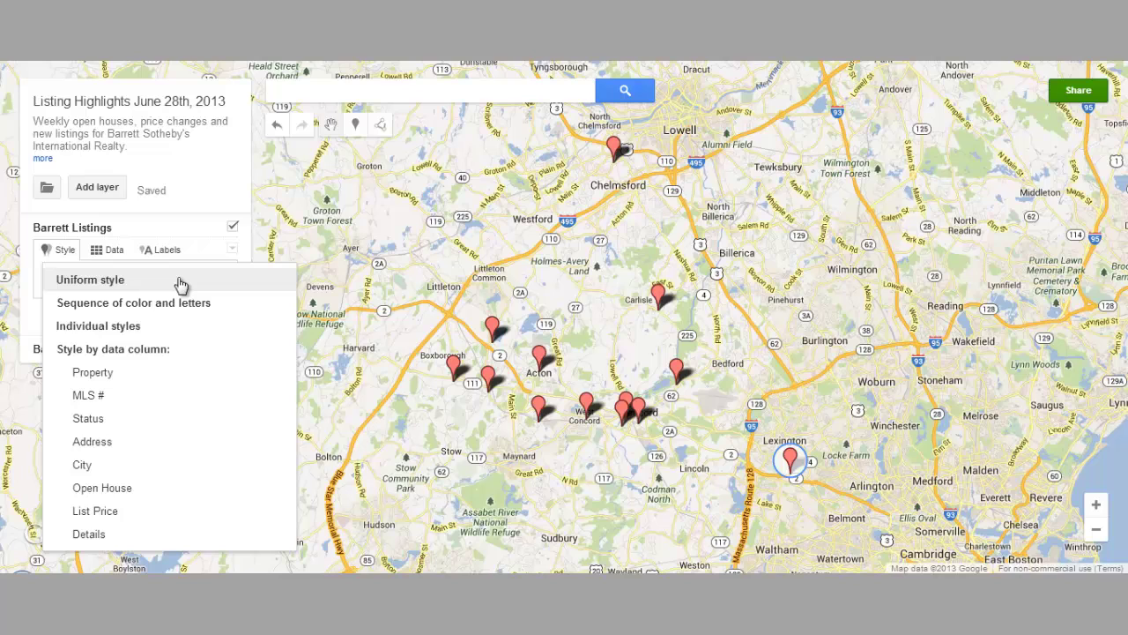
{"action": "left_click", "coordinate": [144, 281]}
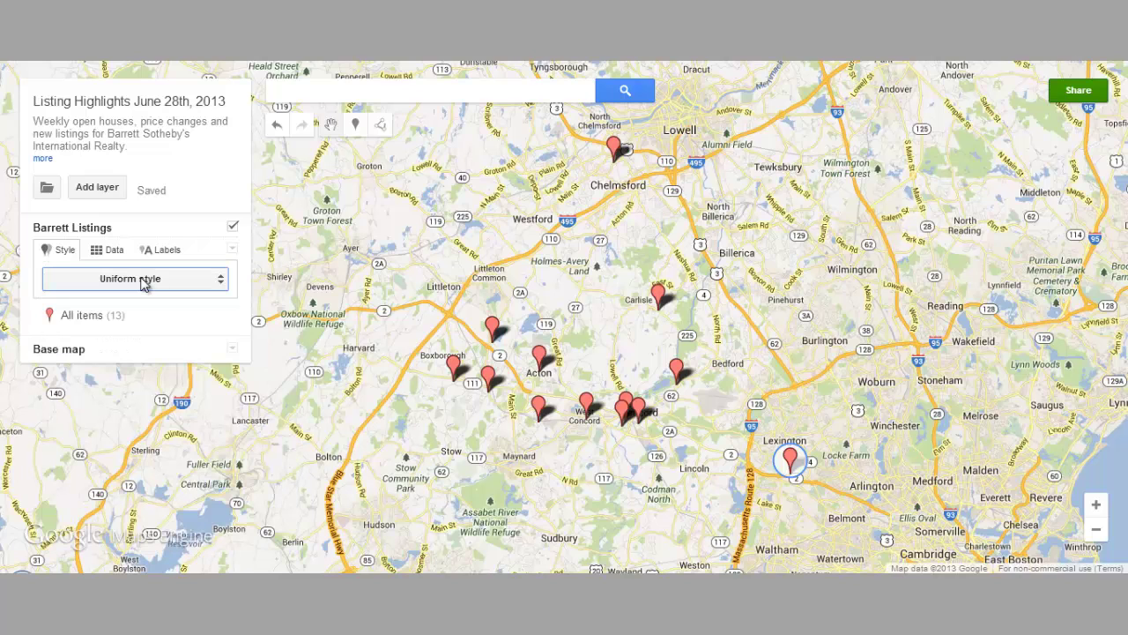
Try dark blue, square and star markers, then give all listings the orange P icon.
{"action": "mouse_move", "coordinate": [106, 323]}
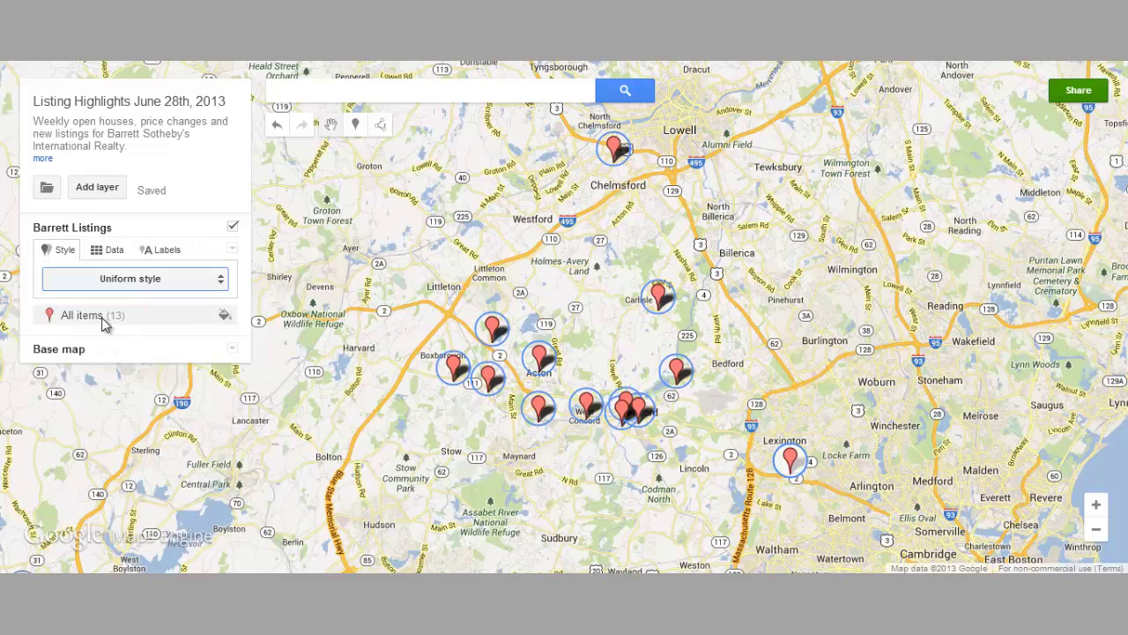
{"action": "left_click", "coordinate": [222, 318]}
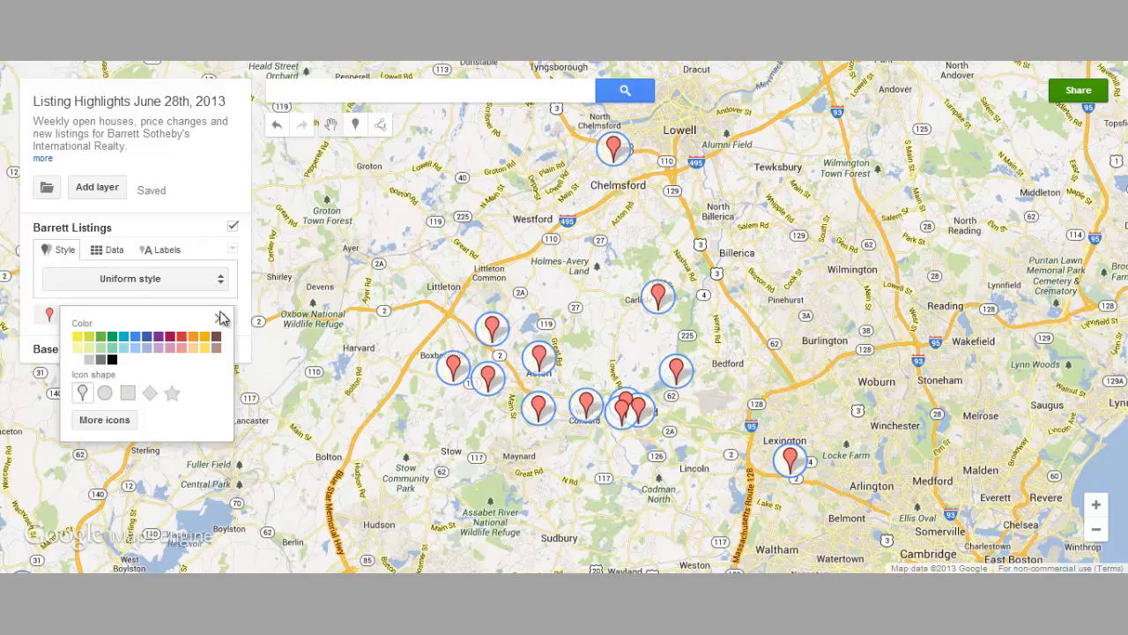
{"action": "left_click", "coordinate": [146, 336]}
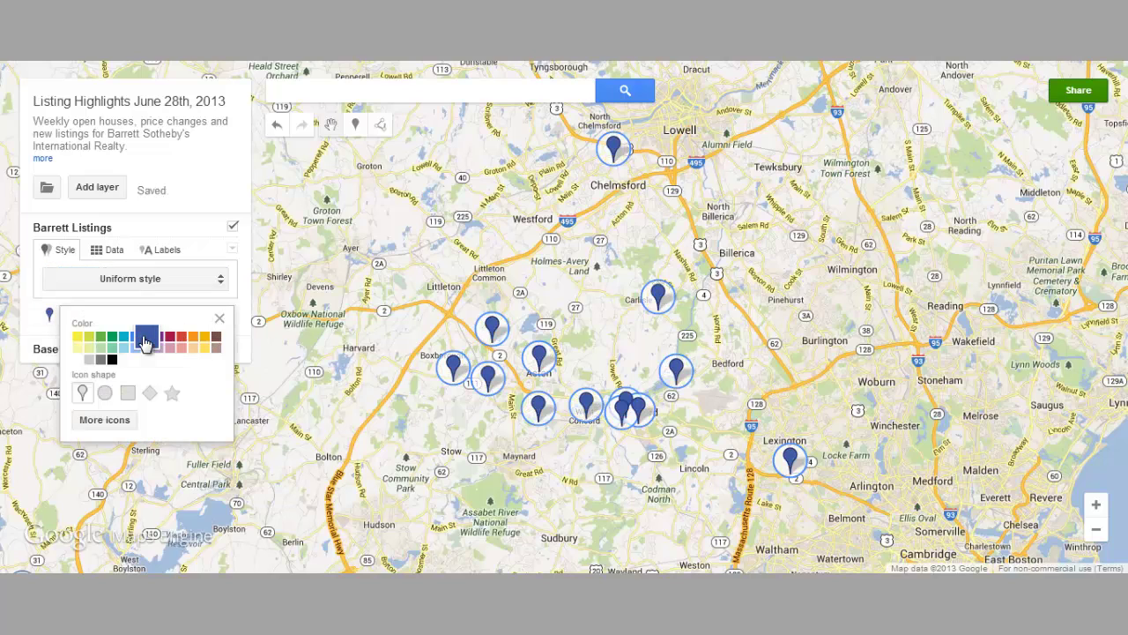
{"action": "left_click", "coordinate": [128, 394]}
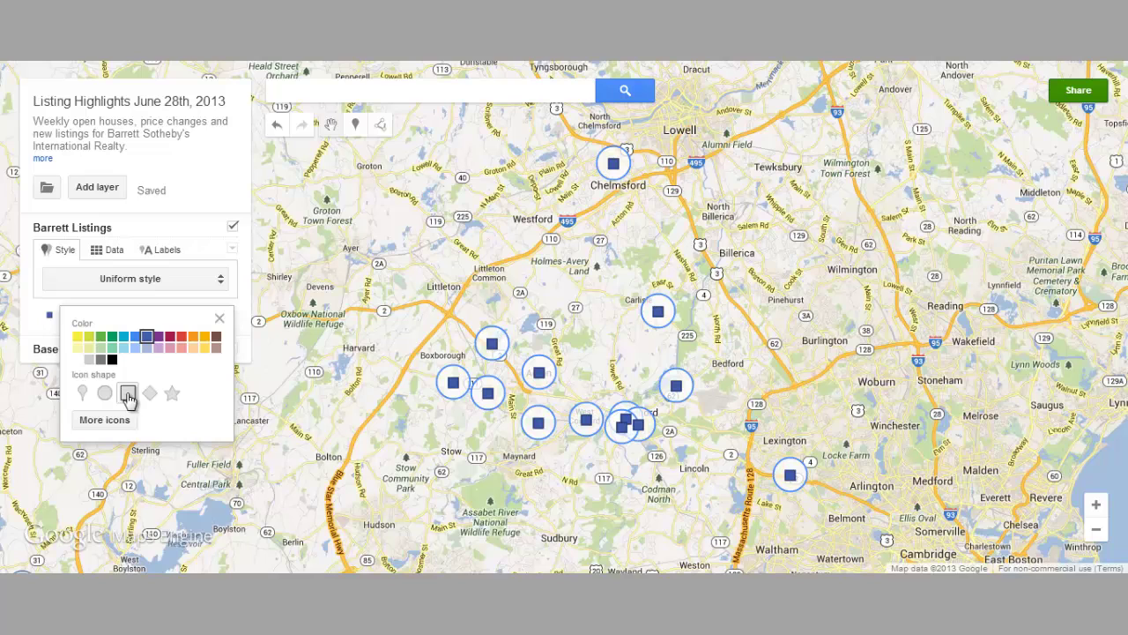
{"action": "left_click", "coordinate": [171, 394]}
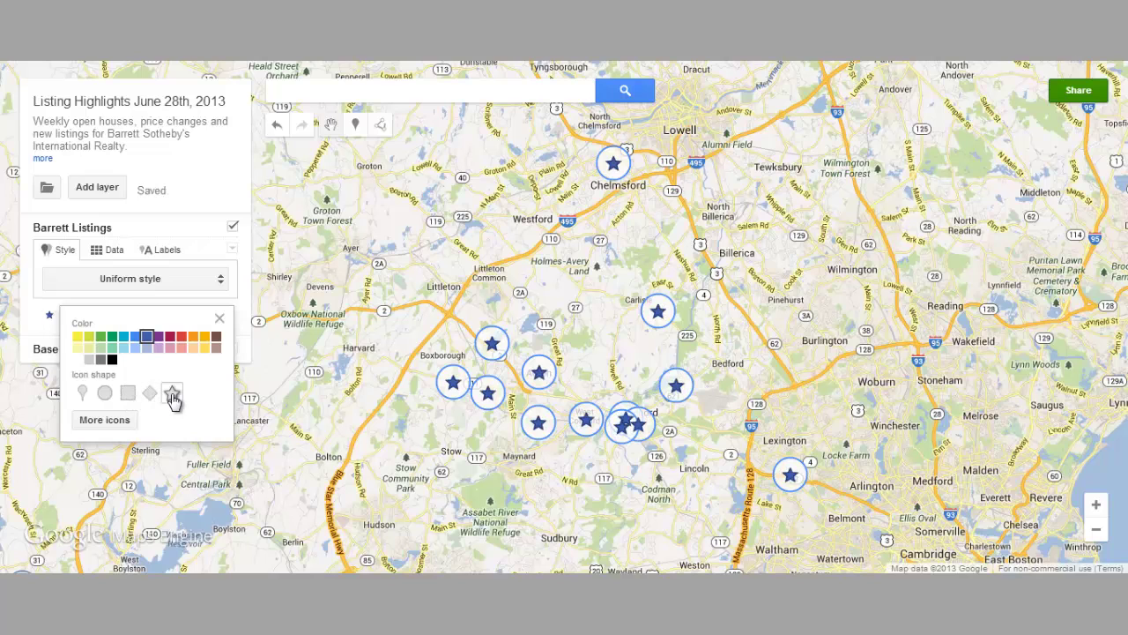
{"action": "left_click", "coordinate": [106, 421]}
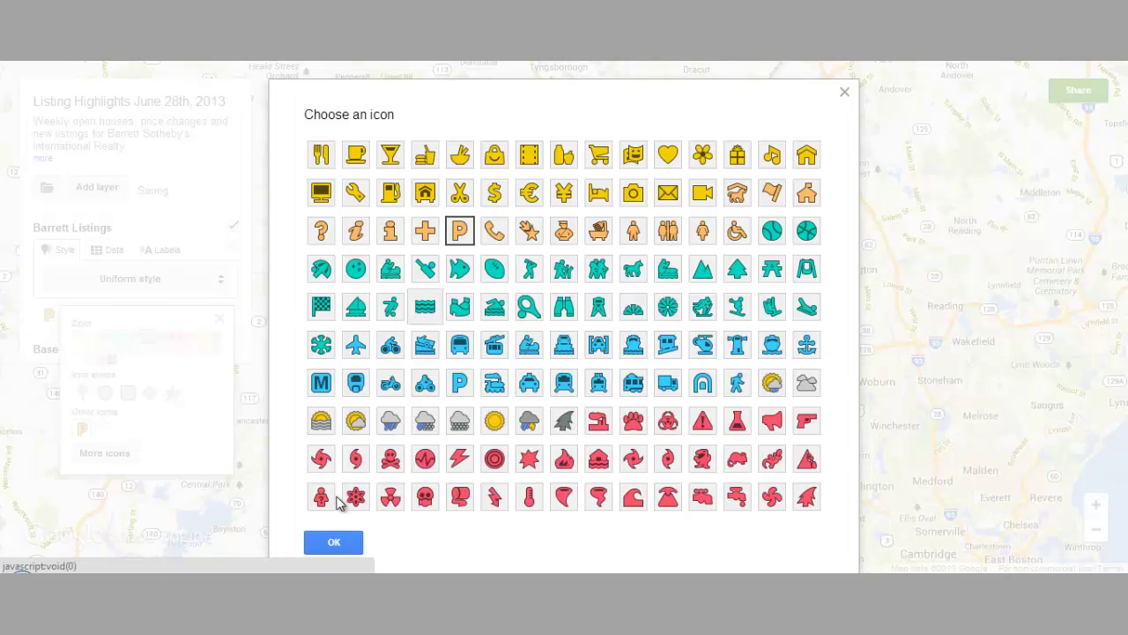
{"action": "left_click", "coordinate": [334, 542]}
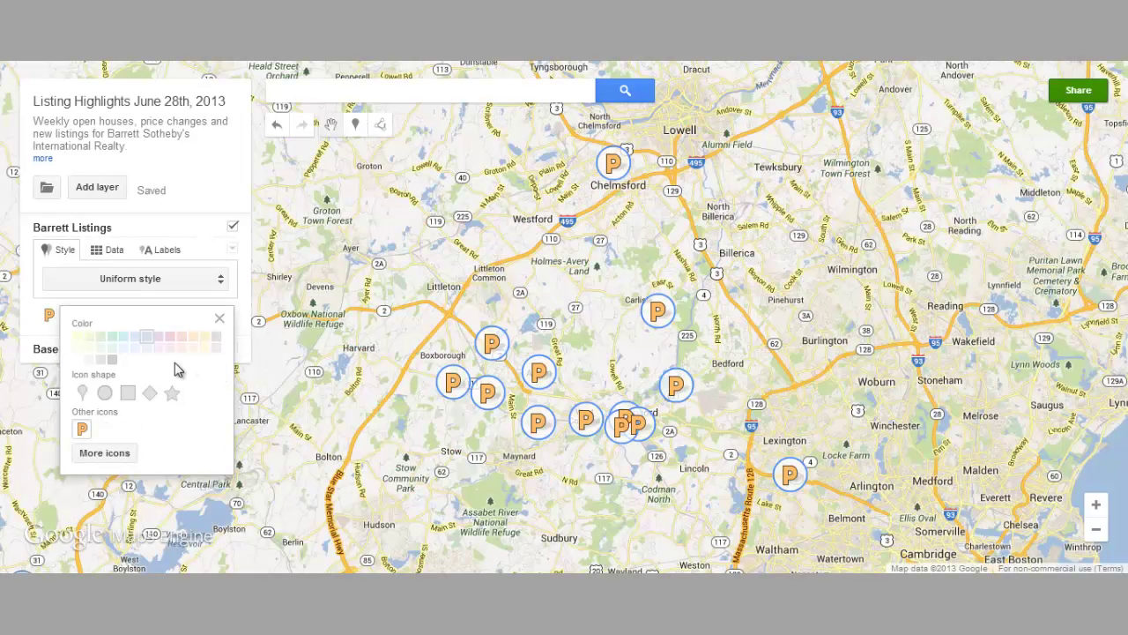
{"action": "left_click", "coordinate": [221, 323]}
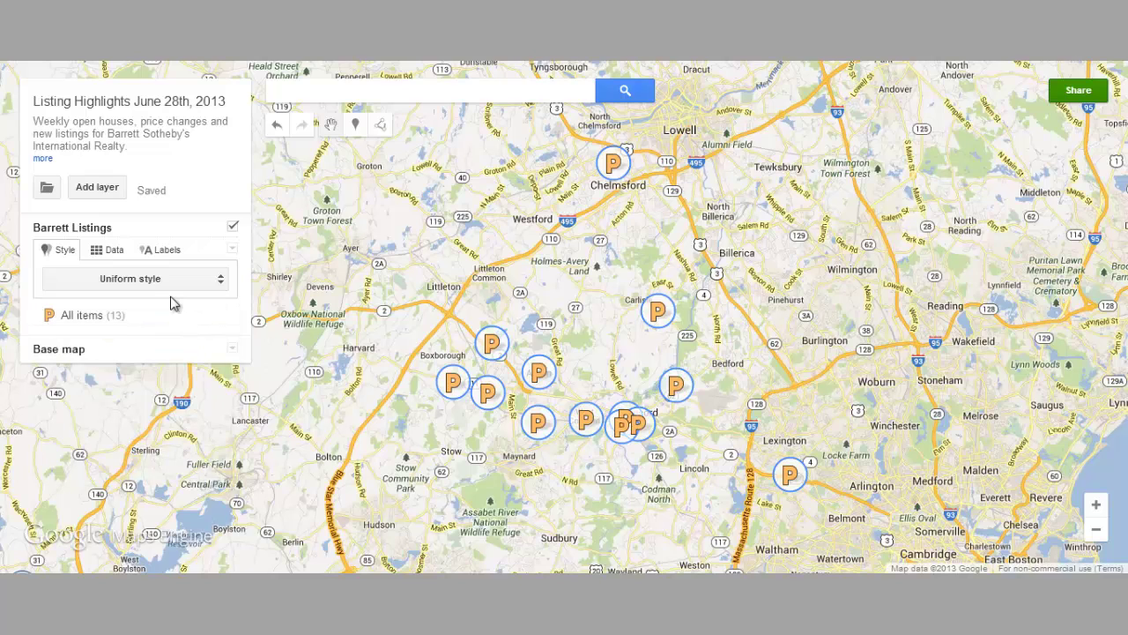
{"action": "left_click", "coordinate": [117, 280]}
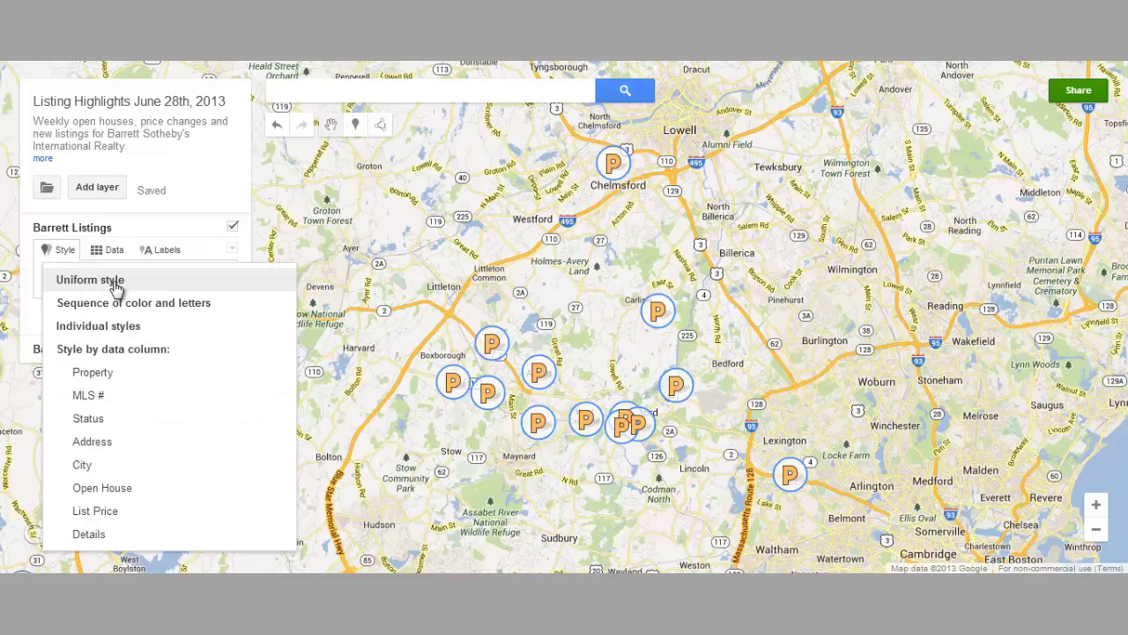
Switch to Individual styles and make 13 Willow Street a green circle marker.
{"action": "left_click", "coordinate": [134, 327]}
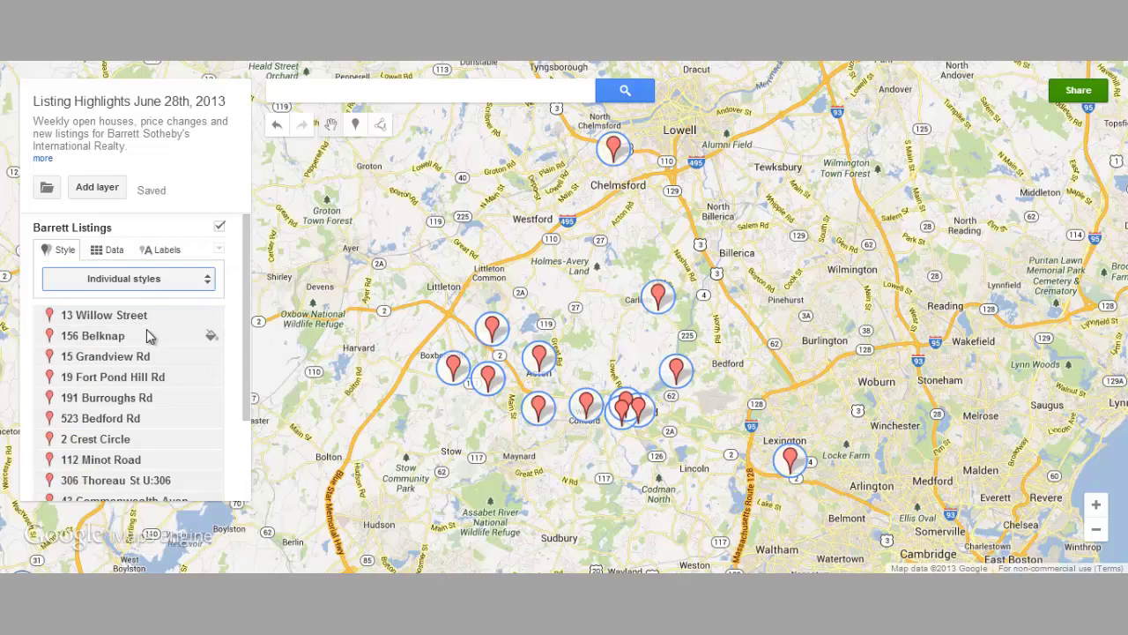
{"action": "left_click", "coordinate": [210, 317]}
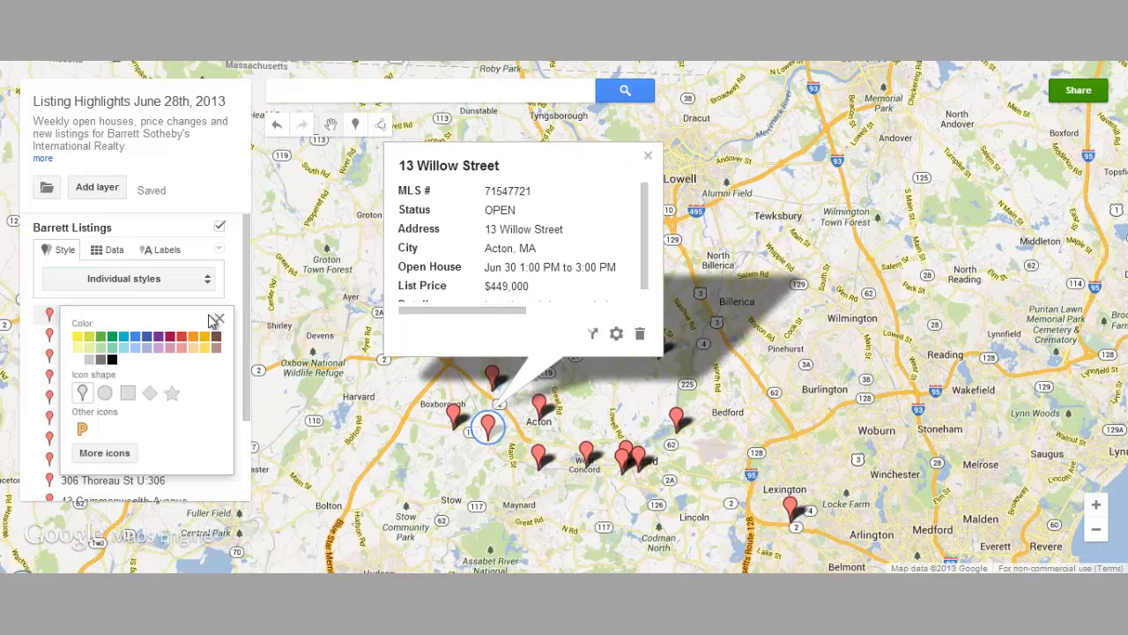
{"action": "left_click", "coordinate": [107, 394]}
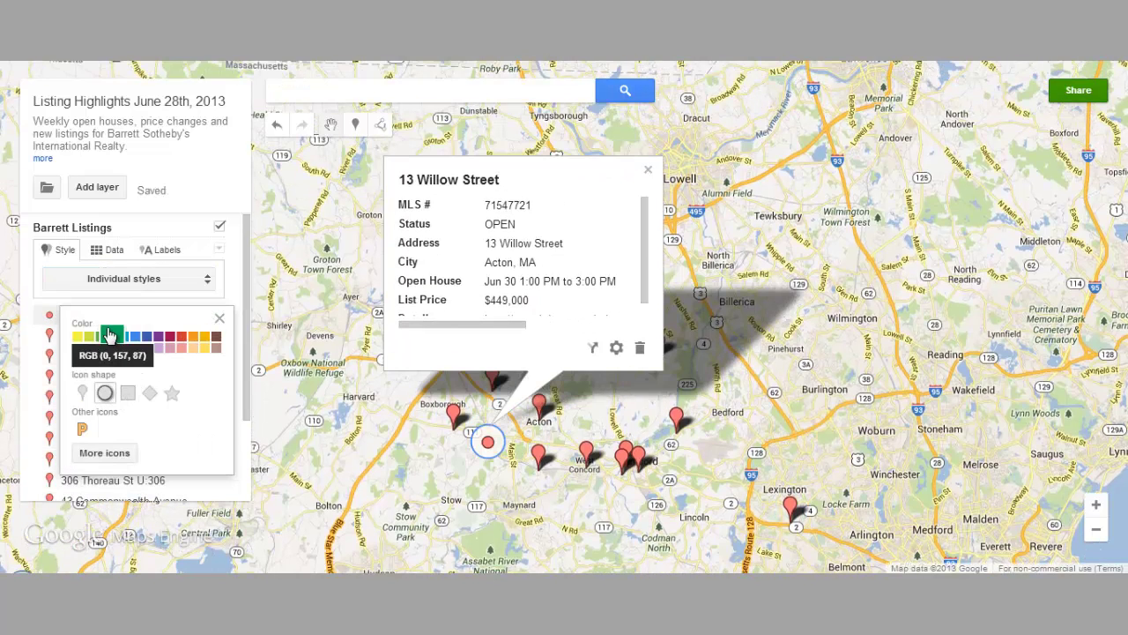
{"action": "left_click", "coordinate": [110, 336]}
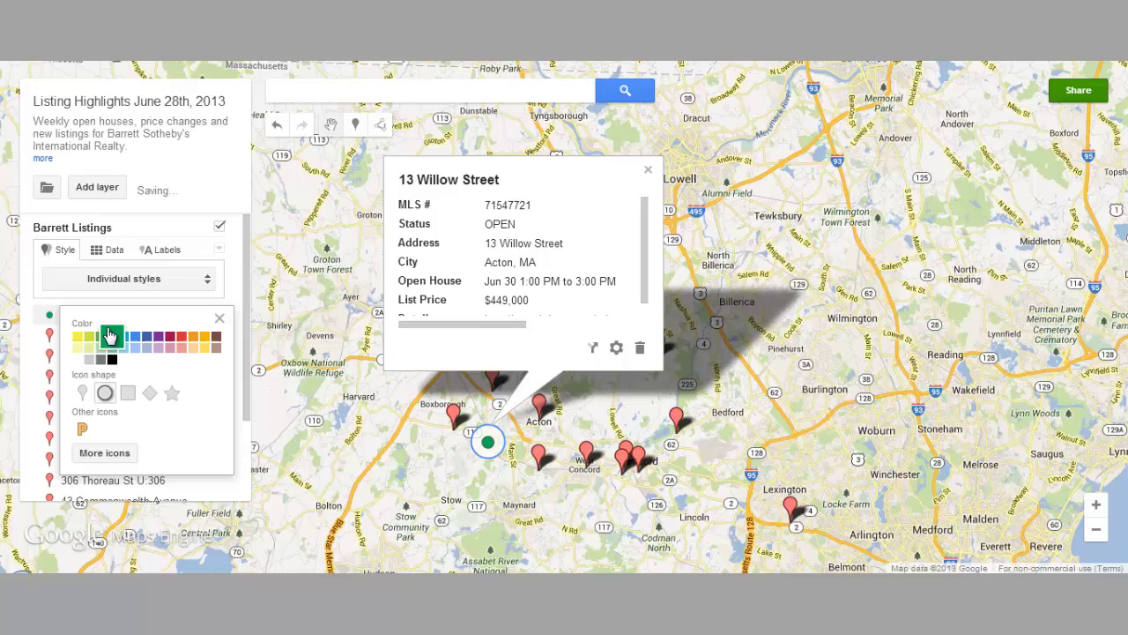
{"action": "left_click", "coordinate": [185, 220]}
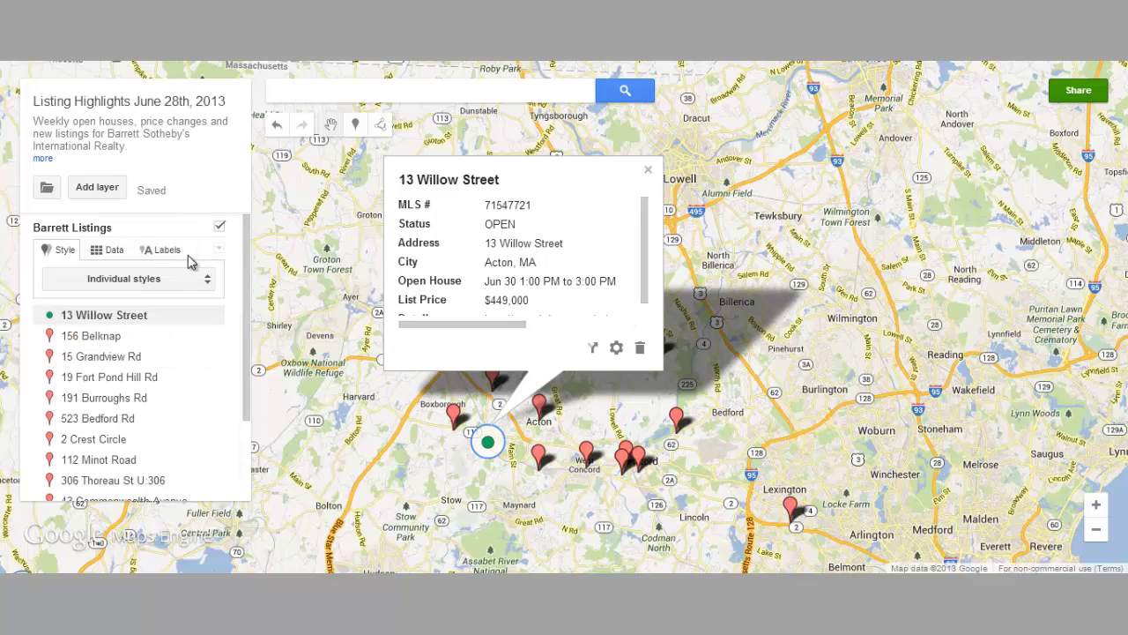
{"action": "left_click", "coordinate": [208, 399]}
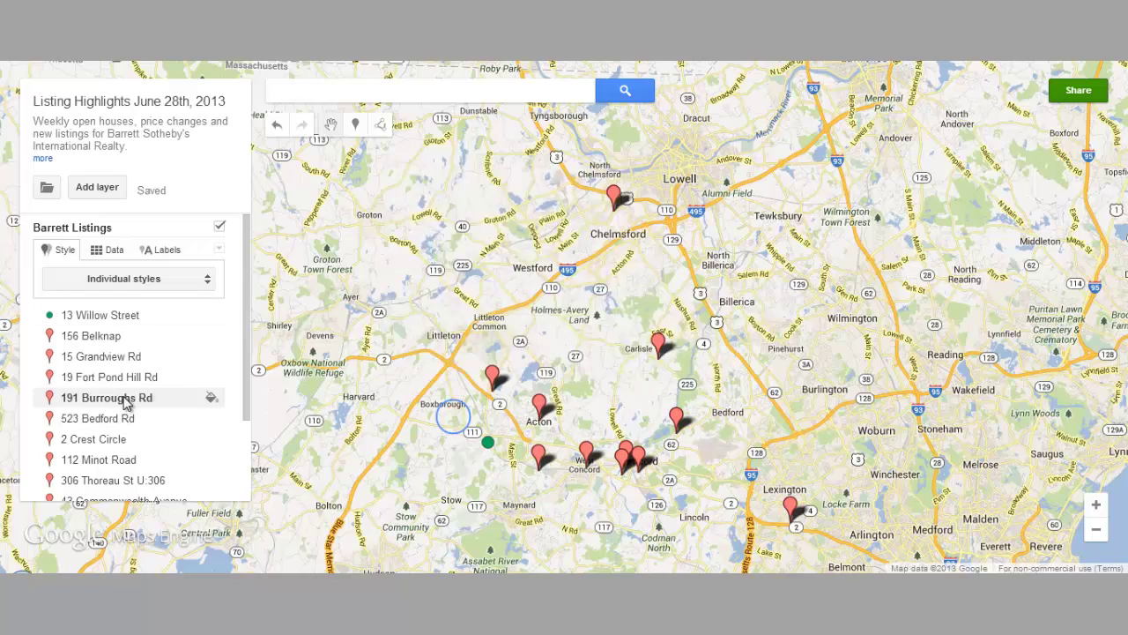
{"action": "left_click", "coordinate": [212, 398]}
{"action": "left_click", "coordinate": [82, 511]}
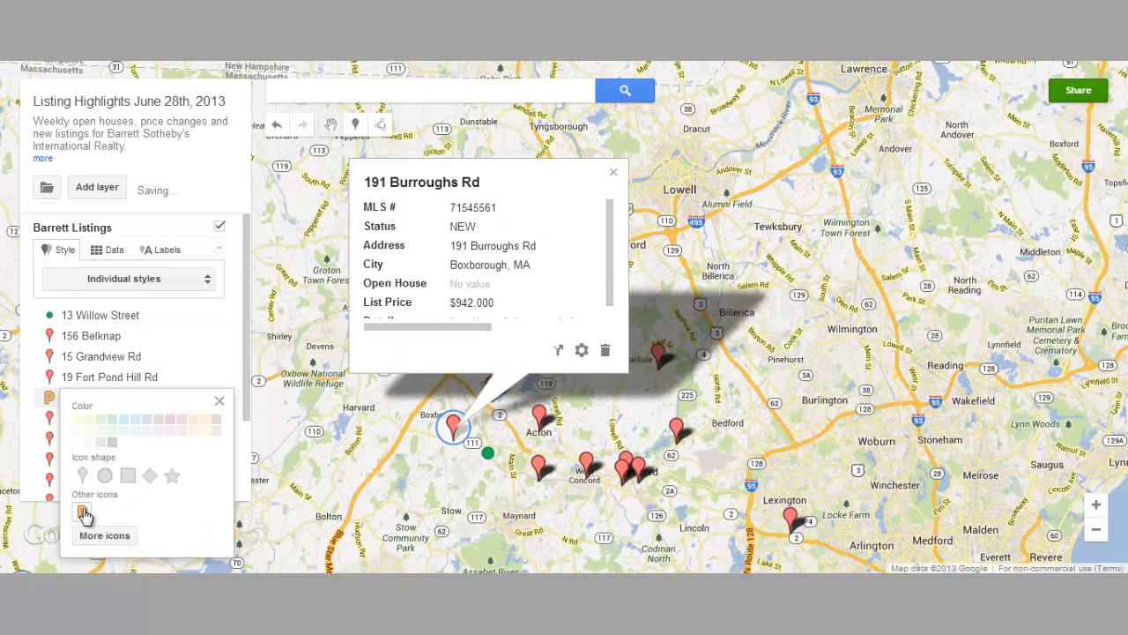
{"action": "left_click", "coordinate": [400, 511]}
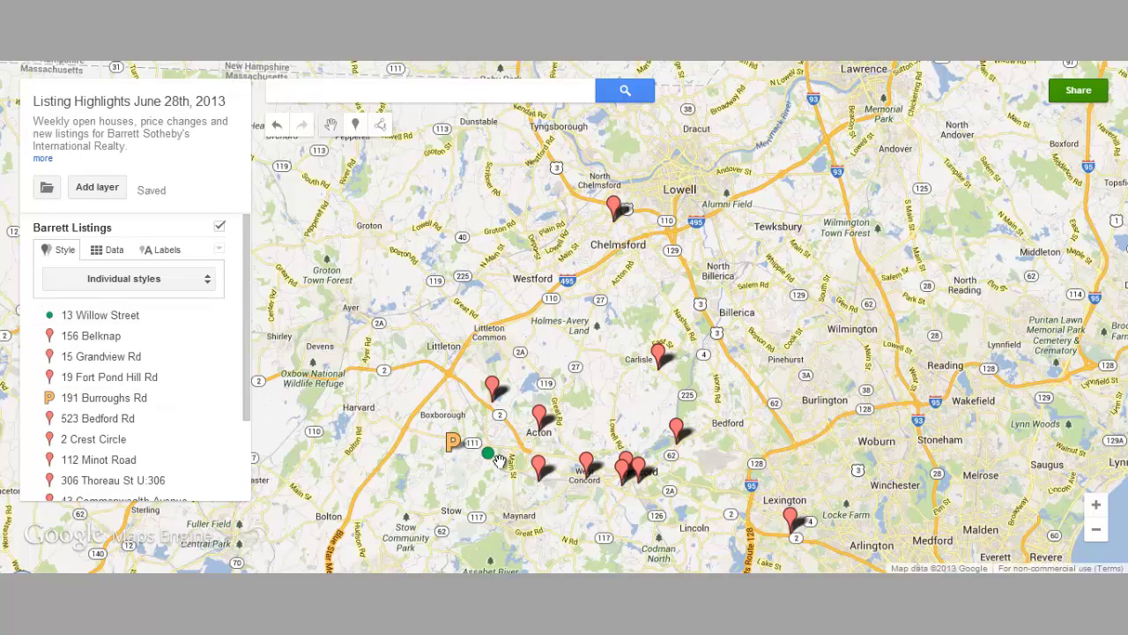
{"action": "left_click", "coordinate": [205, 280]}
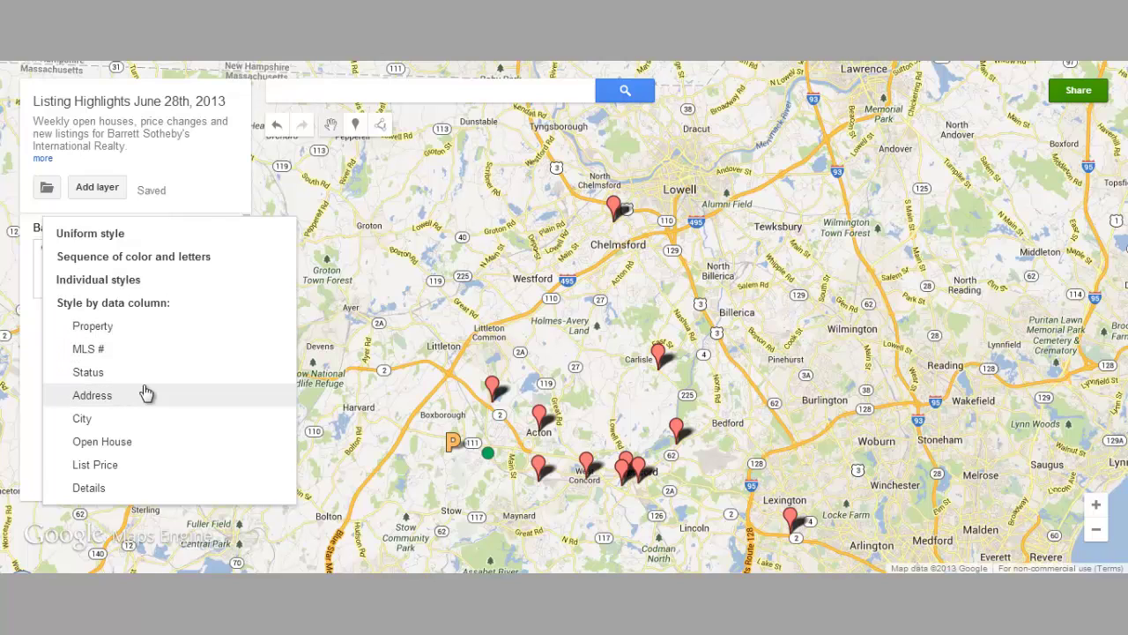
Style the Barrett Listings by the Status column and pan the map south-east.
{"action": "left_click", "coordinate": [100, 377]}
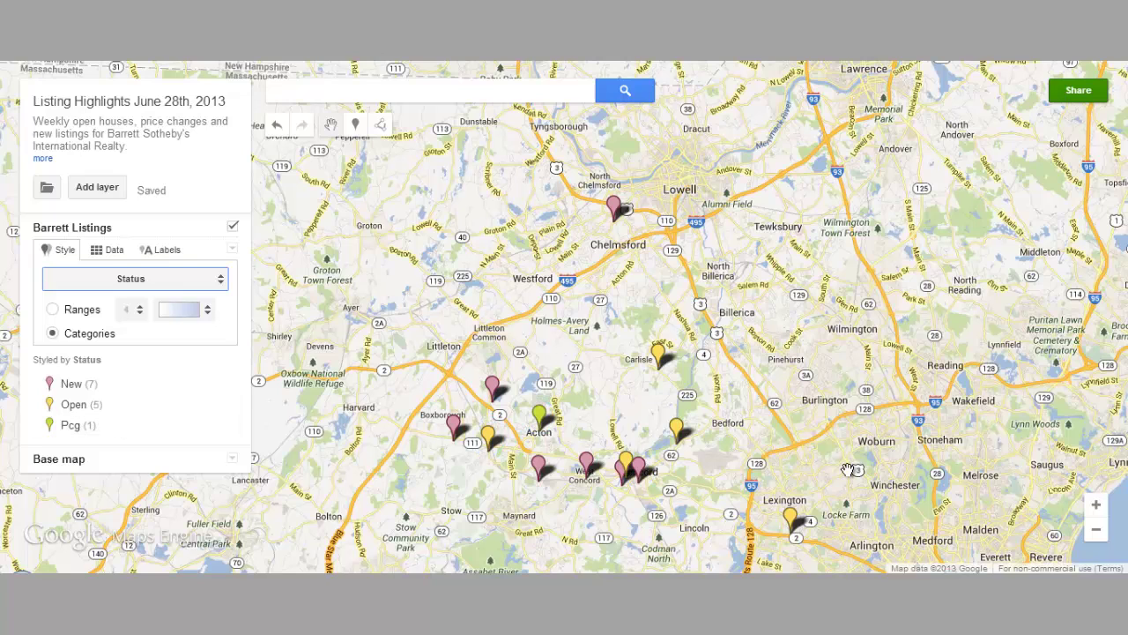
{"action": "left_click_drag", "start_coordinate": [850, 484], "coordinate": [821, 395]}
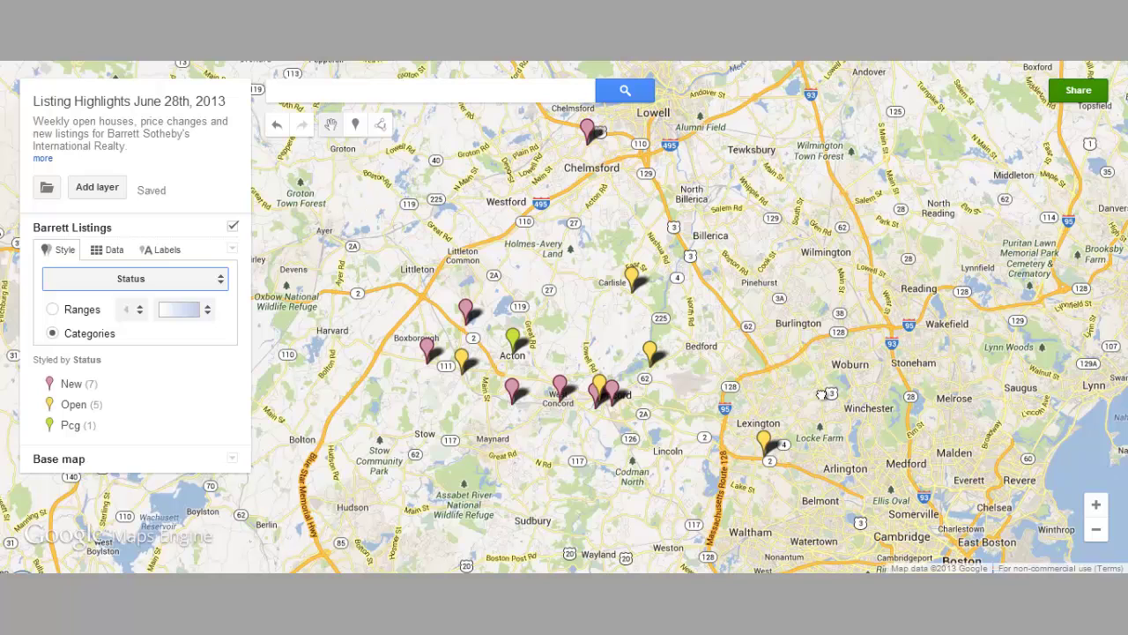
{"action": "left_click_drag", "start_coordinate": [730, 271], "coordinate": [731, 286]}
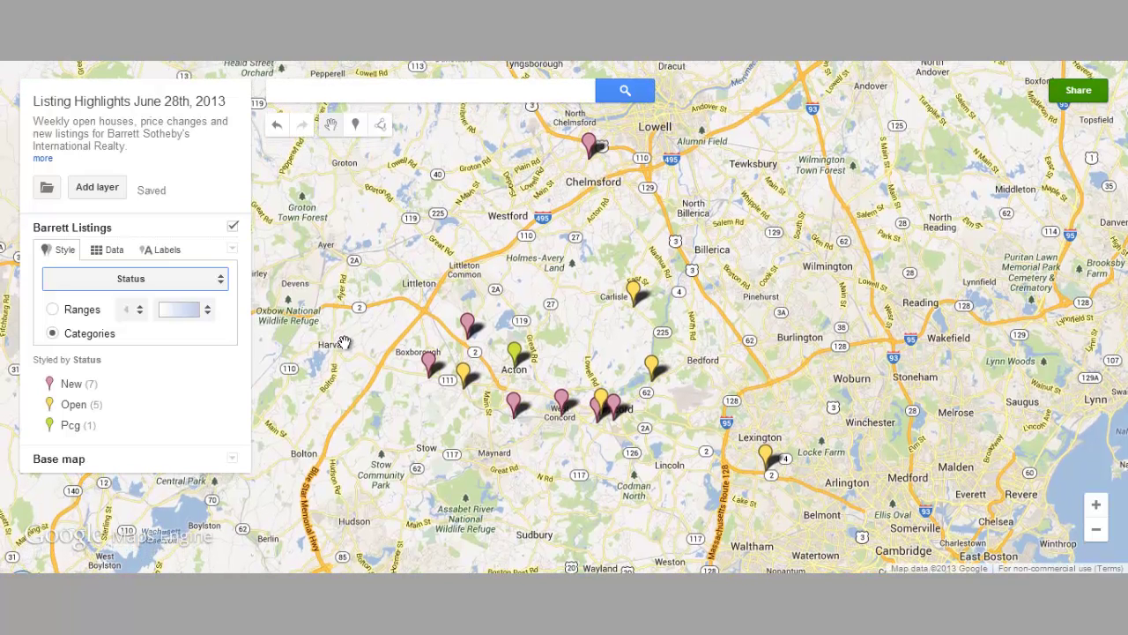
Make the 7 New listings dark blue star markers.
{"action": "mouse_move", "coordinate": [126, 382]}
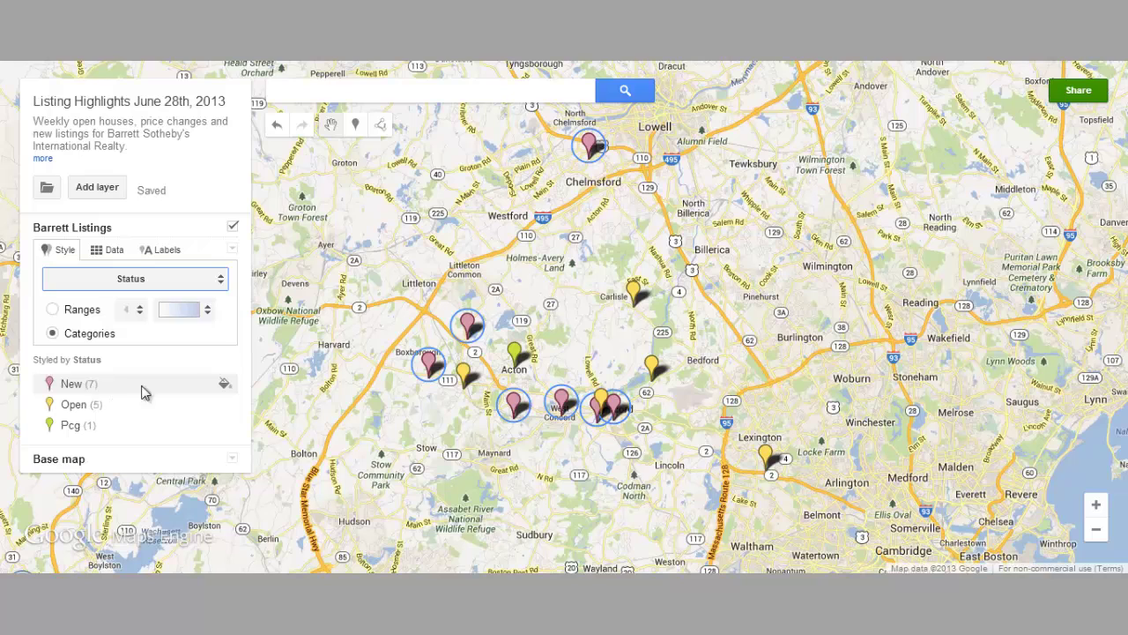
{"action": "left_click", "coordinate": [225, 386]}
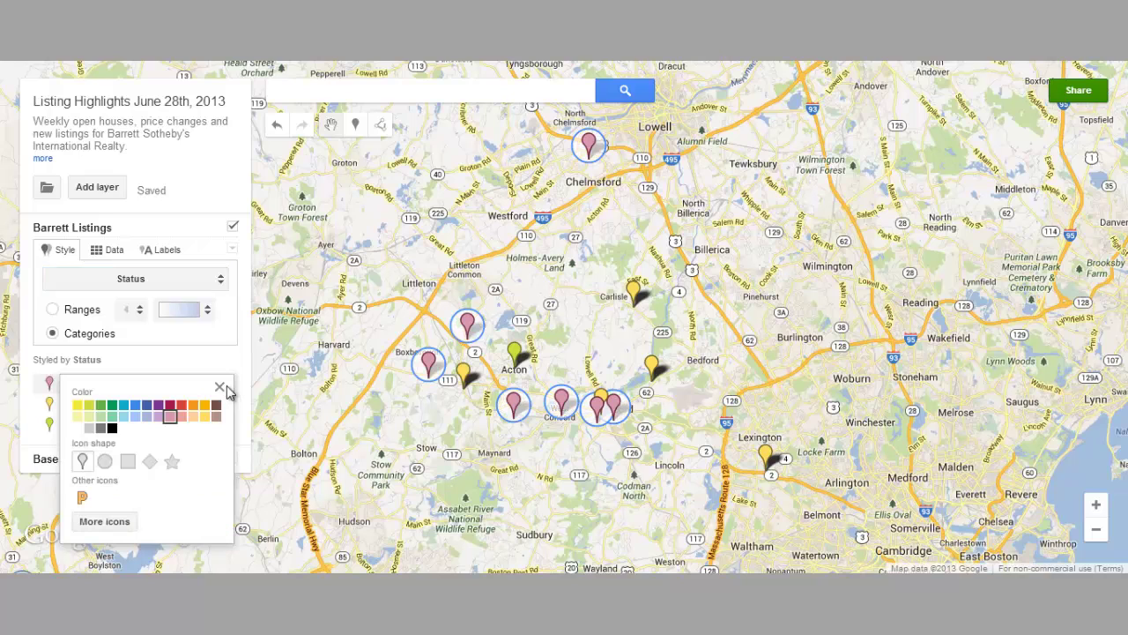
{"action": "left_click", "coordinate": [109, 525]}
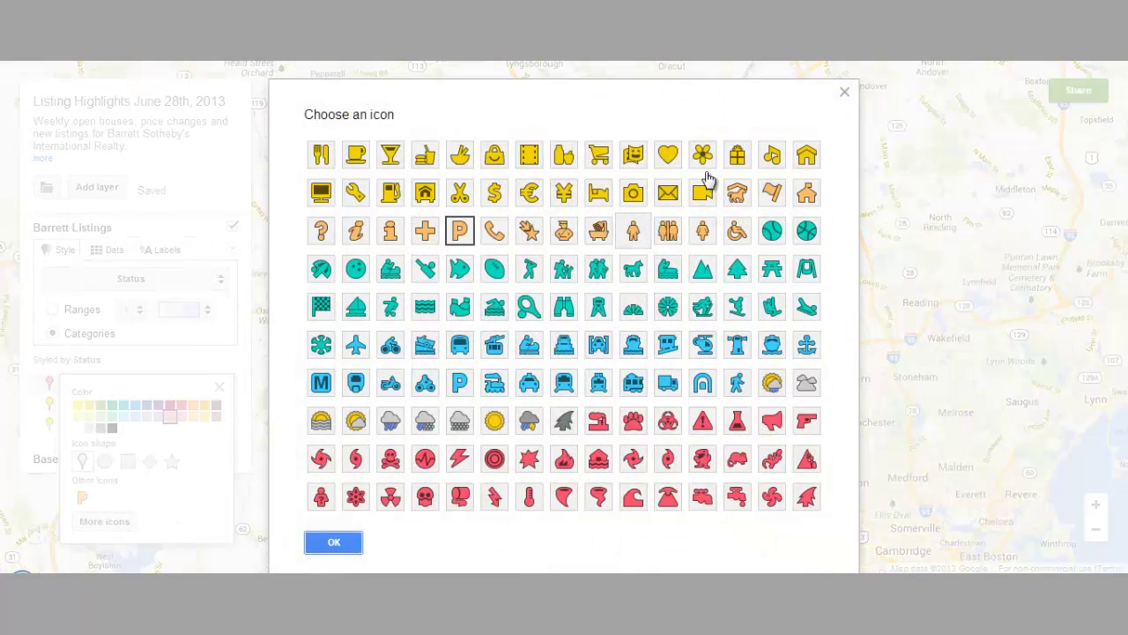
{"action": "left_click", "coordinate": [843, 94]}
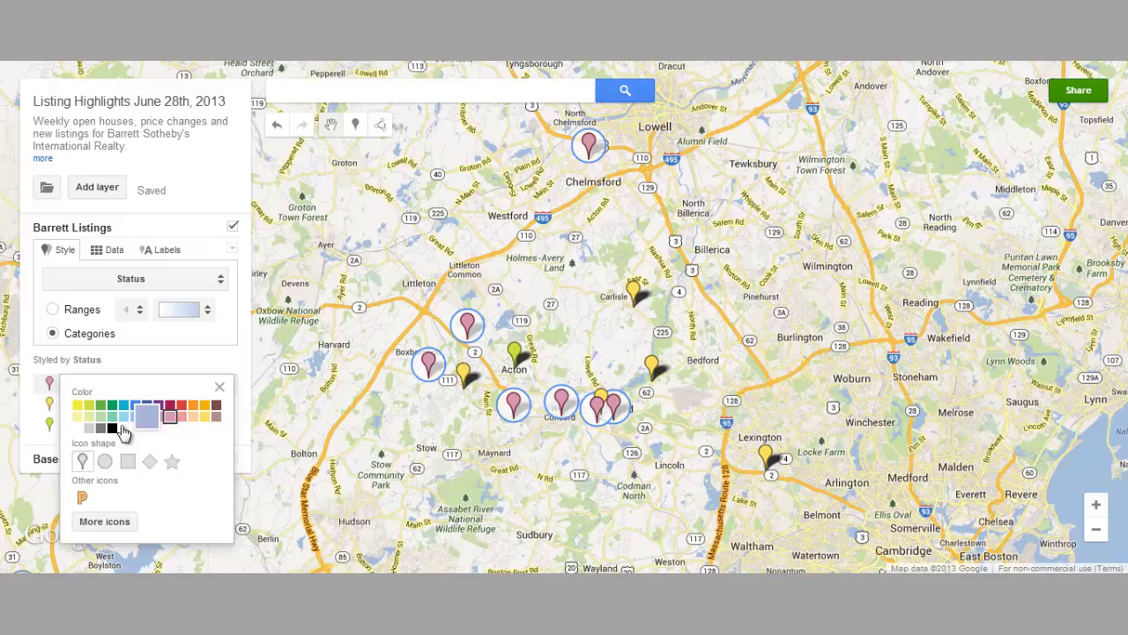
{"action": "left_click", "coordinate": [172, 461]}
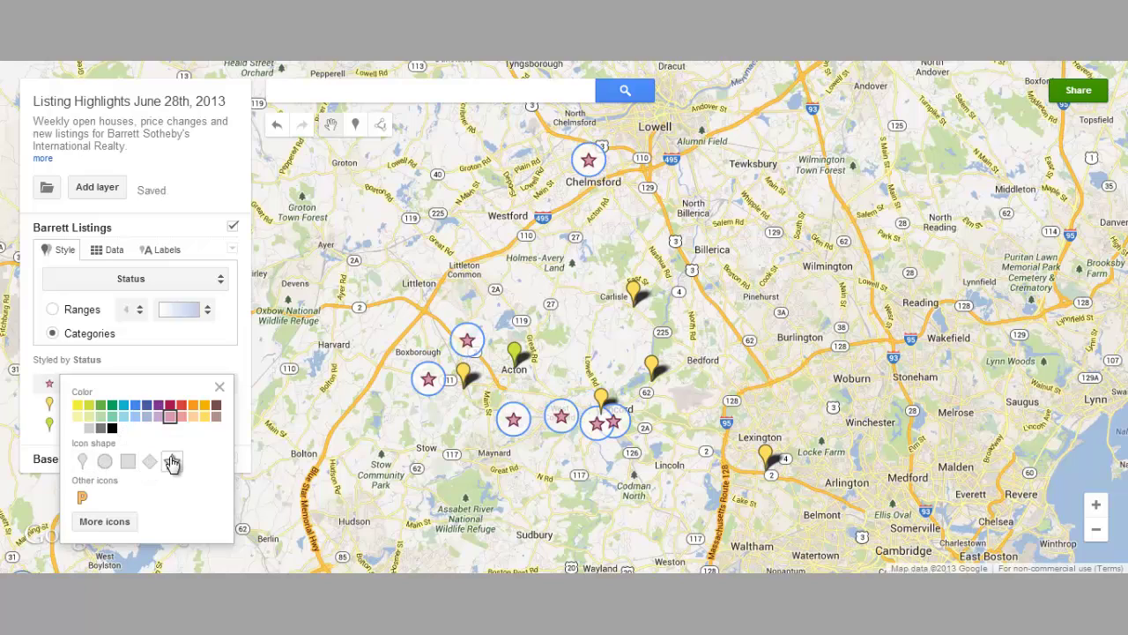
{"action": "left_click", "coordinate": [147, 404]}
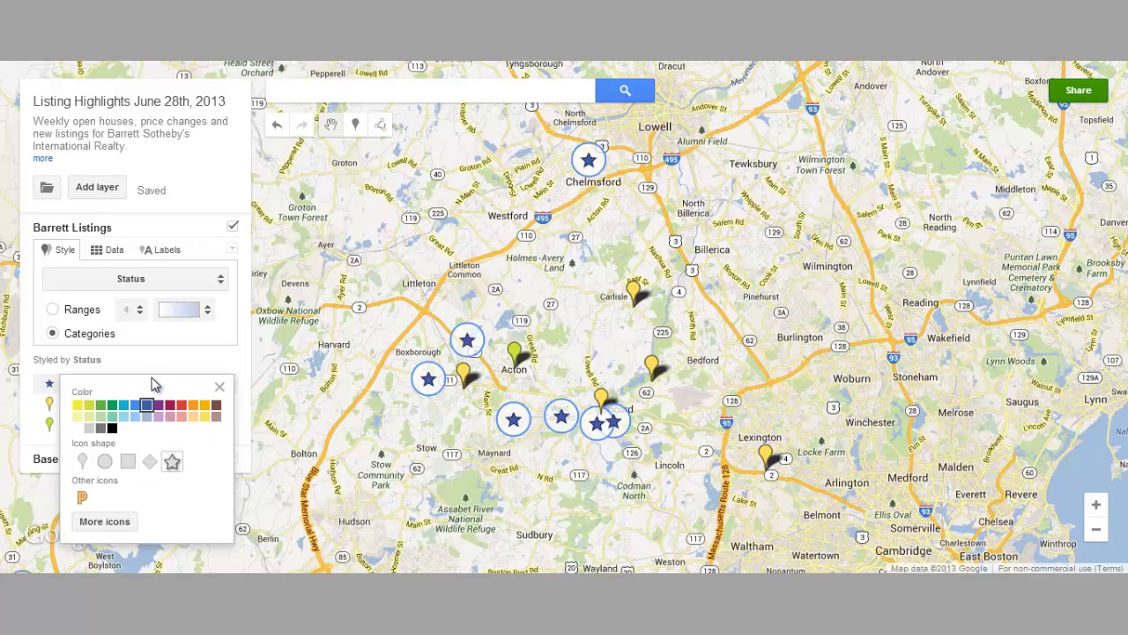
{"action": "left_click", "coordinate": [191, 363]}
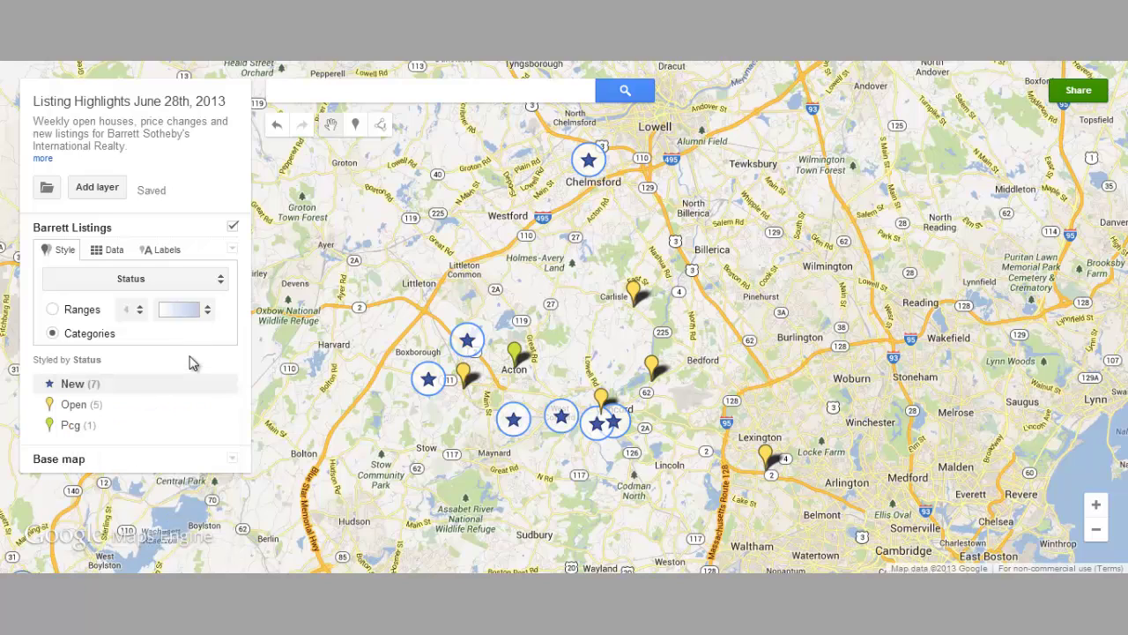
Give the 5 Open listings yellow house icons, then bring up the icon library for Pcg.
{"action": "left_click", "coordinate": [224, 406]}
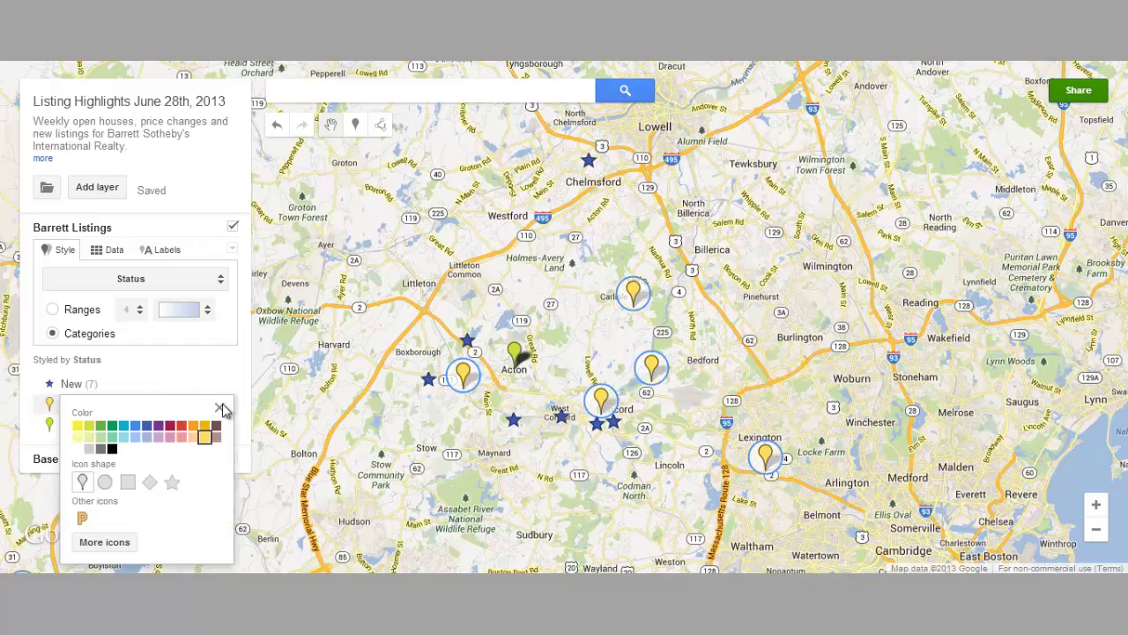
{"action": "left_click", "coordinate": [115, 547]}
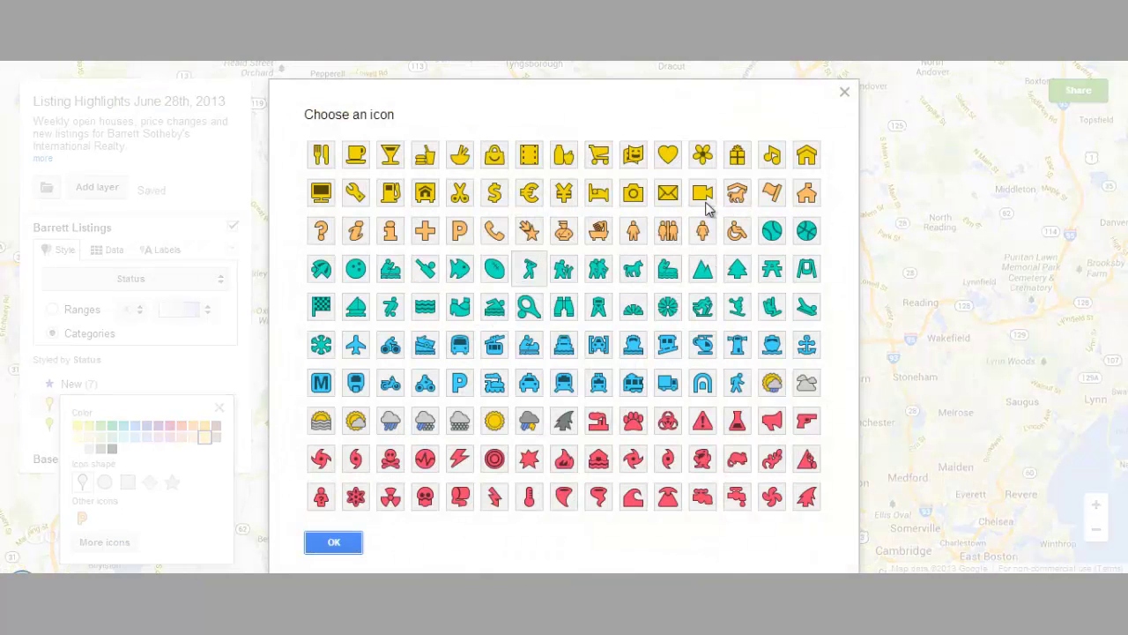
{"action": "left_click", "coordinate": [809, 161]}
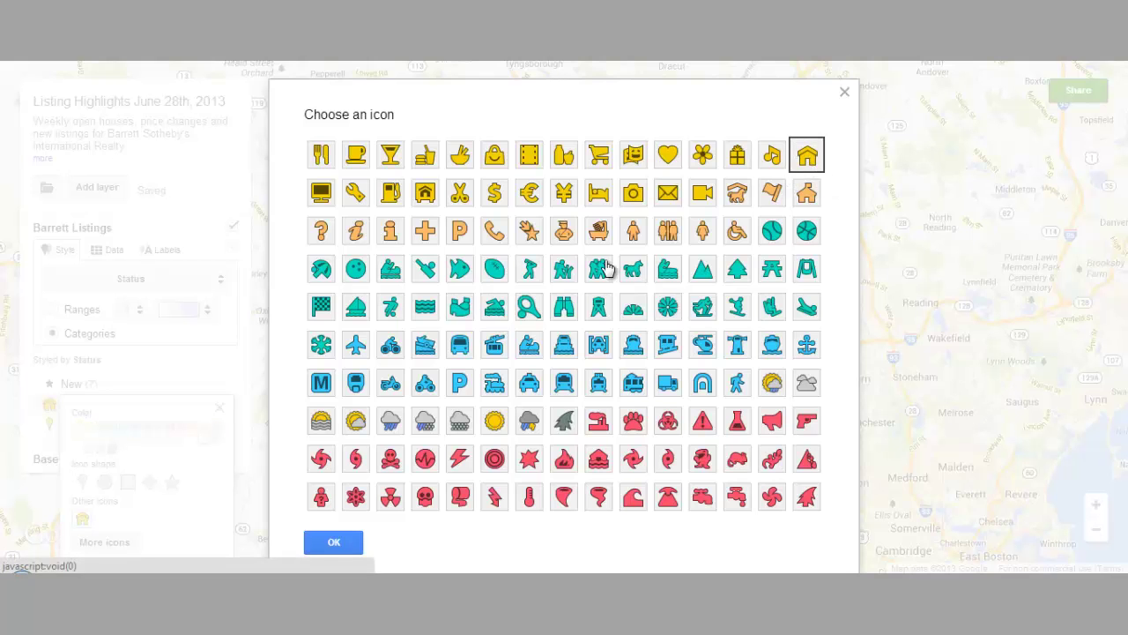
{"action": "left_click", "coordinate": [326, 544]}
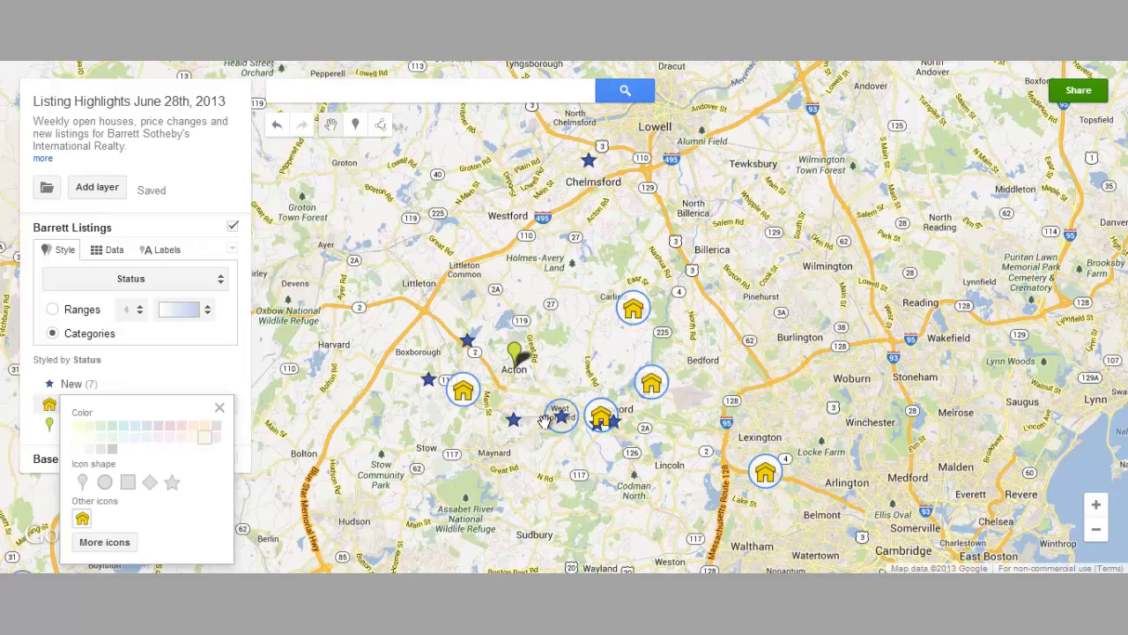
{"action": "left_click", "coordinate": [179, 366]}
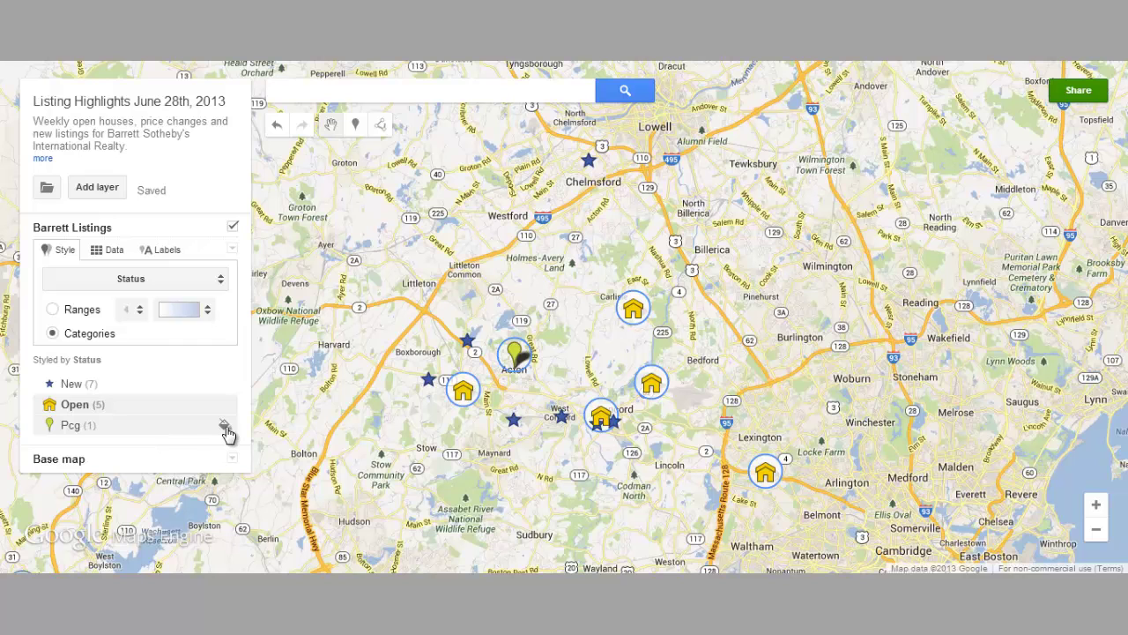
{"action": "left_click", "coordinate": [225, 427]}
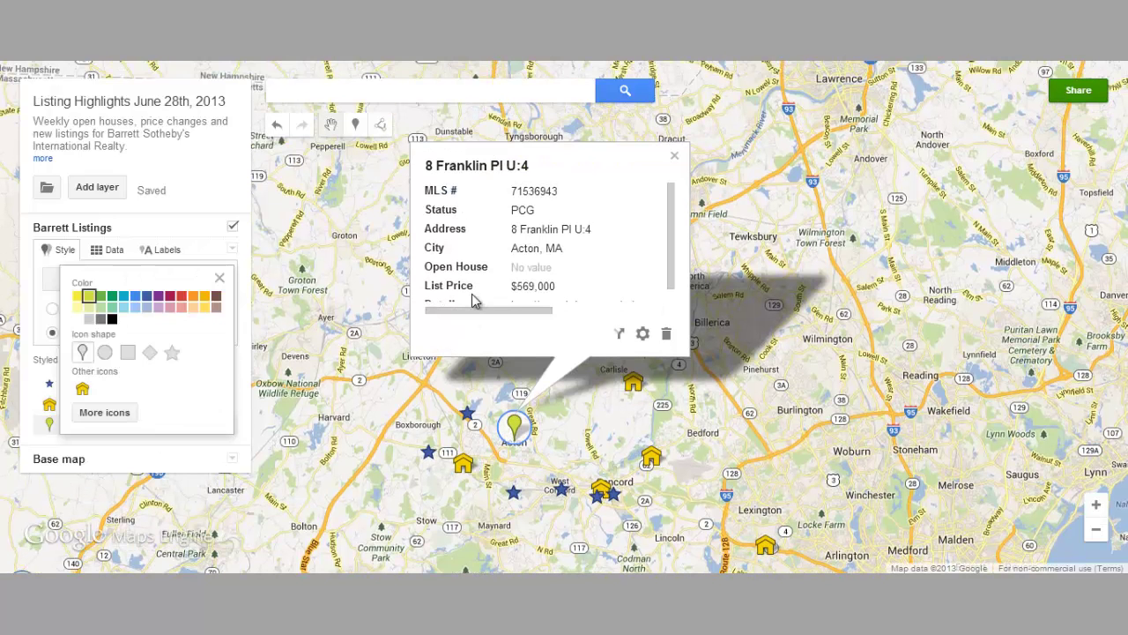
{"action": "left_click", "coordinate": [129, 412]}
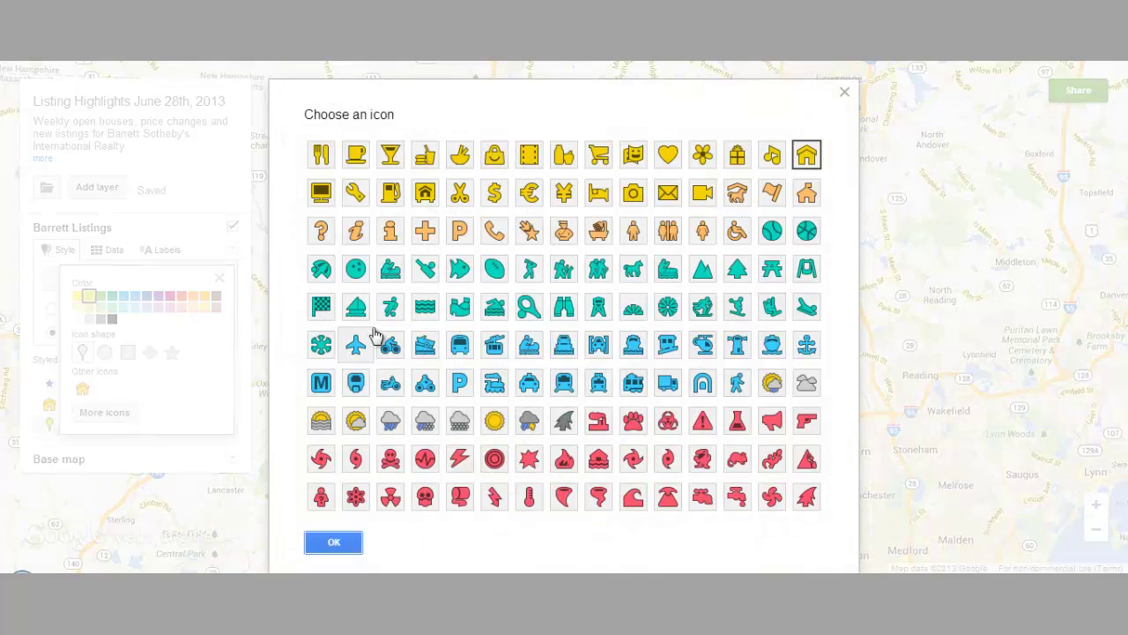
Apply the yellow dollar-sign icon to the single Pcg listing.
{"action": "left_click", "coordinate": [494, 190]}
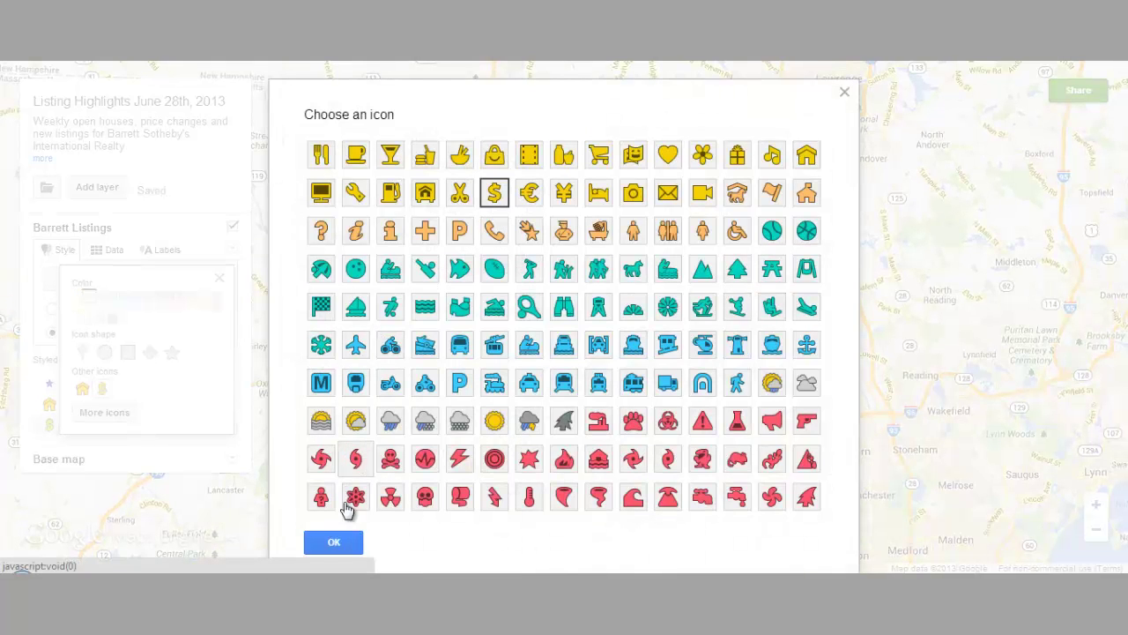
{"action": "left_click", "coordinate": [334, 542]}
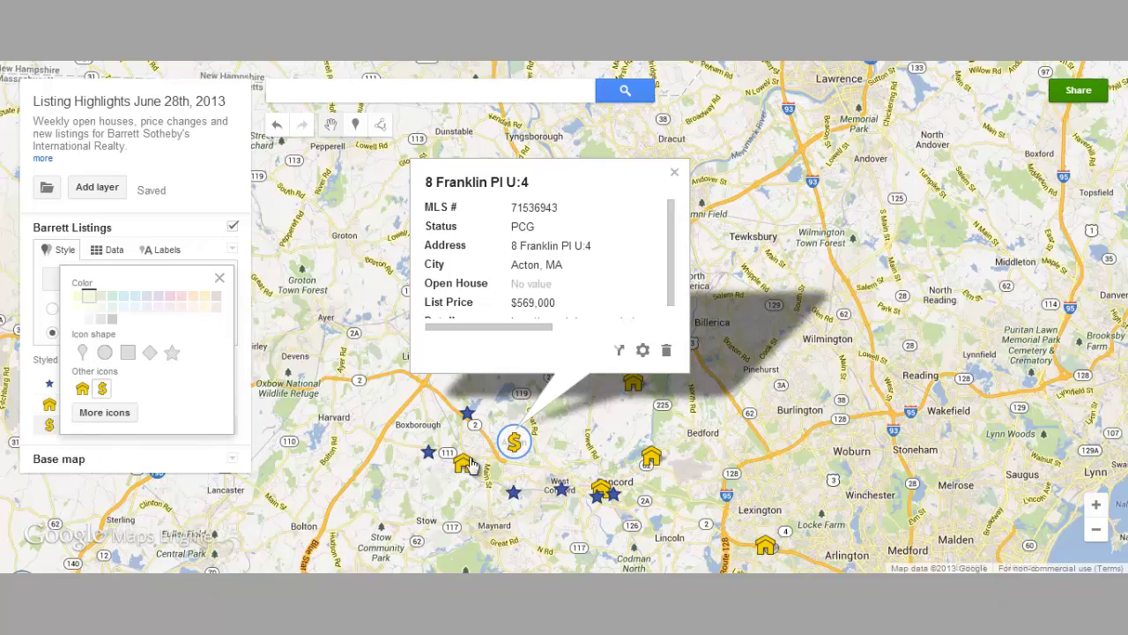
{"action": "left_click_drag", "start_coordinate": [887, 351], "coordinate": [891, 318]}
{"action": "left_click", "coordinate": [868, 447]}
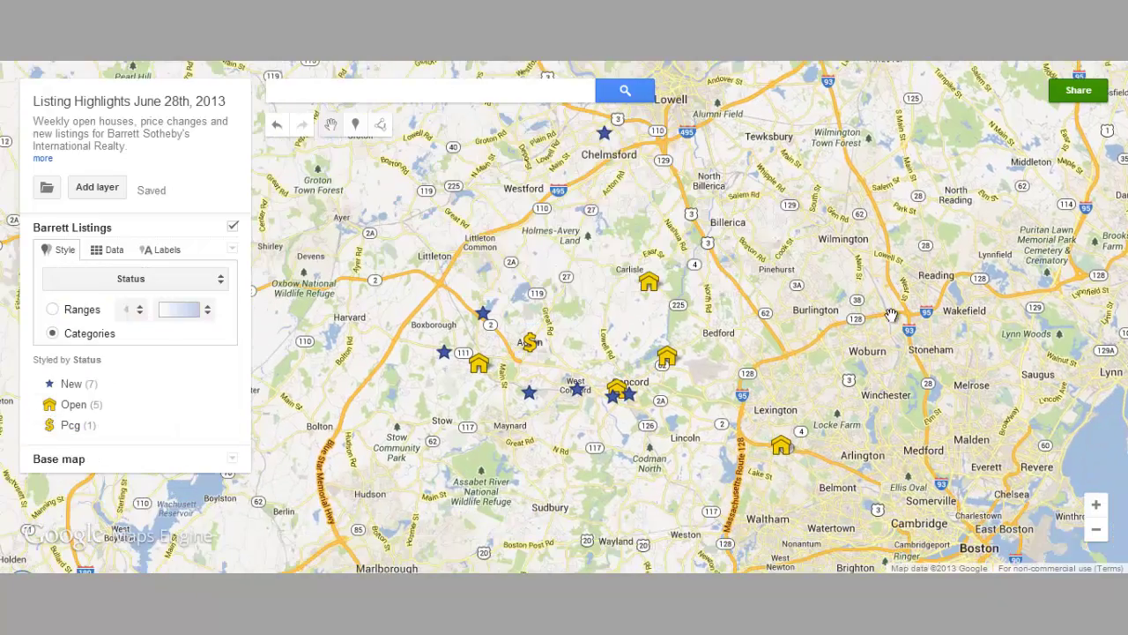
Zoom in and pan to the Acton, Concord and Maynard listings, checking 13 Willow Street.
{"action": "scroll", "coordinate": [868, 447], "scroll_direction": "up", "scroll_amount": 1}
{"action": "left_click_drag", "start_coordinate": [714, 437], "coordinate": [1006, 325]}
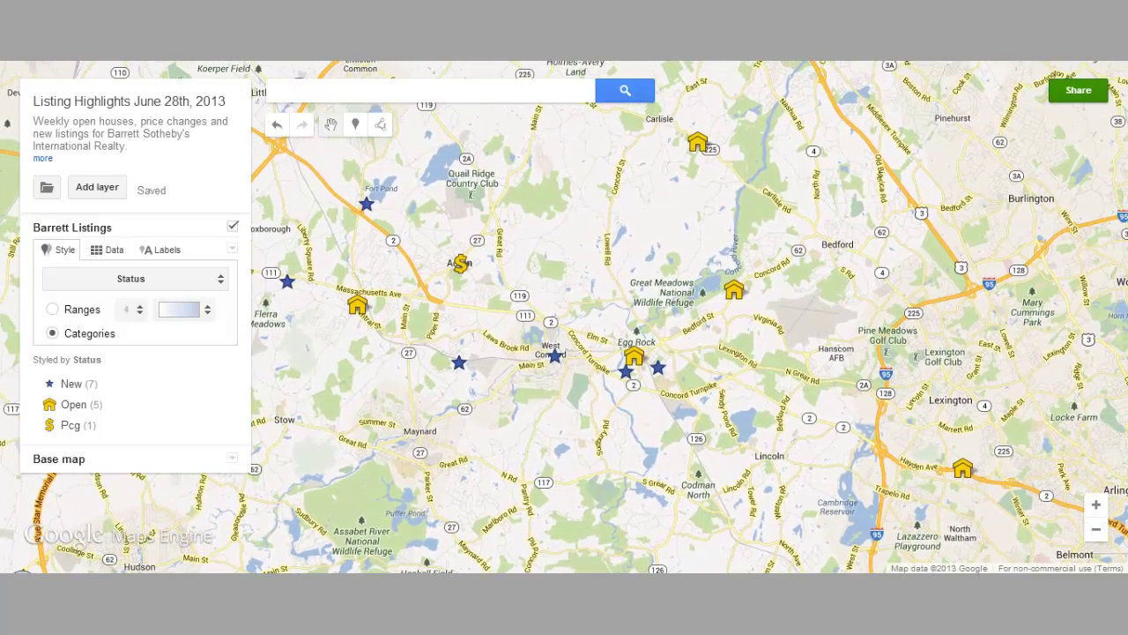
{"action": "left_click", "coordinate": [555, 356]}
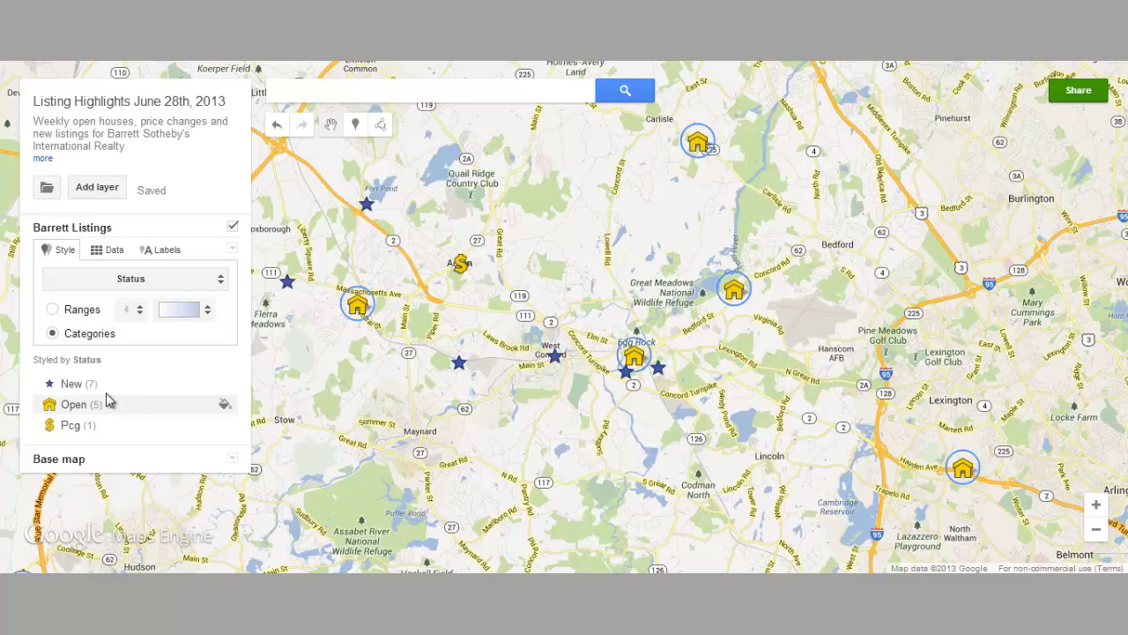
{"action": "mouse_move", "coordinate": [63, 381]}
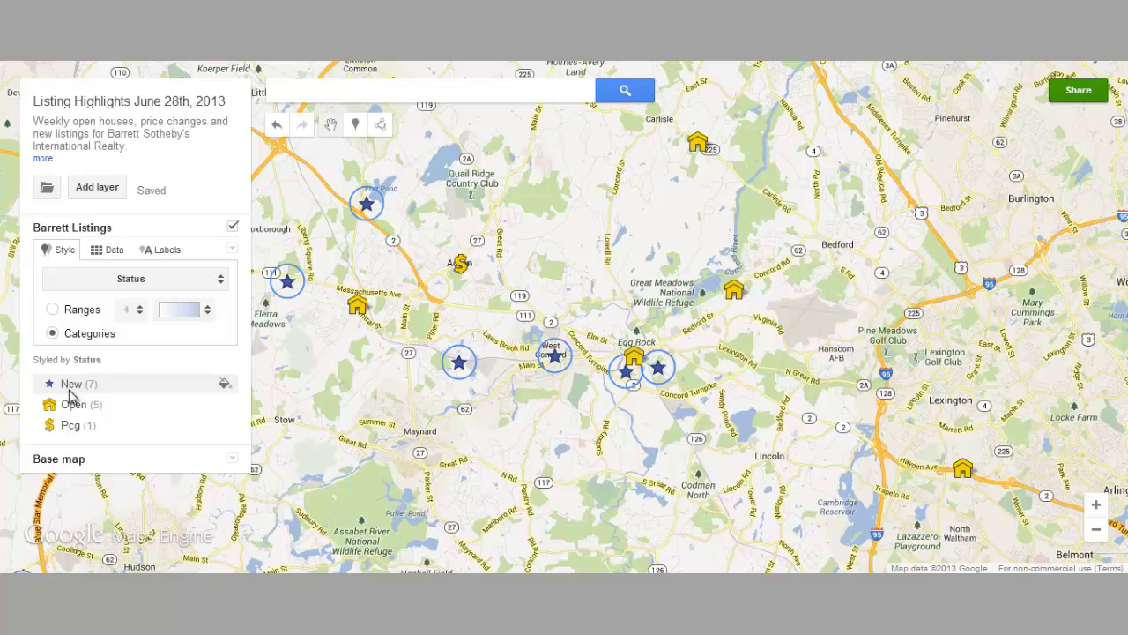
{"action": "mouse_move", "coordinate": [73, 411]}
{"action": "mouse_move", "coordinate": [73, 432]}
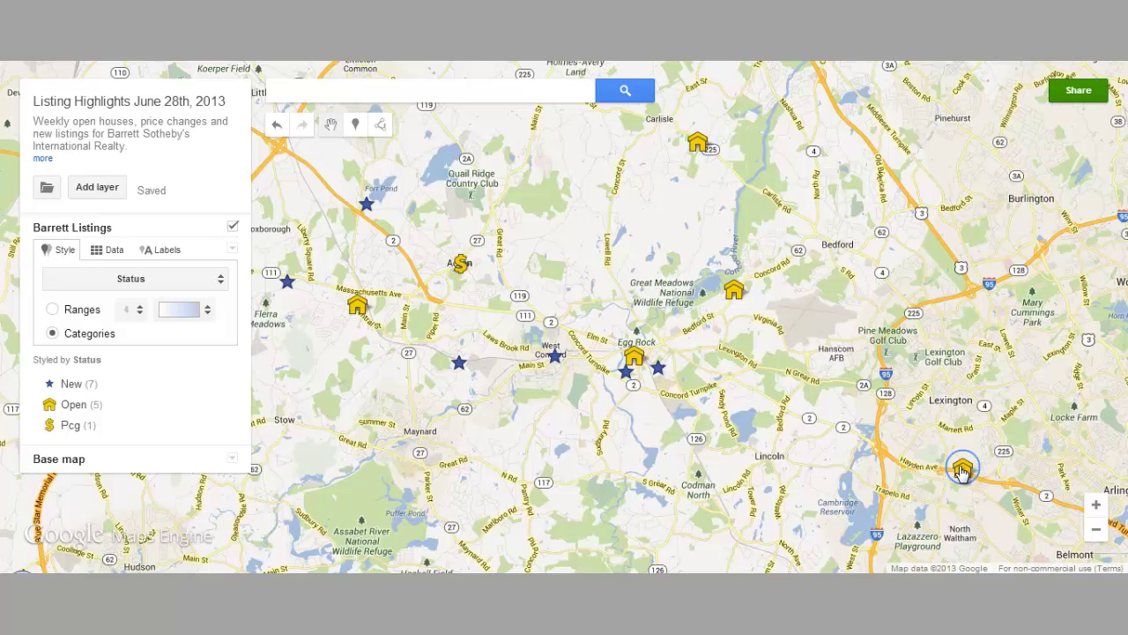
{"action": "left_click", "coordinate": [358, 308]}
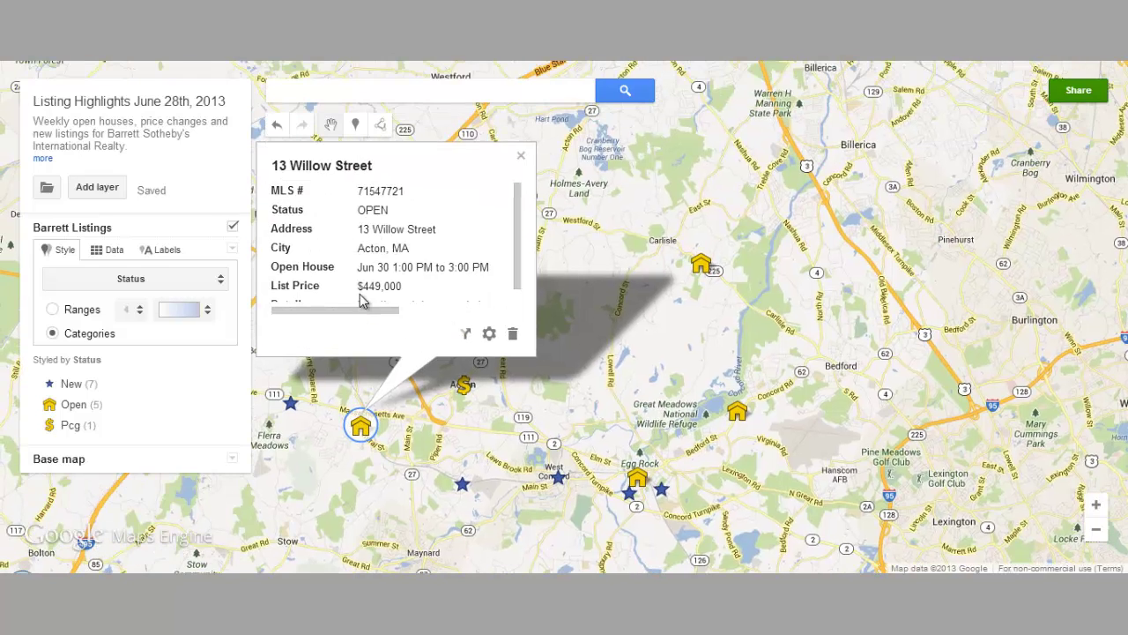
{"action": "left_click", "coordinate": [672, 340]}
{"action": "left_click_drag", "start_coordinate": [819, 363], "coordinate": [825, 291]}
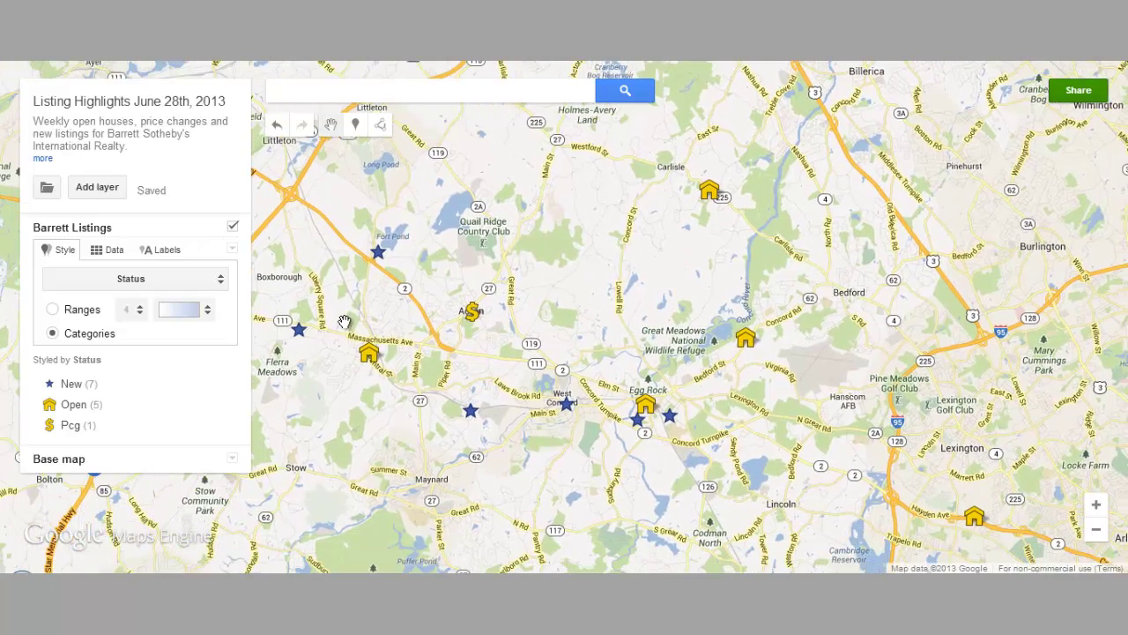
Label the listing markers with the Open House field, e.g. Jun 30 1:00 PM to 3:00.
{"action": "left_click", "coordinate": [164, 251]}
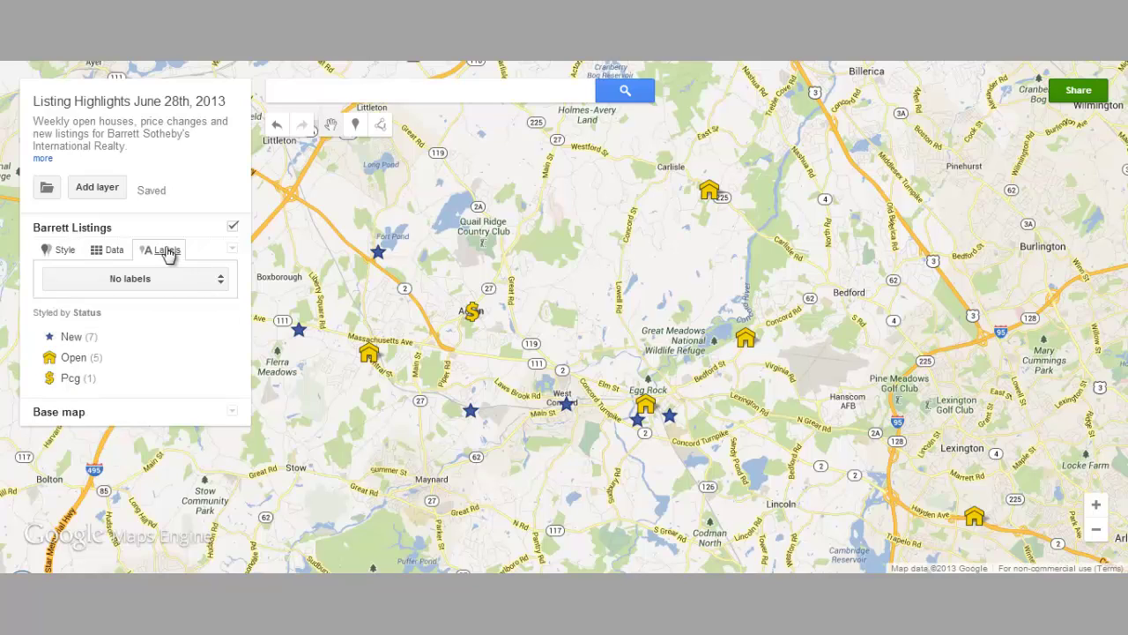
{"action": "left_click", "coordinate": [207, 284]}
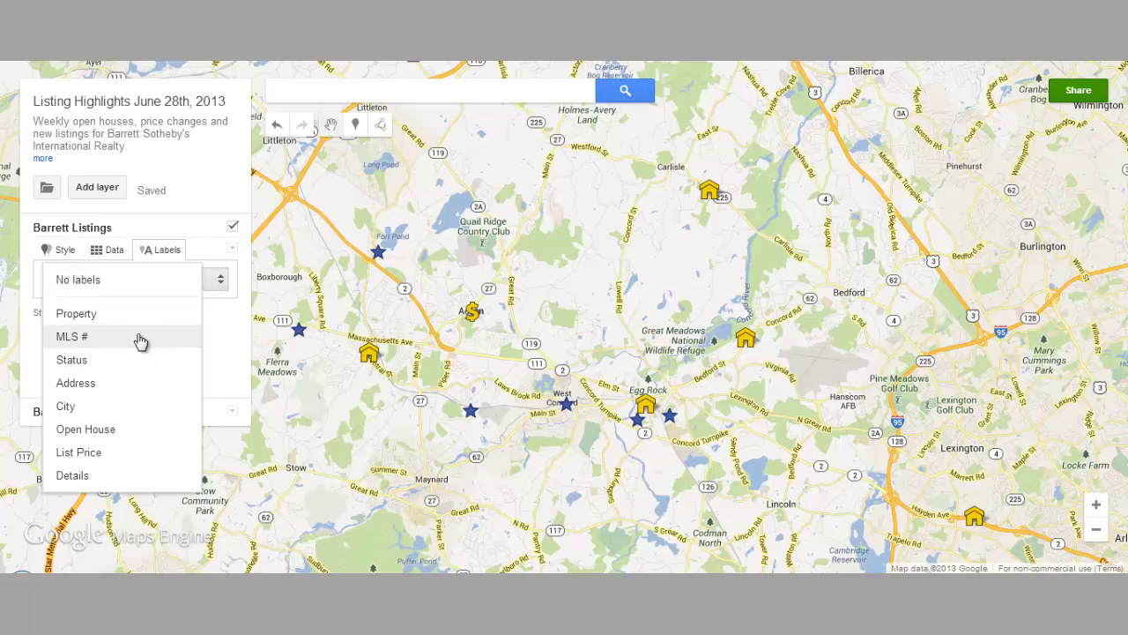
{"action": "left_click", "coordinate": [125, 432]}
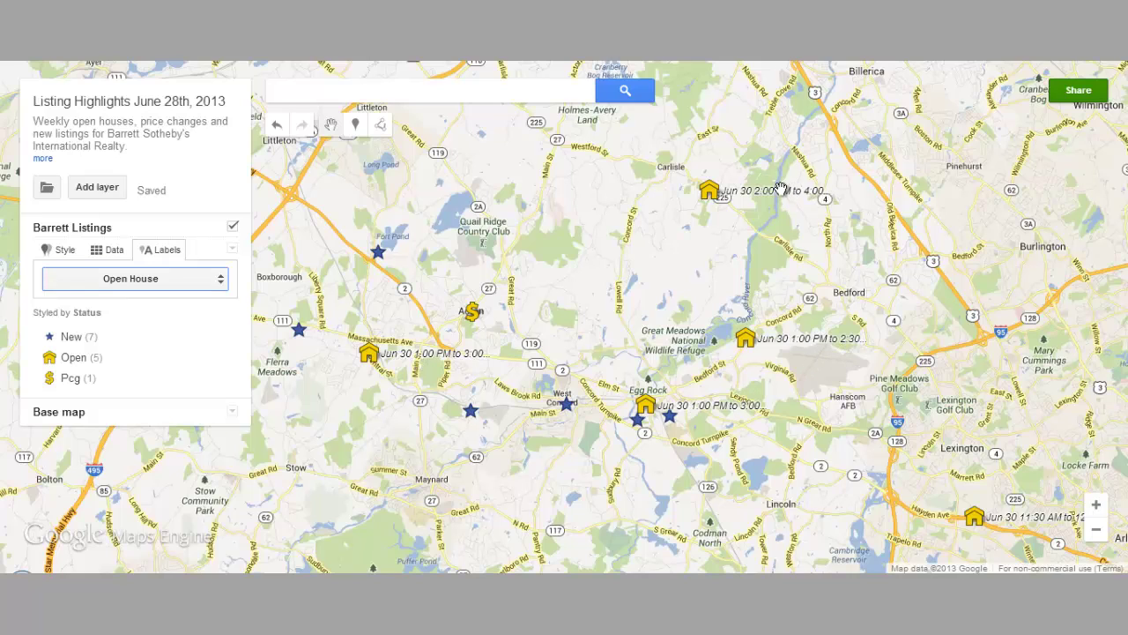
{"action": "left_click", "coordinate": [709, 194]}
Style the listing markers by List Price, grouped into value ranges.
{"action": "left_click", "coordinate": [64, 251]}
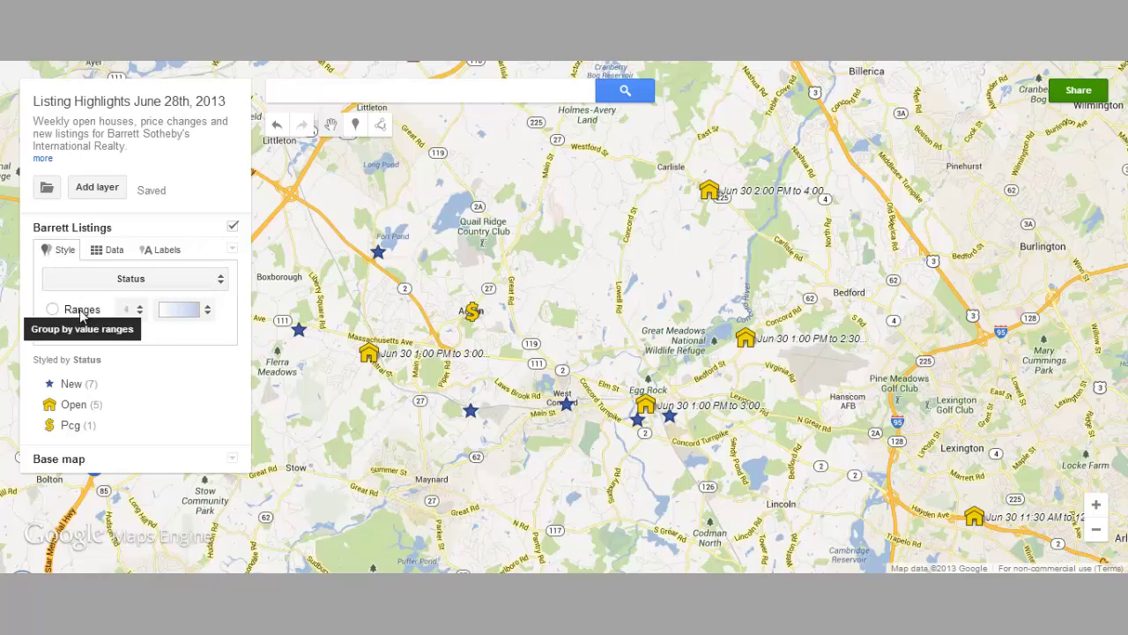
{"action": "left_click", "coordinate": [109, 280]}
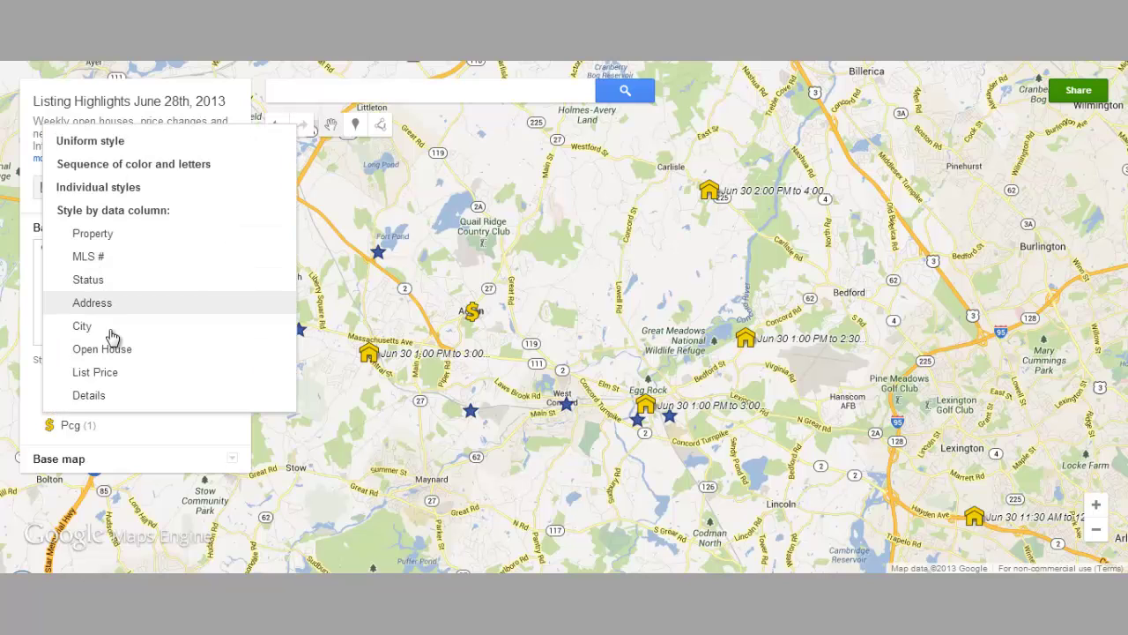
{"action": "left_click", "coordinate": [108, 376]}
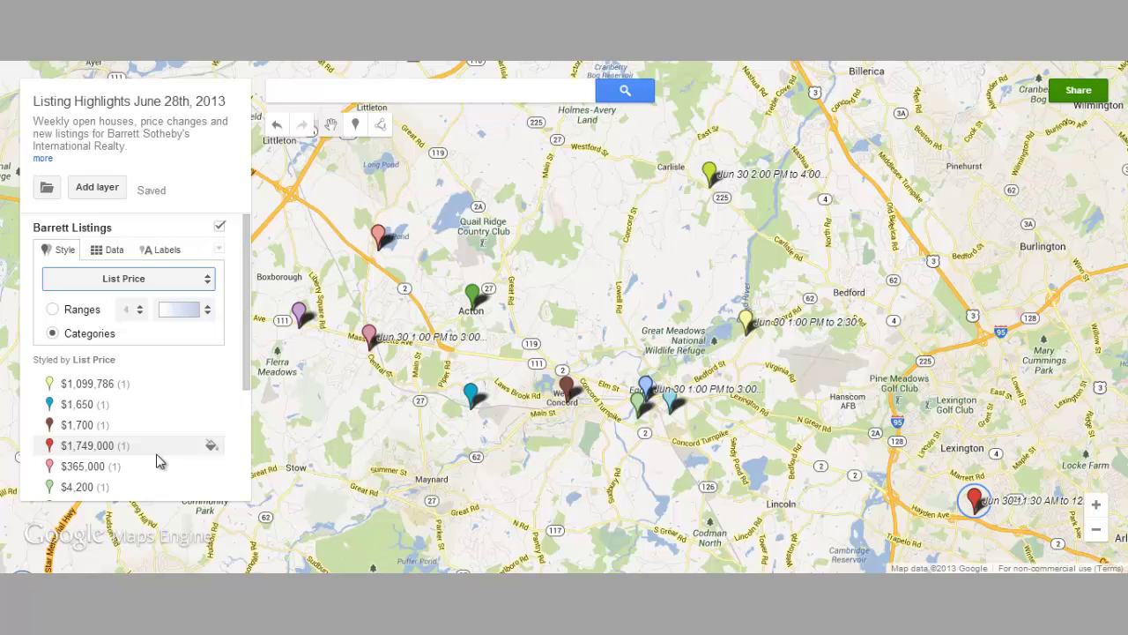
{"action": "left_click", "coordinate": [55, 310]}
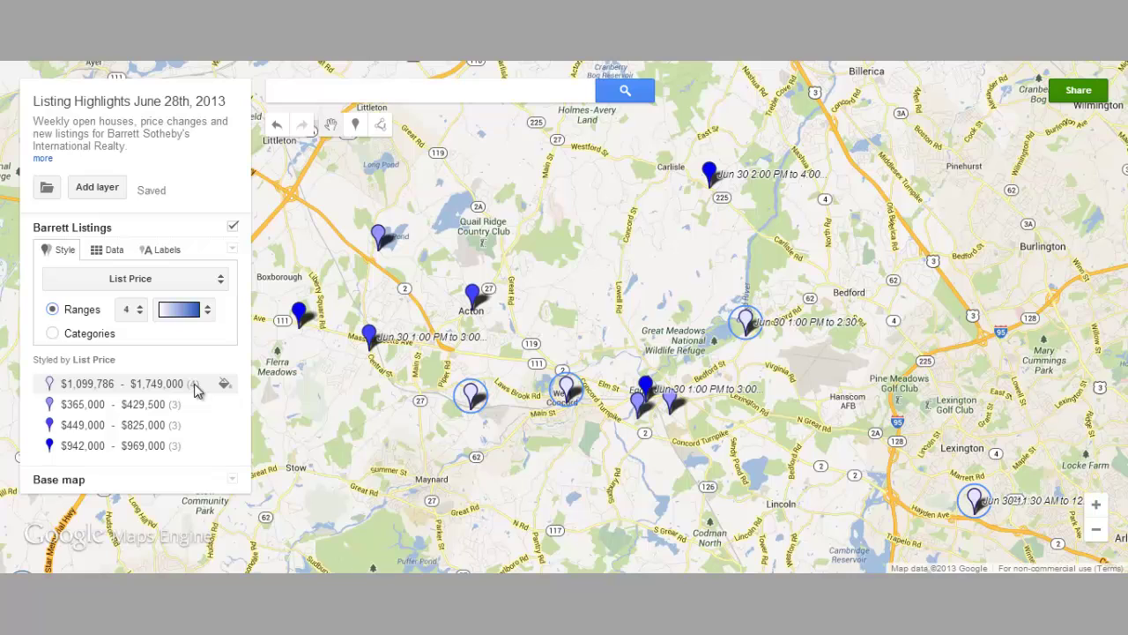
Give the $1,099,786–$1,749,000 price range the yellow dollar icon.
{"action": "left_click", "coordinate": [226, 385]}
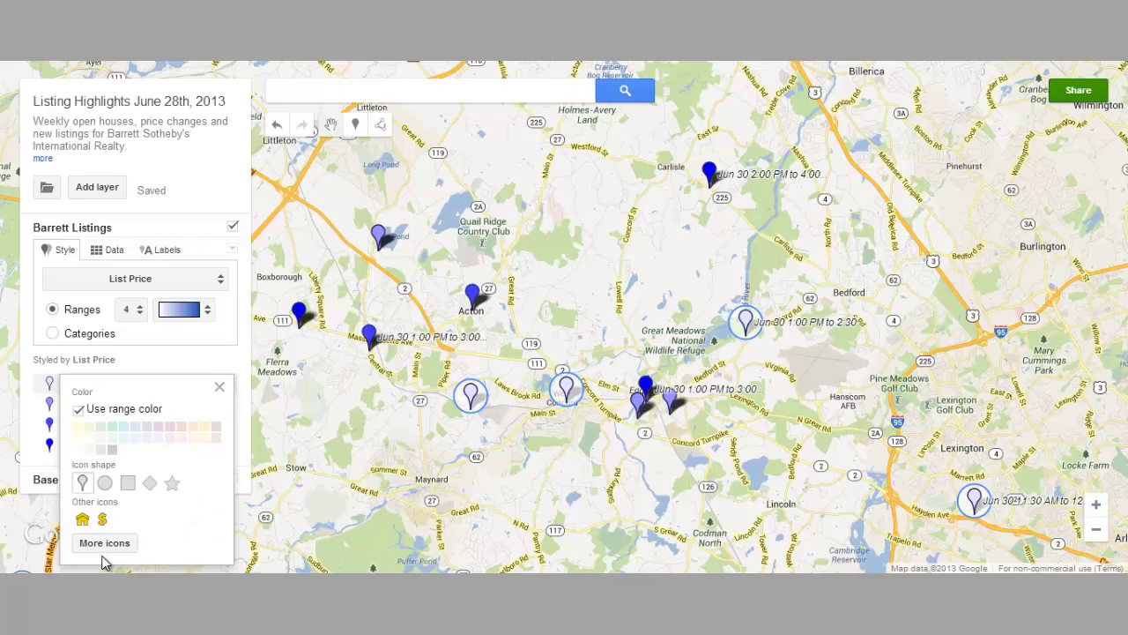
{"action": "left_click", "coordinate": [103, 520]}
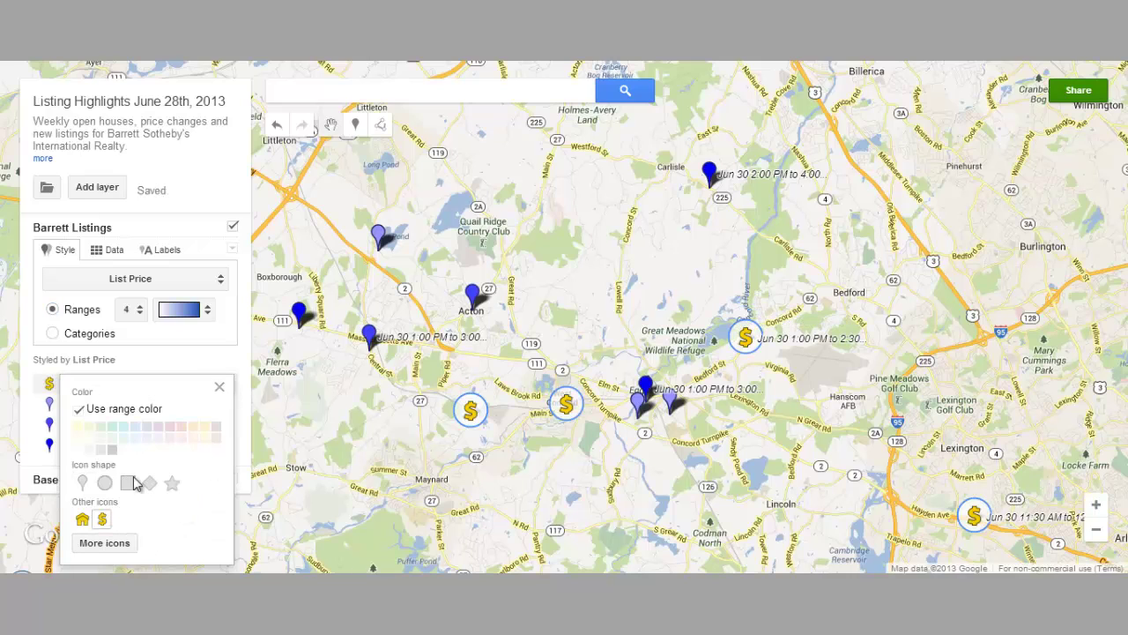
{"action": "left_click", "coordinate": [202, 358]}
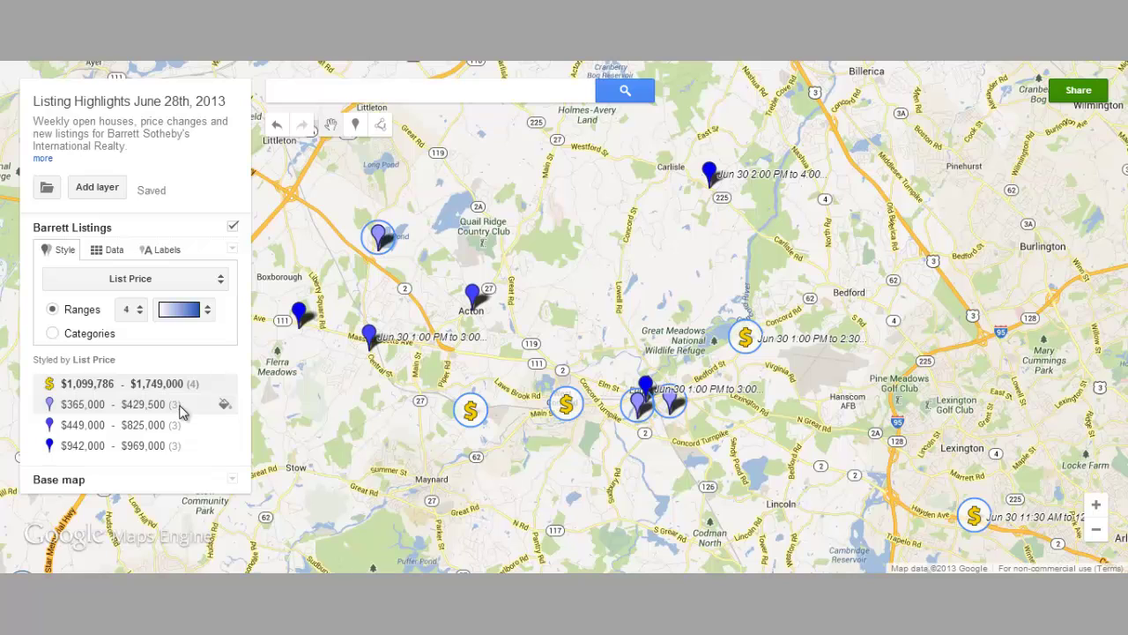
Try List Price categories, then style by Status with New listings as blue stars.
{"action": "left_click", "coordinate": [108, 340]}
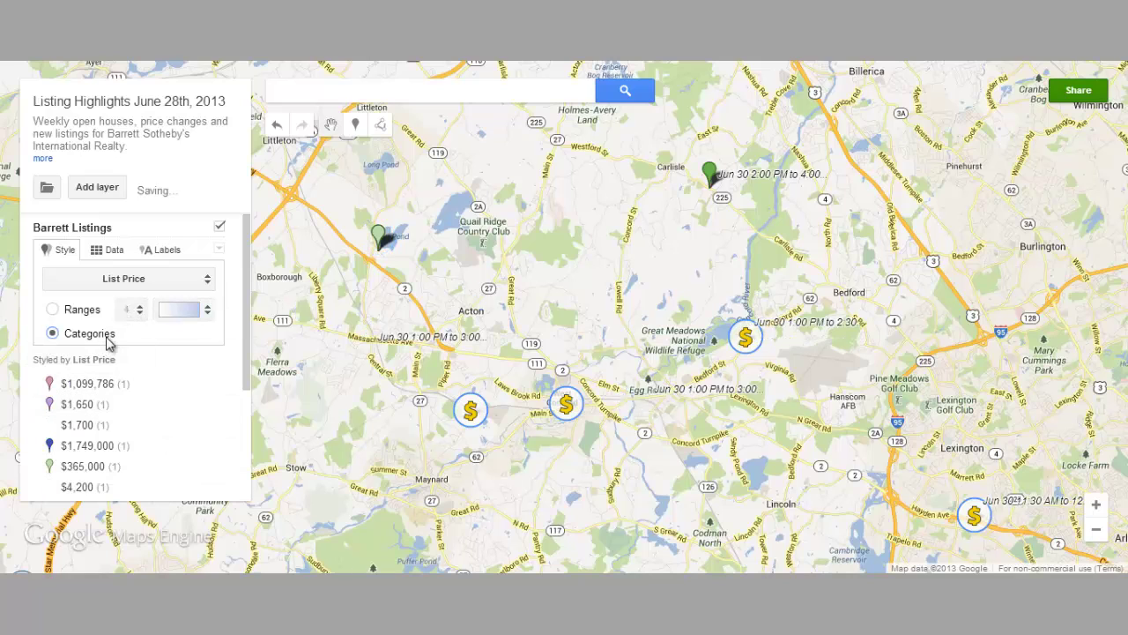
{"action": "left_click", "coordinate": [160, 280]}
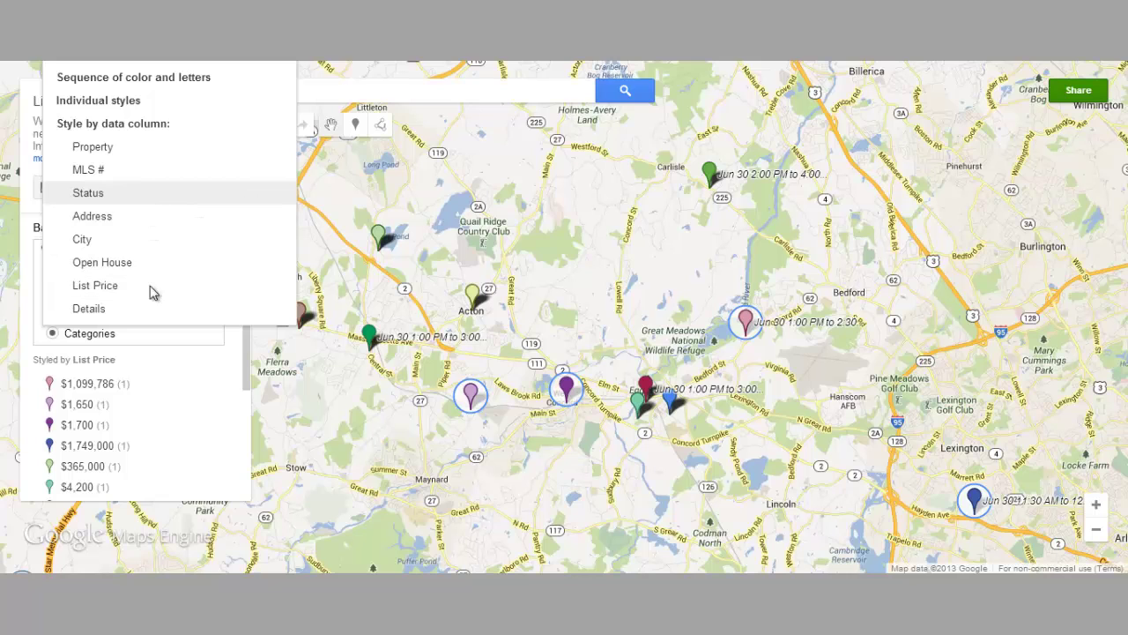
{"action": "left_click", "coordinate": [88, 192]}
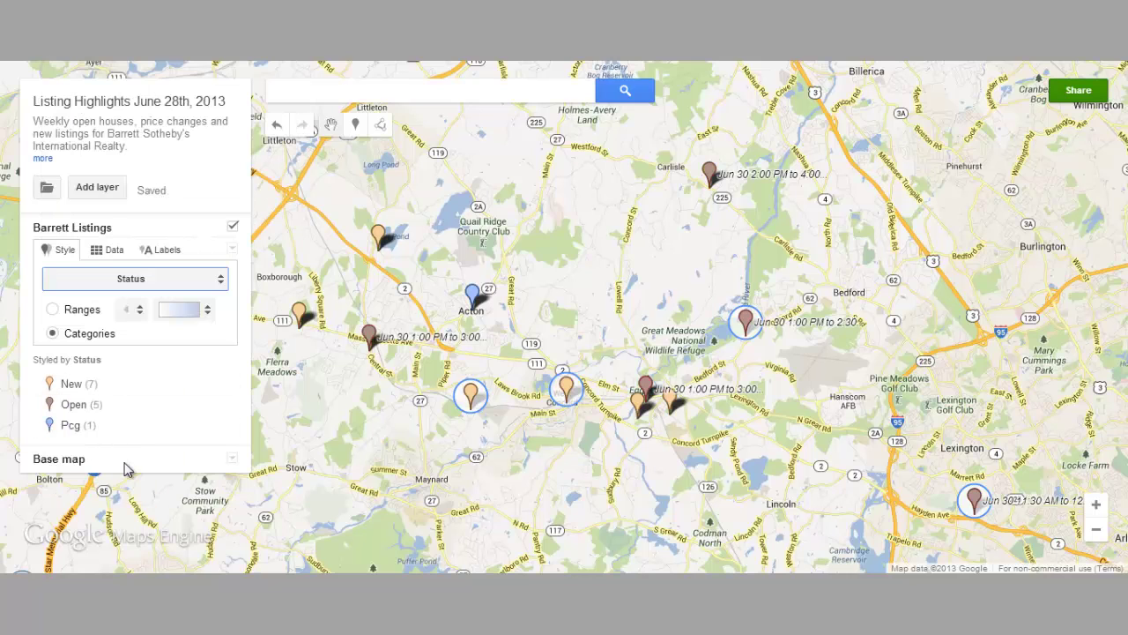
{"action": "left_click", "coordinate": [223, 387]}
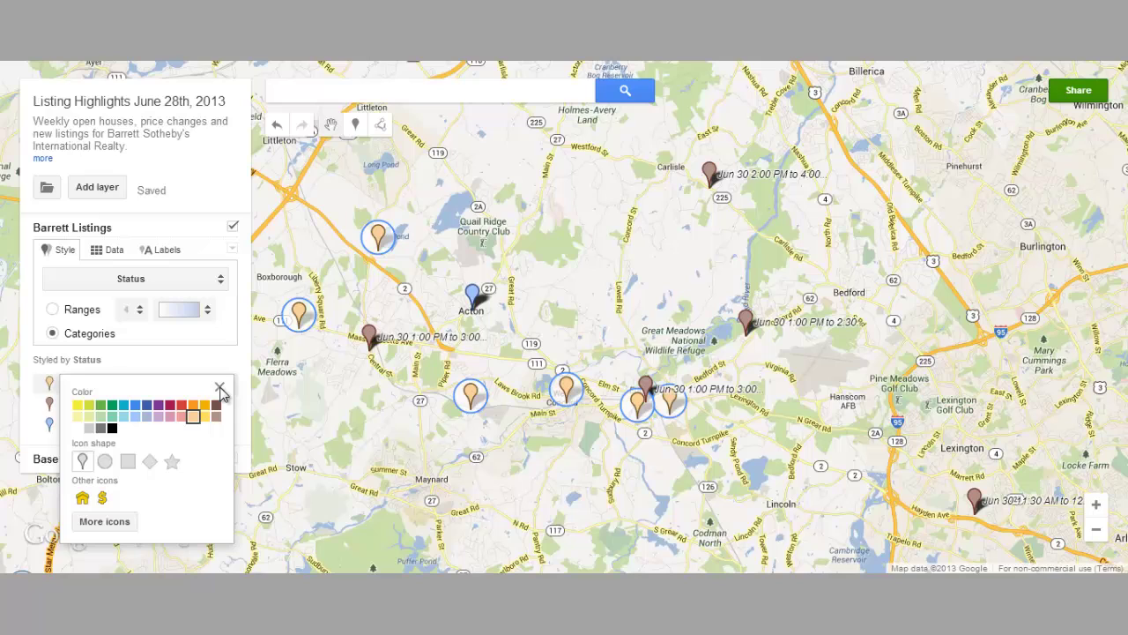
{"action": "left_click", "coordinate": [147, 407]}
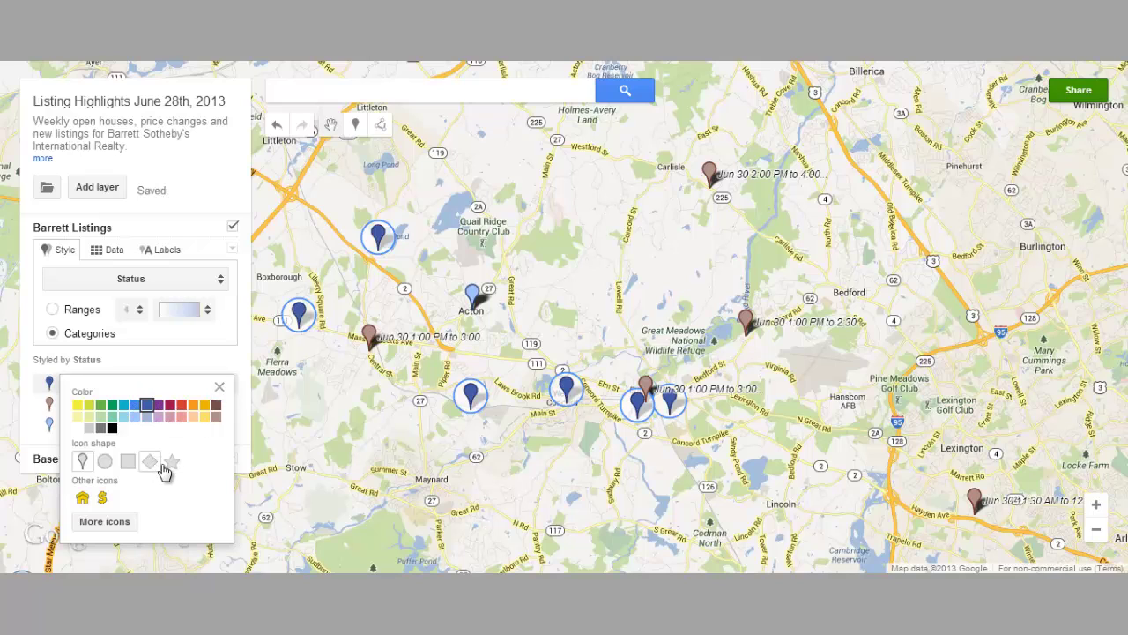
{"action": "left_click", "coordinate": [172, 463]}
{"action": "left_click", "coordinate": [143, 345]}
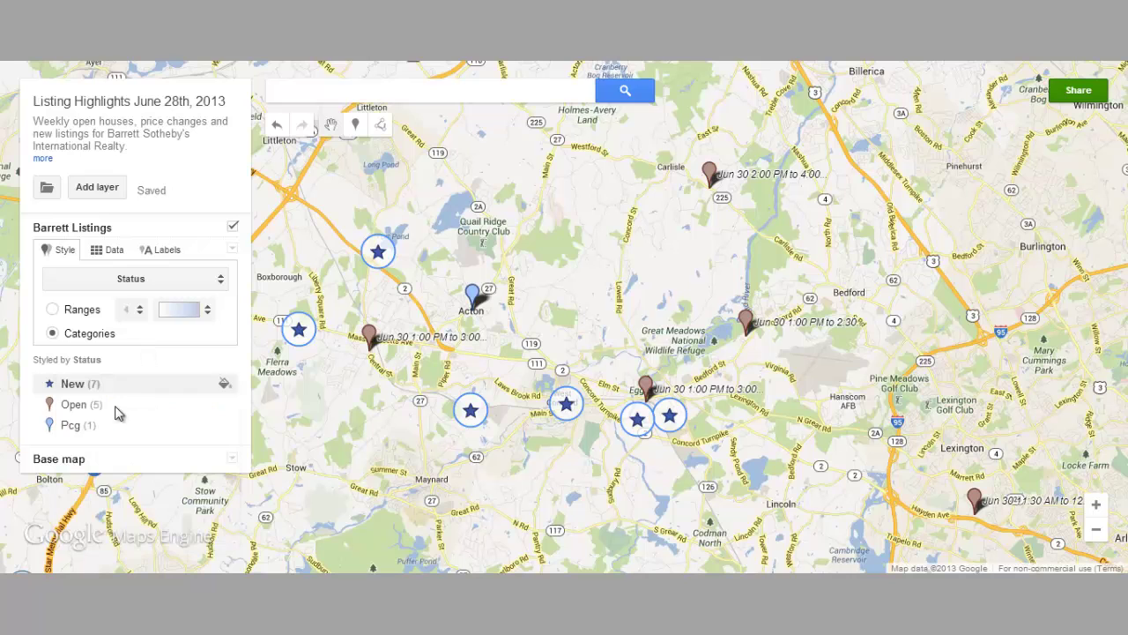
Give the Open listings a house icon and the Pcg listing the dollar-sign icon.
{"action": "left_click", "coordinate": [223, 407]}
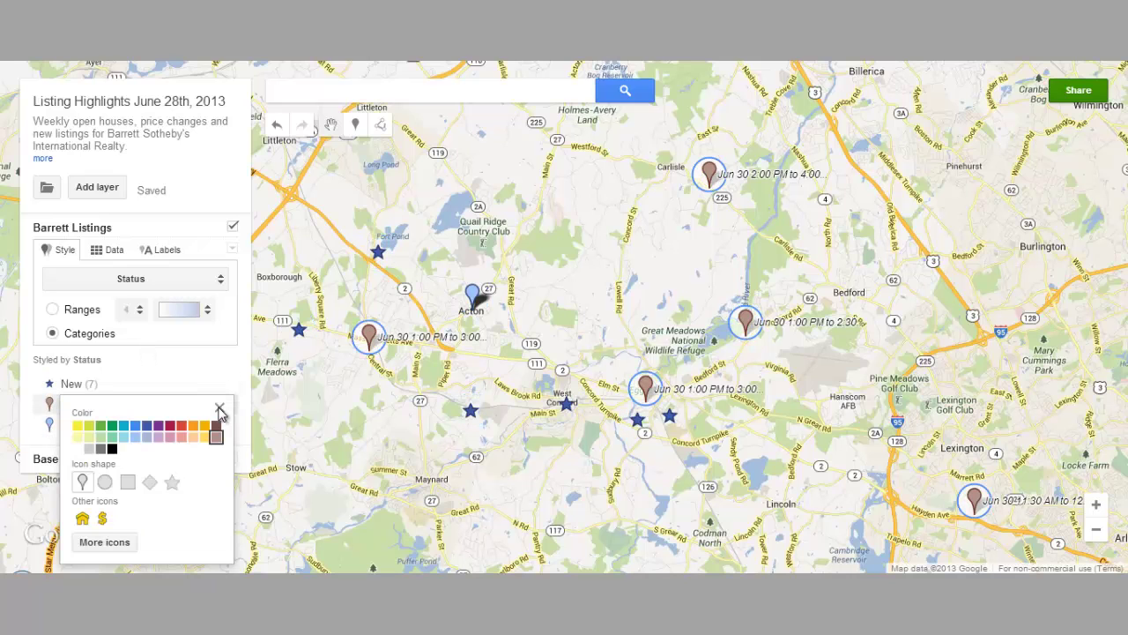
{"action": "left_click", "coordinate": [82, 518]}
{"action": "left_click", "coordinate": [49, 425]}
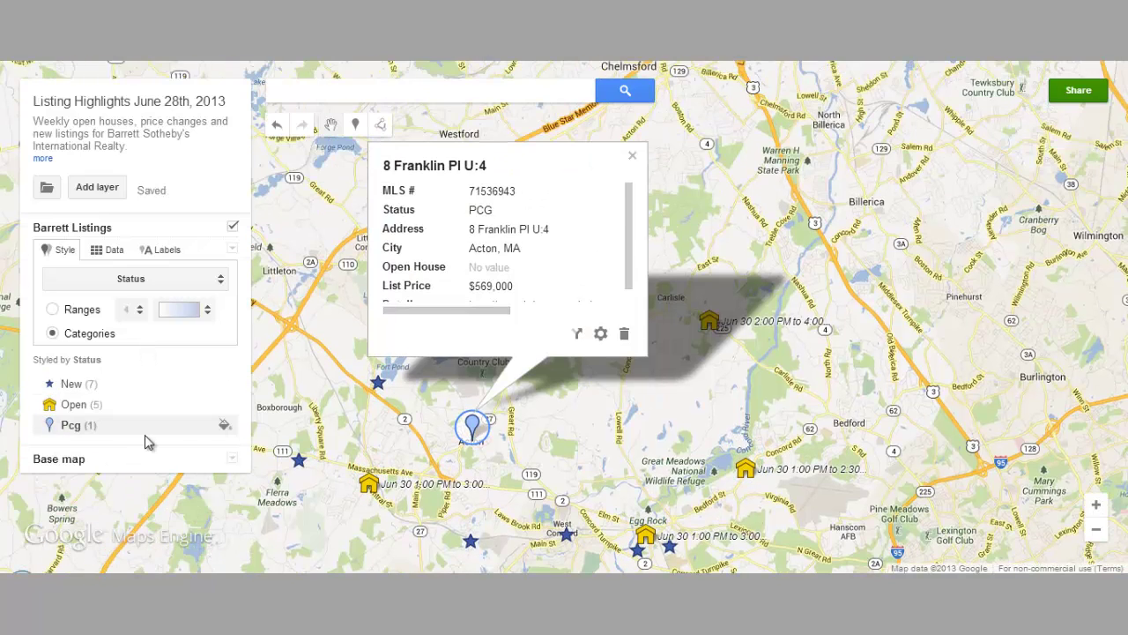
{"action": "left_click", "coordinate": [221, 428]}
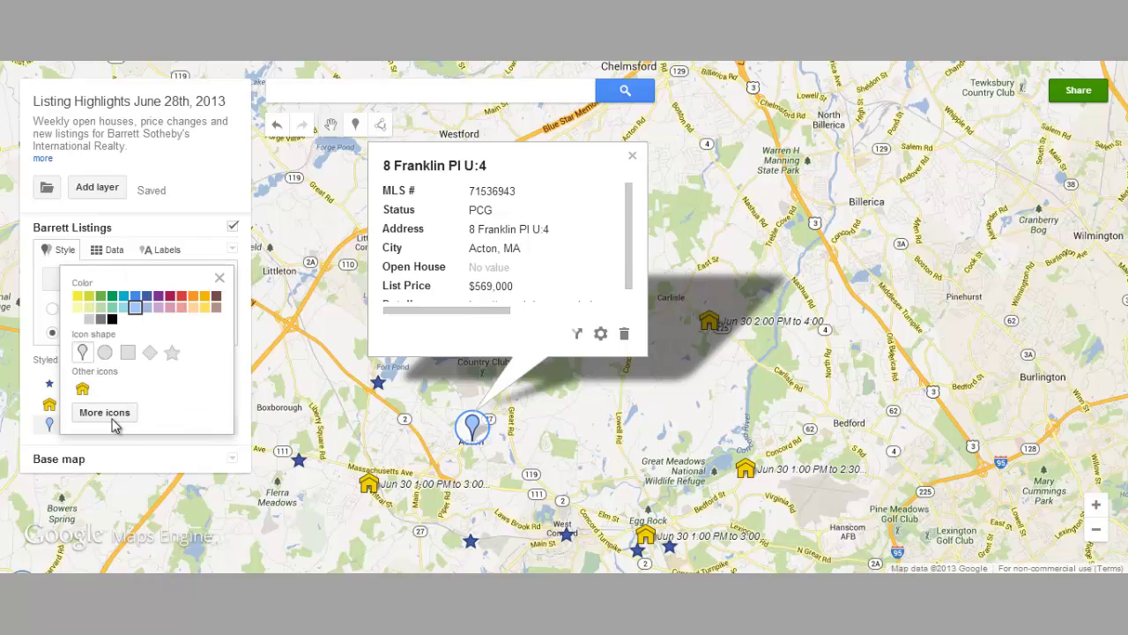
{"action": "left_click", "coordinate": [113, 417]}
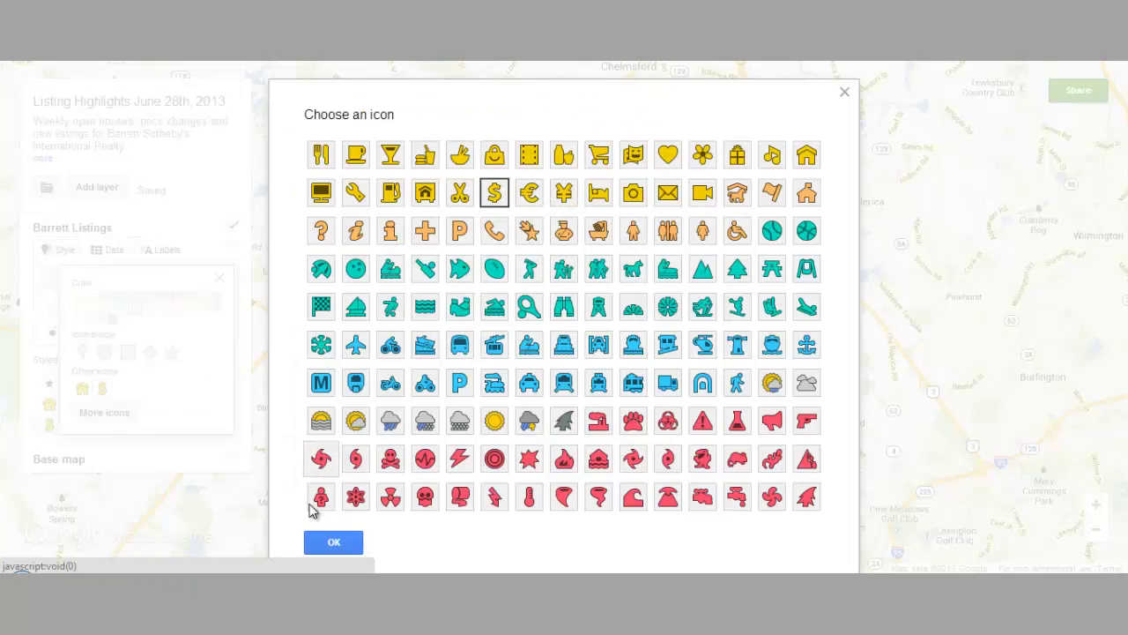
{"action": "left_click", "coordinate": [314, 541]}
Close the Pcg style options and pan and zoom around the listings.
{"action": "left_click", "coordinate": [881, 383]}
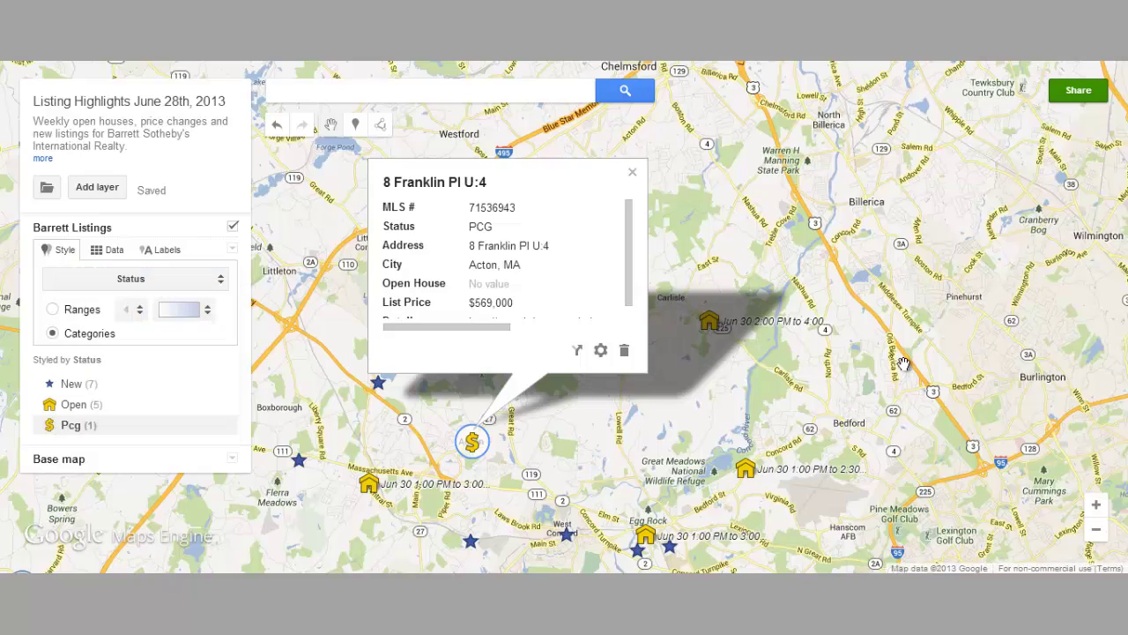
{"action": "left_click_drag", "start_coordinate": [904, 365], "coordinate": [952, 218]}
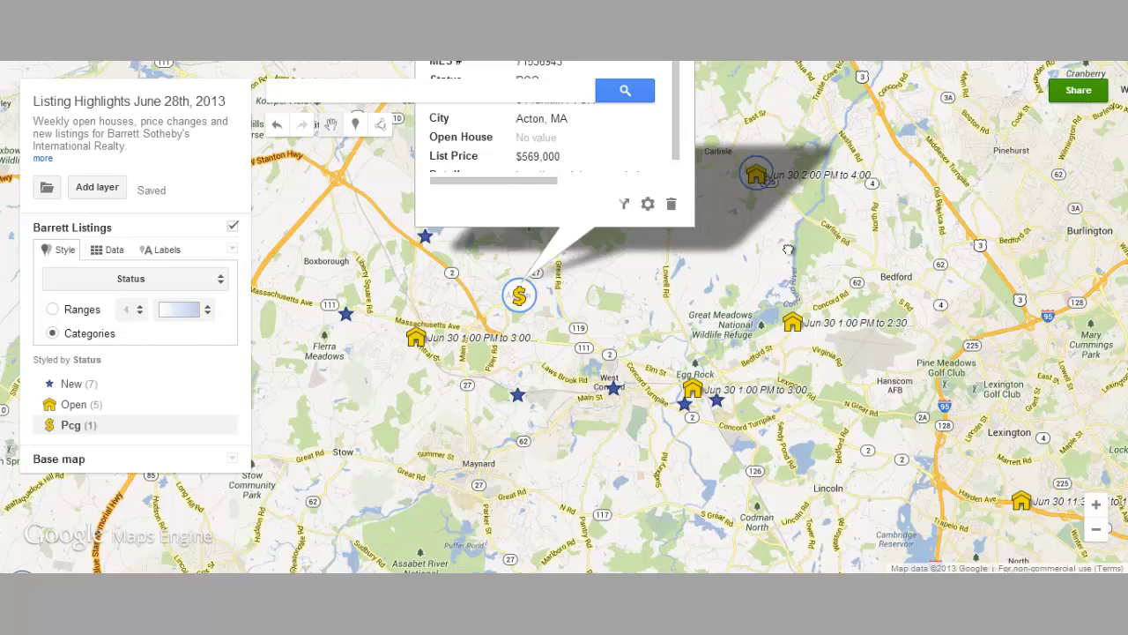
{"action": "scroll", "coordinate": [755, 176], "scroll_direction": "up", "scroll_amount": 2}
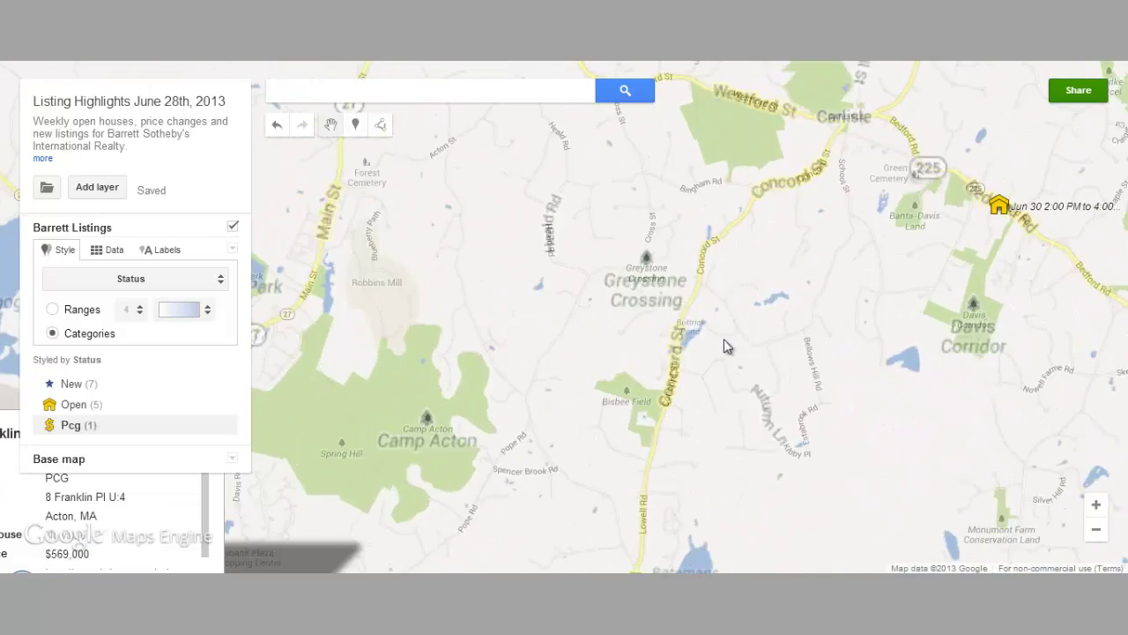
{"action": "scroll", "coordinate": [727, 346], "scroll_direction": "down", "scroll_amount": 3}
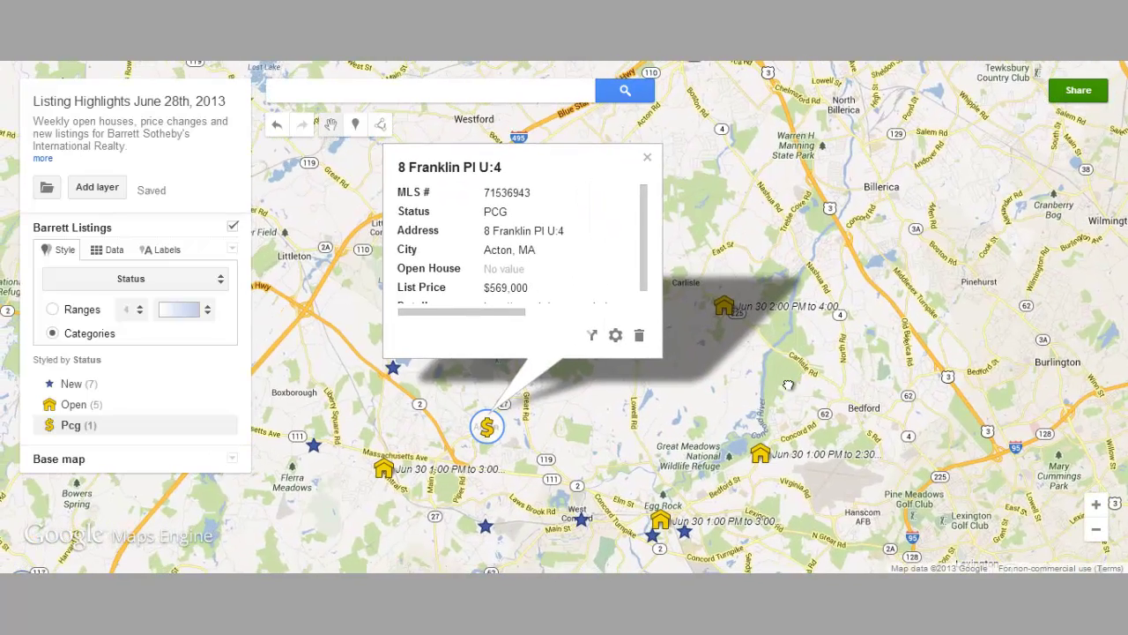
{"action": "mouse_move", "coordinate": [642, 219]}
{"action": "left_mouse_down"}
{"action": "mouse_move", "coordinate": [643, 287]}
{"action": "mouse_move", "coordinate": [647, 203]}
{"action": "mouse_move", "coordinate": [664, 179]}
{"action": "mouse_move", "coordinate": [653, 285]}
{"action": "mouse_move", "coordinate": [640, 210]}
{"action": "left_mouse_up"}
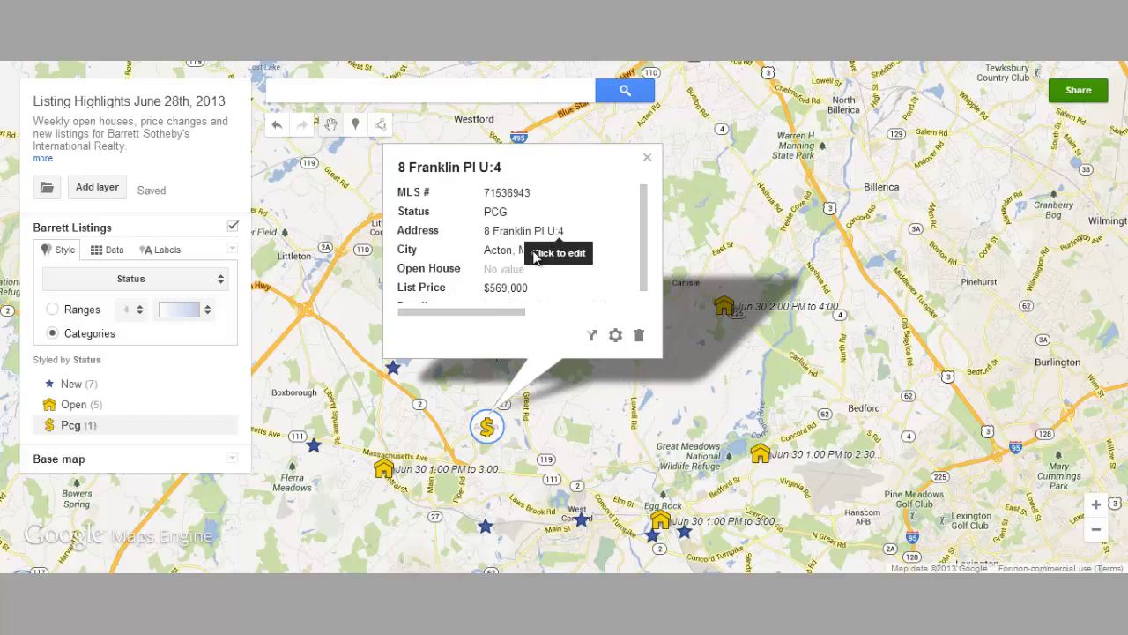
{"action": "left_click_drag", "start_coordinate": [640, 249], "coordinate": [640, 209]}
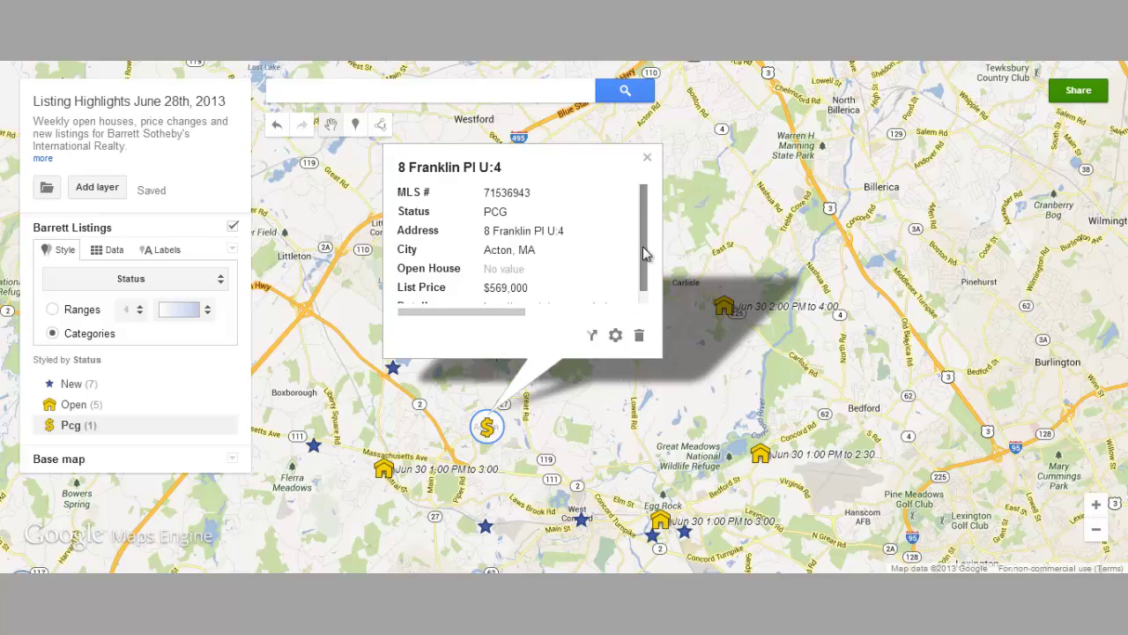
{"action": "scroll", "coordinate": [649, 250], "scroll_direction": "down", "scroll_amount": 1}
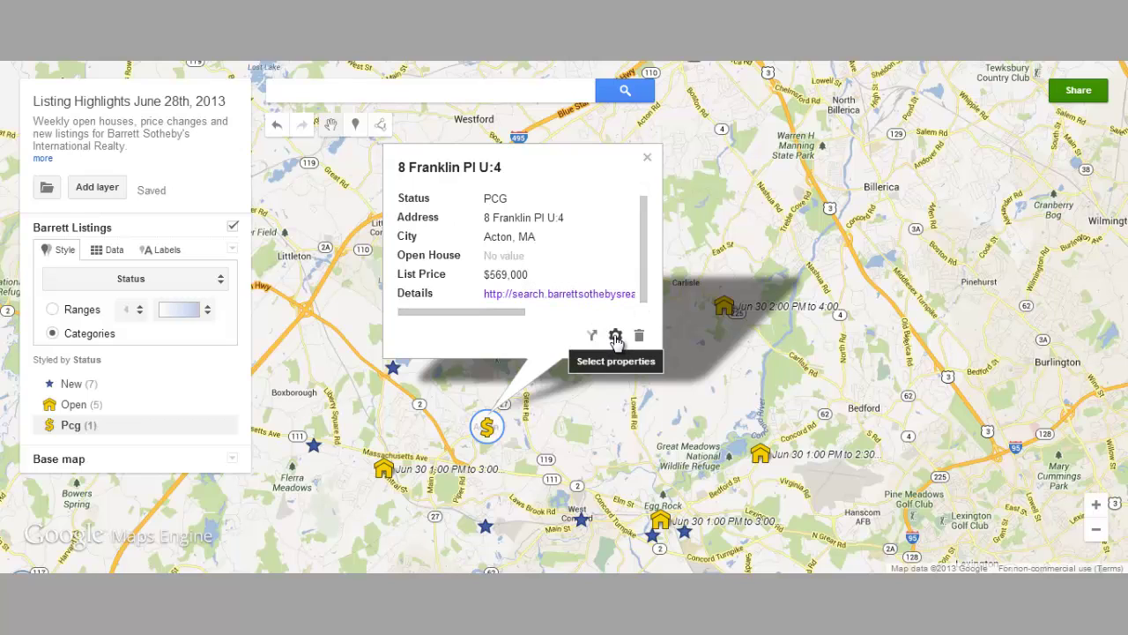
Remove the Status field from the listing details pop-up.
{"action": "left_click", "coordinate": [615, 337]}
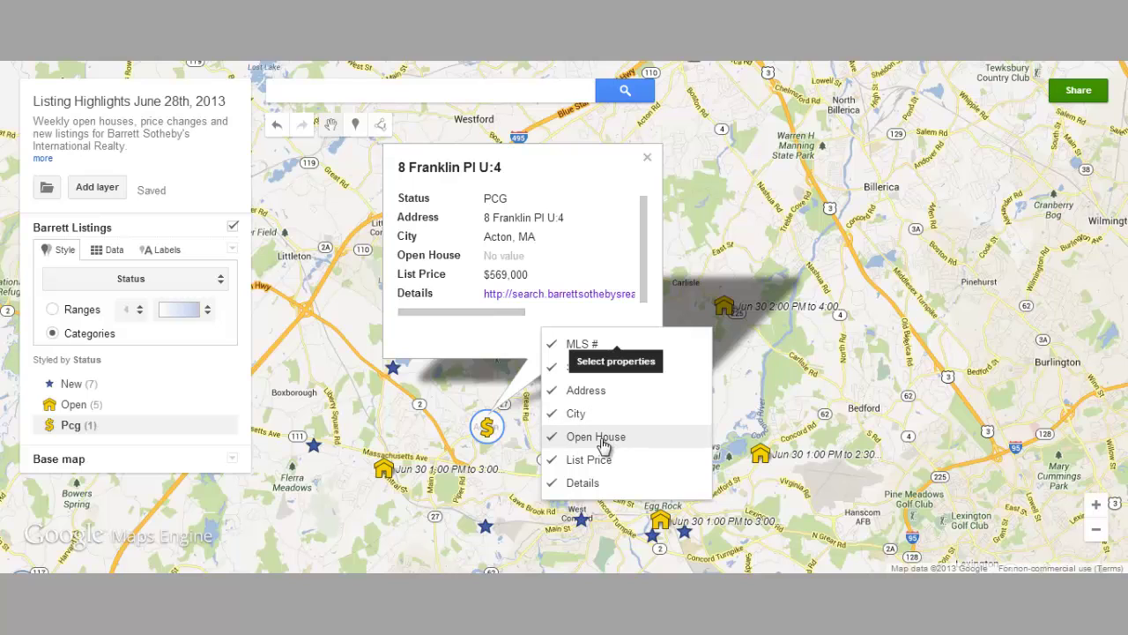
{"action": "left_click", "coordinate": [567, 374]}
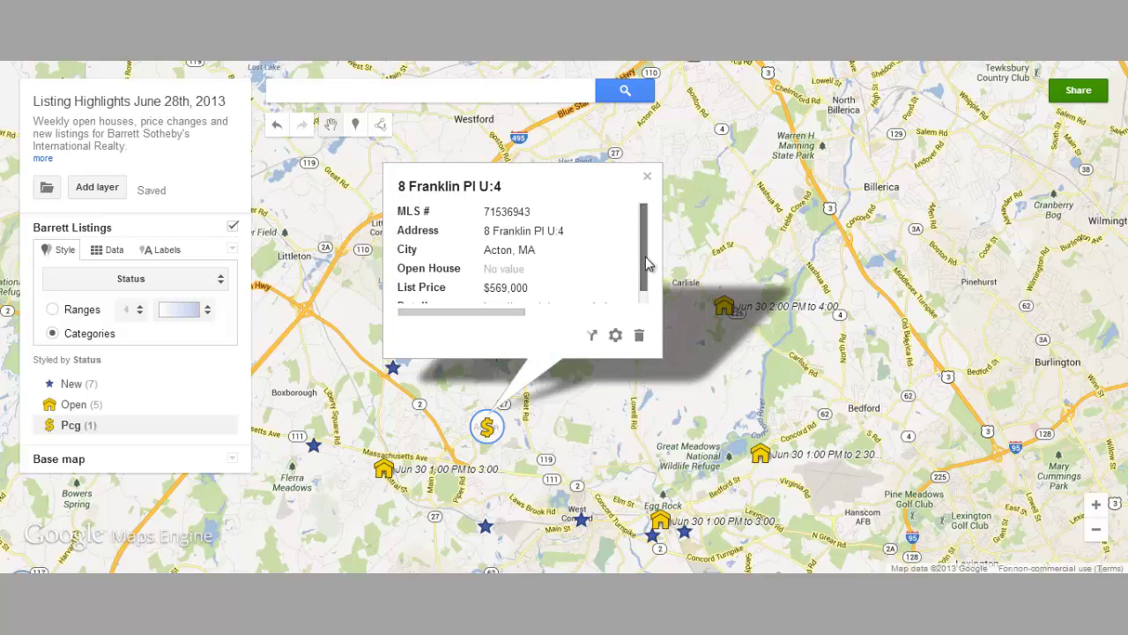
{"action": "left_click_drag", "start_coordinate": [645, 257], "coordinate": [649, 216]}
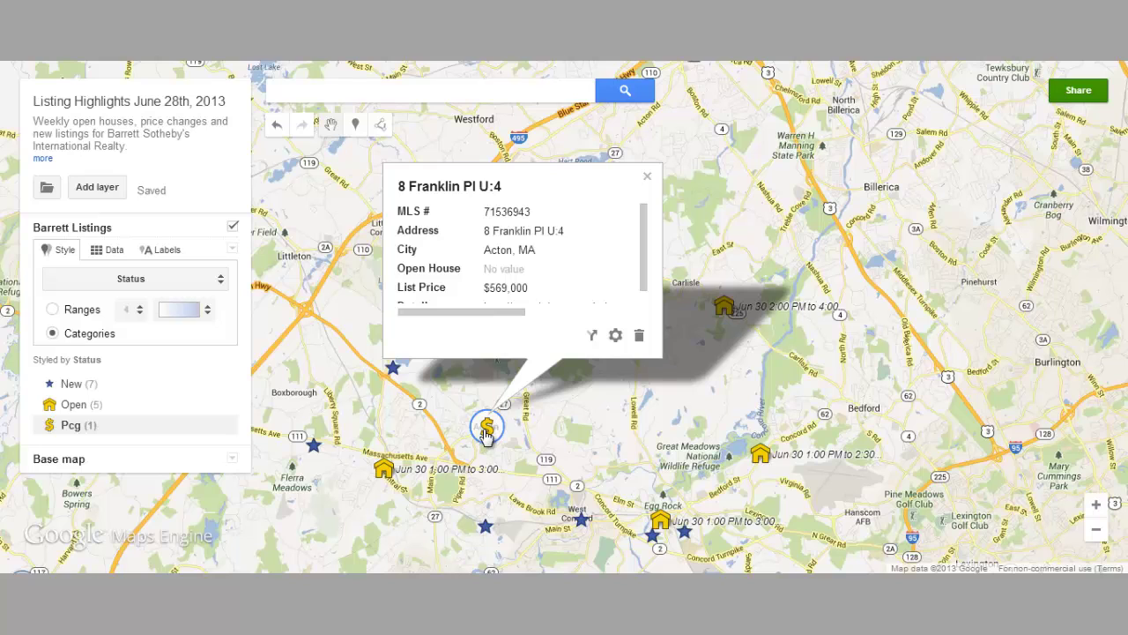
{"action": "left_click", "coordinate": [593, 335]}
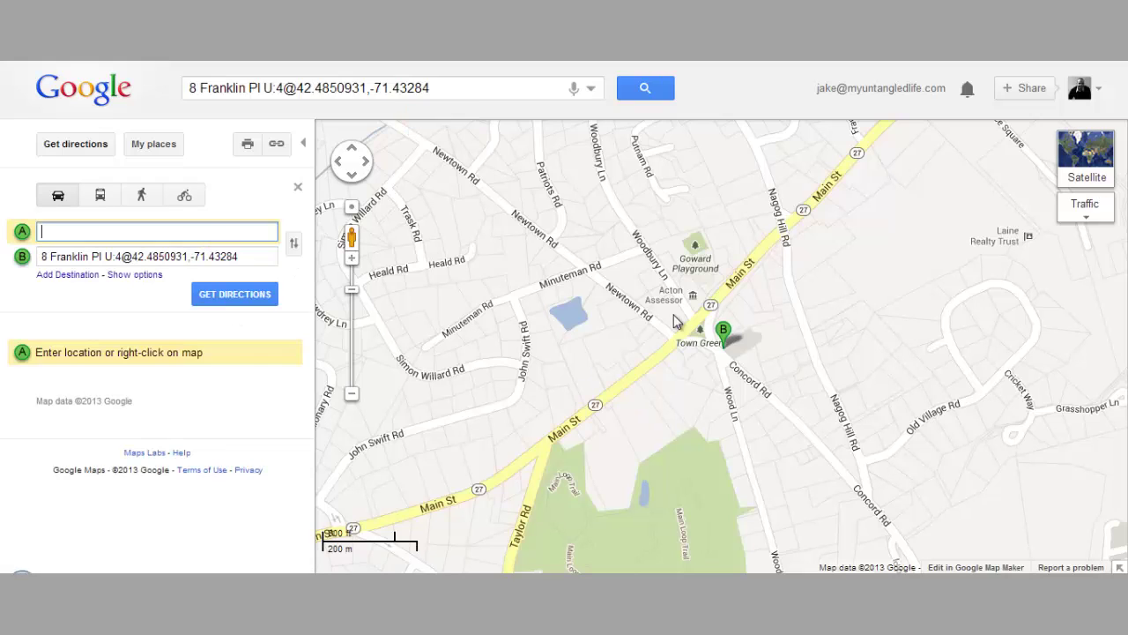
{"action": "left_click", "coordinate": [723, 331]}
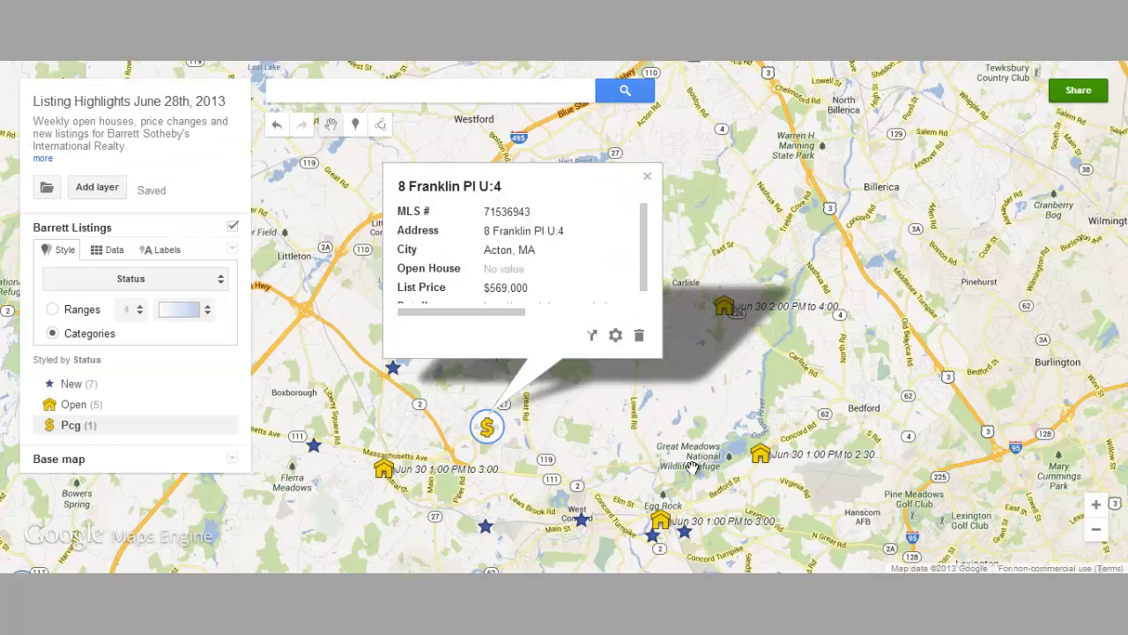
Close the 8 Franklin Pl and 306 Thoreau St pop-ups and recentre the listings map.
{"action": "left_click", "coordinate": [647, 181]}
{"action": "left_click_drag", "start_coordinate": [953, 446], "coordinate": [978, 323]}
{"action": "left_click", "coordinate": [708, 410]}
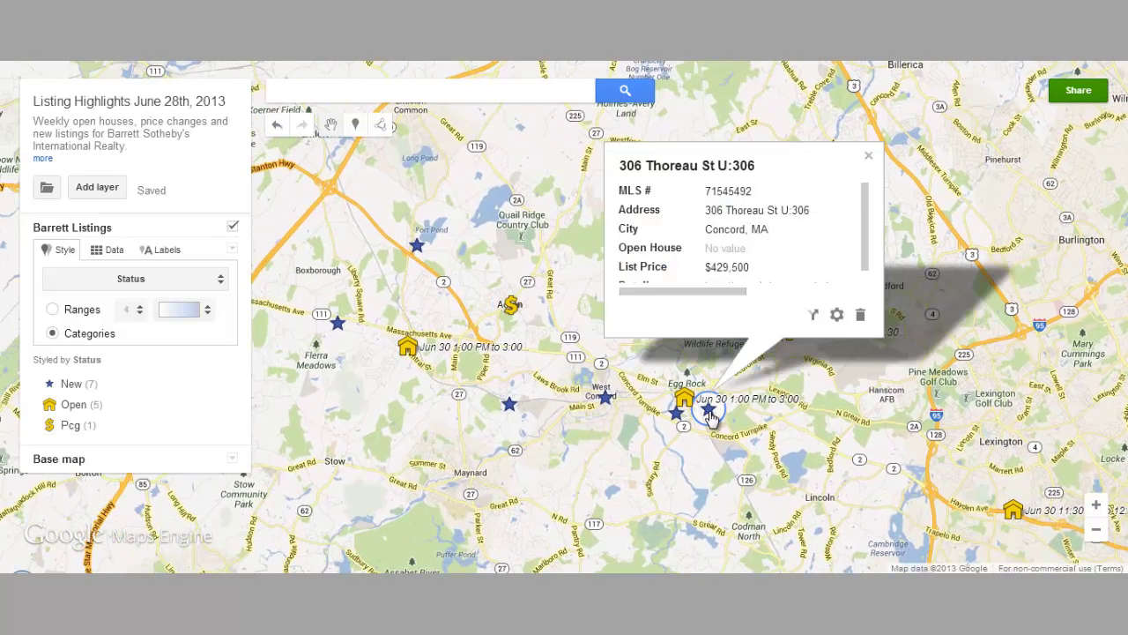
{"action": "left_click_drag", "start_coordinate": [867, 240], "coordinate": [868, 166]}
{"action": "left_click", "coordinate": [868, 156]}
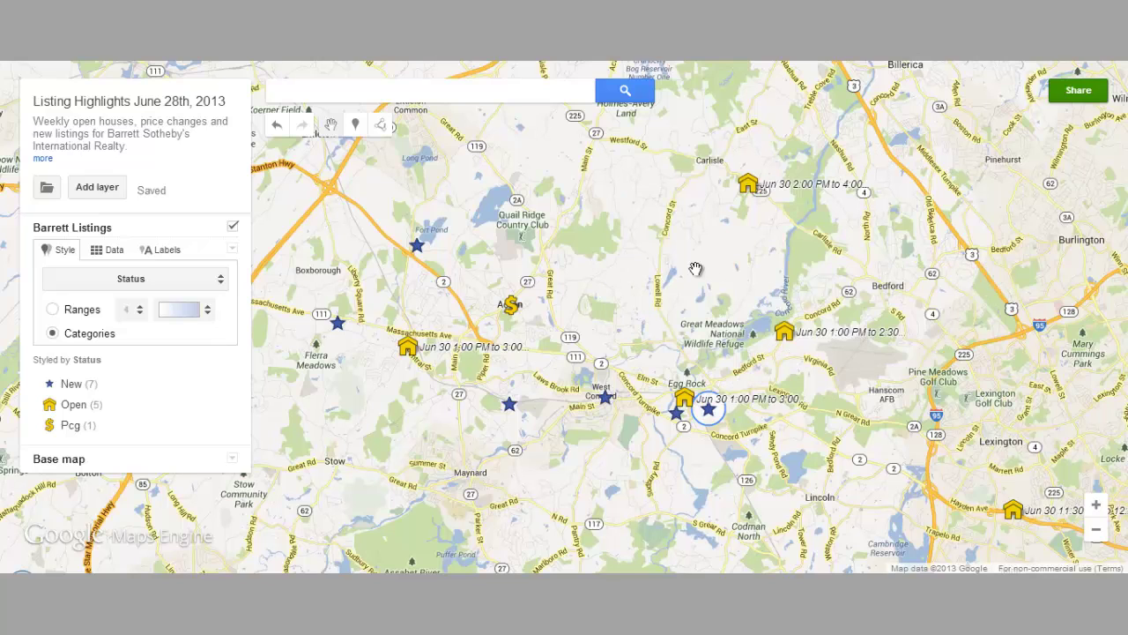
{"action": "left_click_drag", "start_coordinate": [667, 270], "coordinate": [673, 250]}
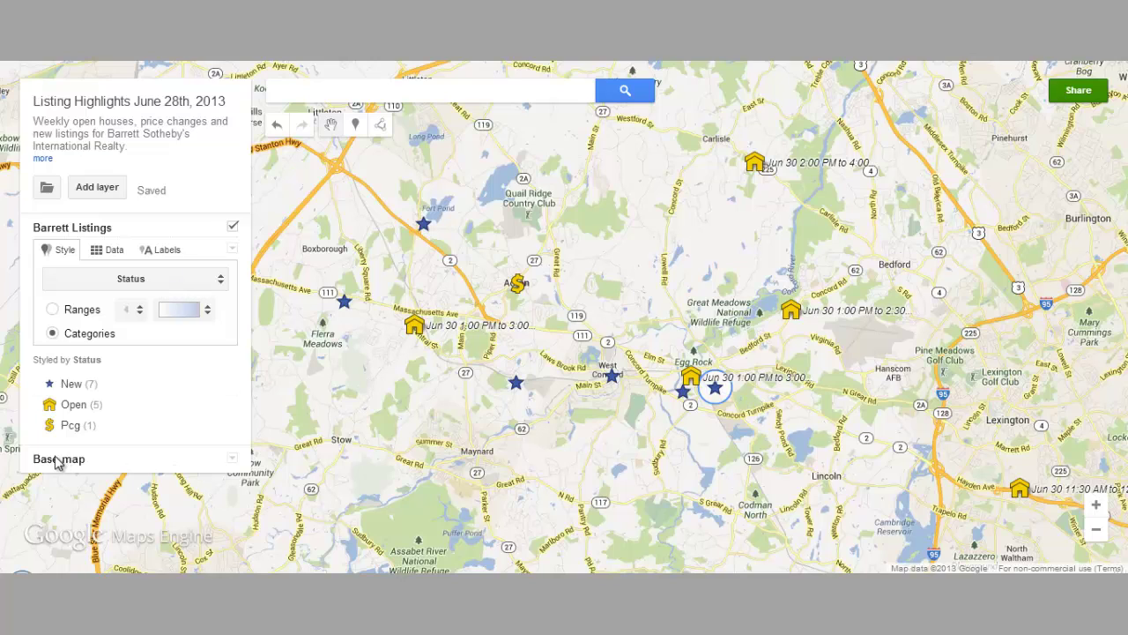
Compare satellite, terrain, Light Political and Whitewater base maps, then settle on the light grey style.
{"action": "left_click", "coordinate": [233, 460]}
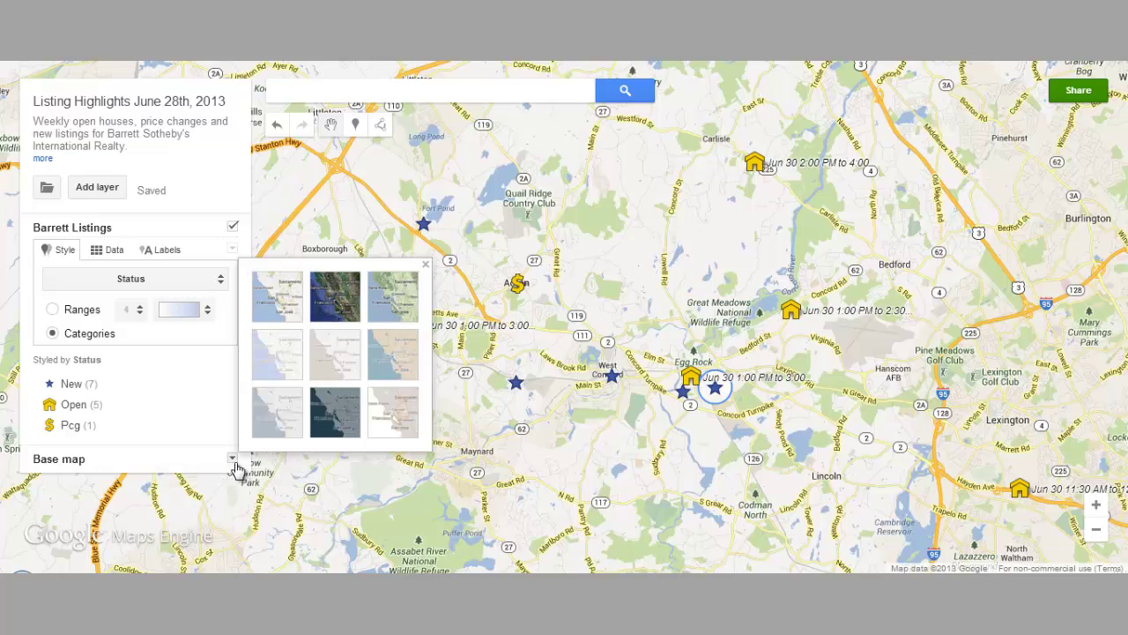
{"action": "left_click", "coordinate": [342, 306]}
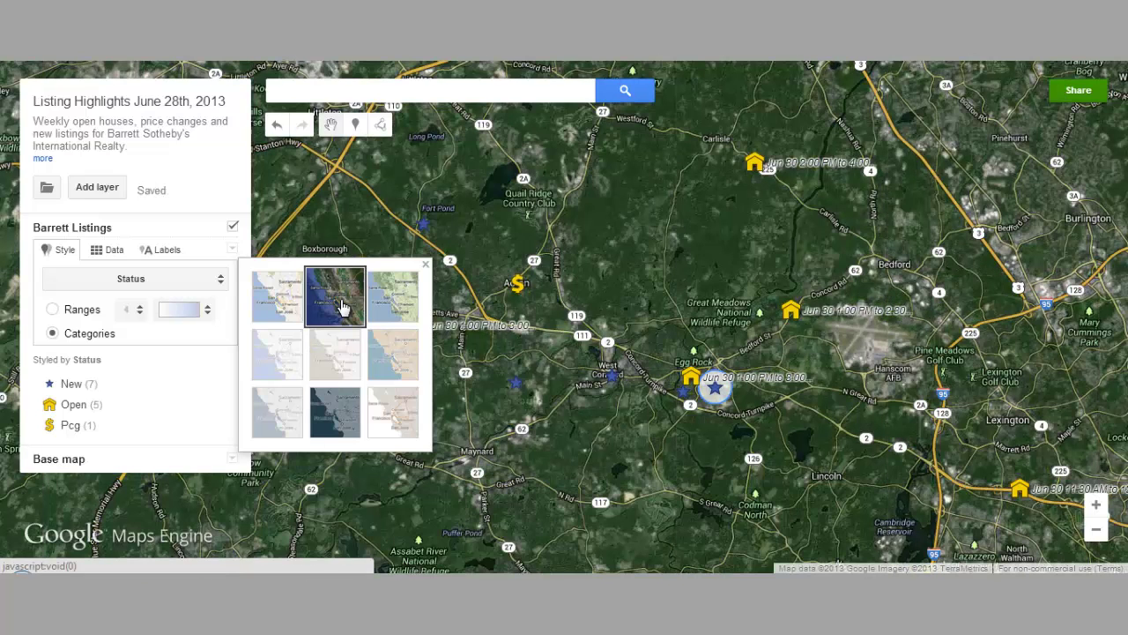
{"action": "left_click", "coordinate": [393, 316]}
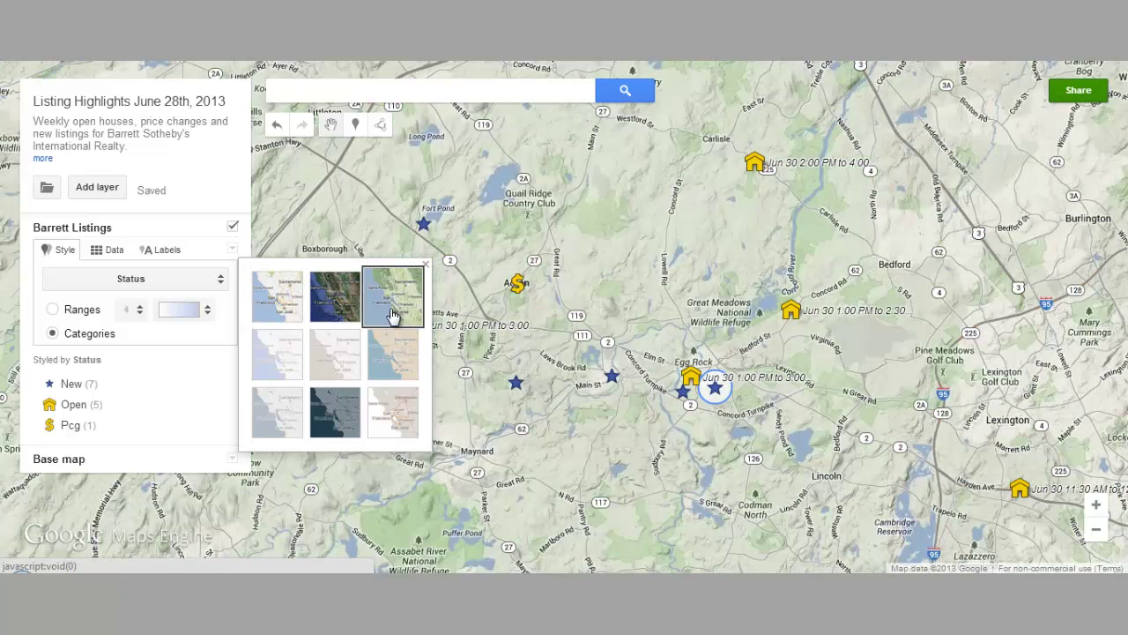
{"action": "left_click", "coordinate": [264, 368]}
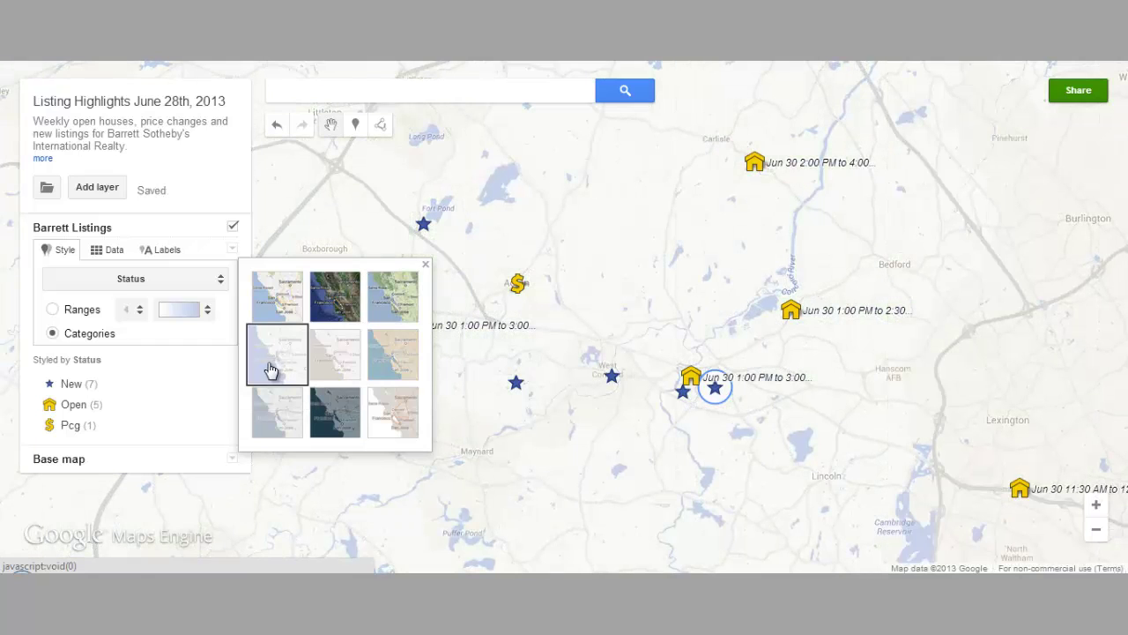
{"action": "left_click", "coordinate": [397, 425]}
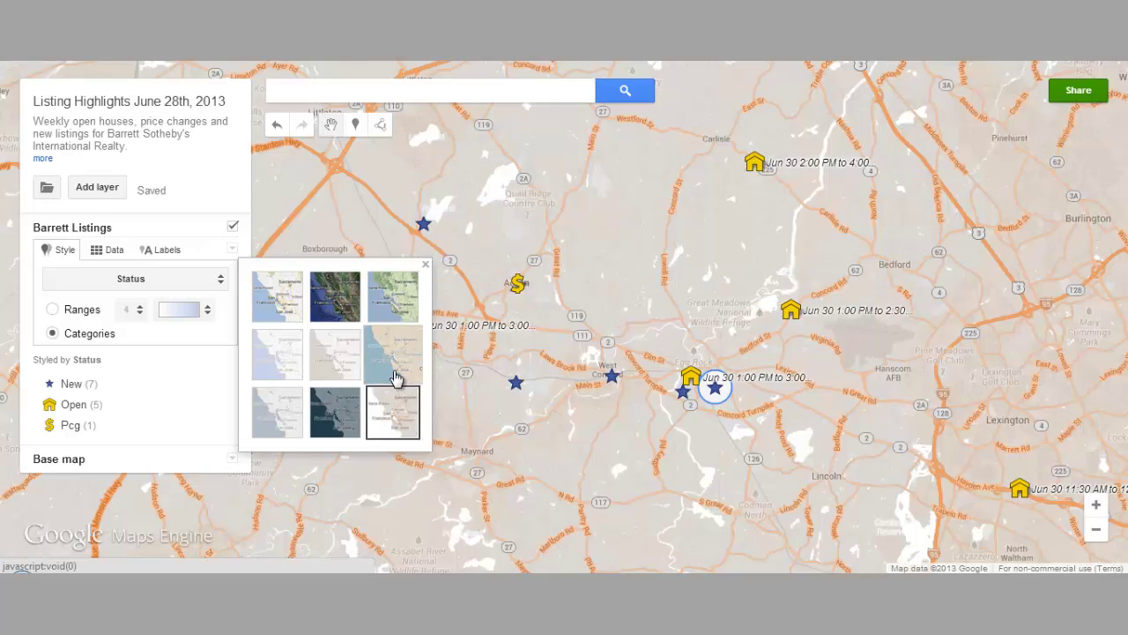
{"action": "left_click", "coordinate": [349, 374]}
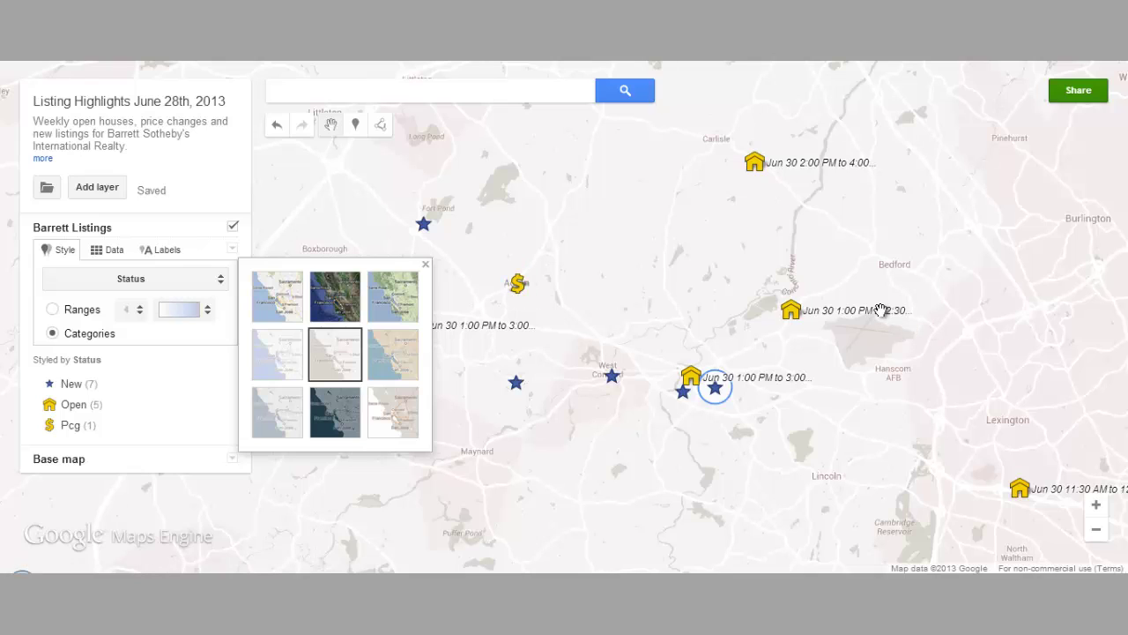
{"action": "left_click", "coordinate": [591, 433]}
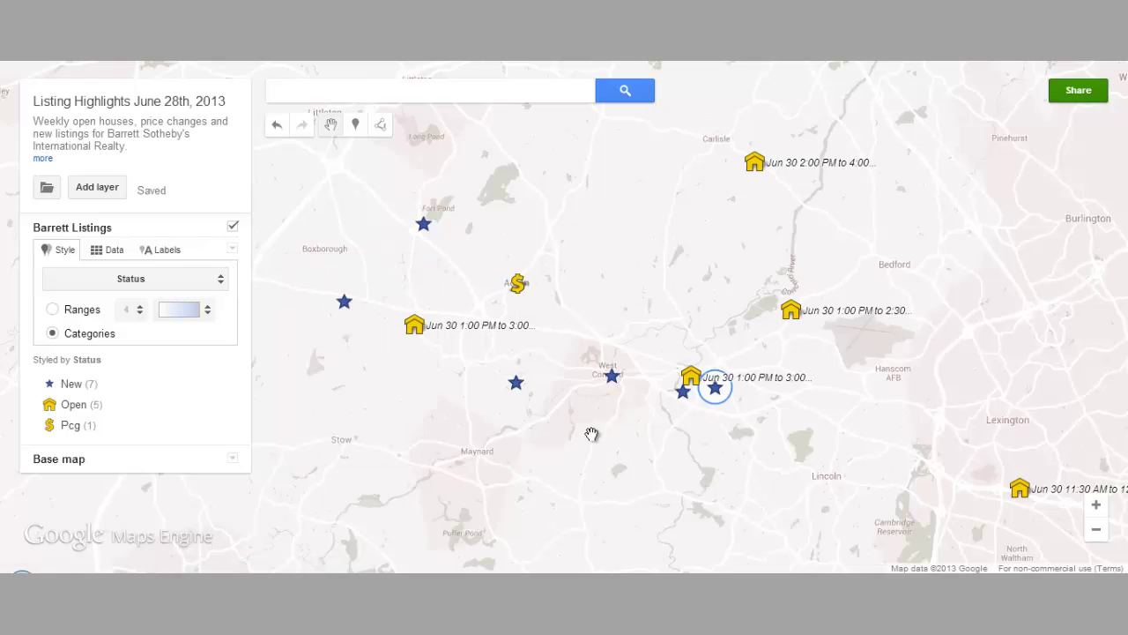
{"action": "scroll", "coordinate": [591, 433], "scroll_direction": "down", "scroll_amount": 2}
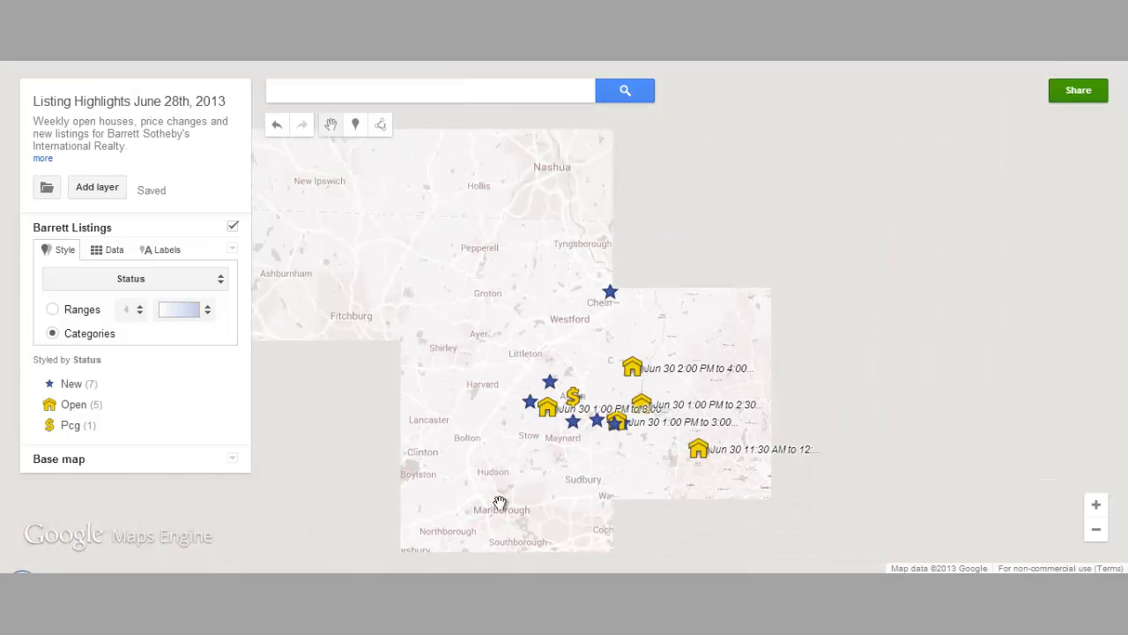
{"action": "left_click_drag", "start_coordinate": [479, 494], "coordinate": [527, 361]}
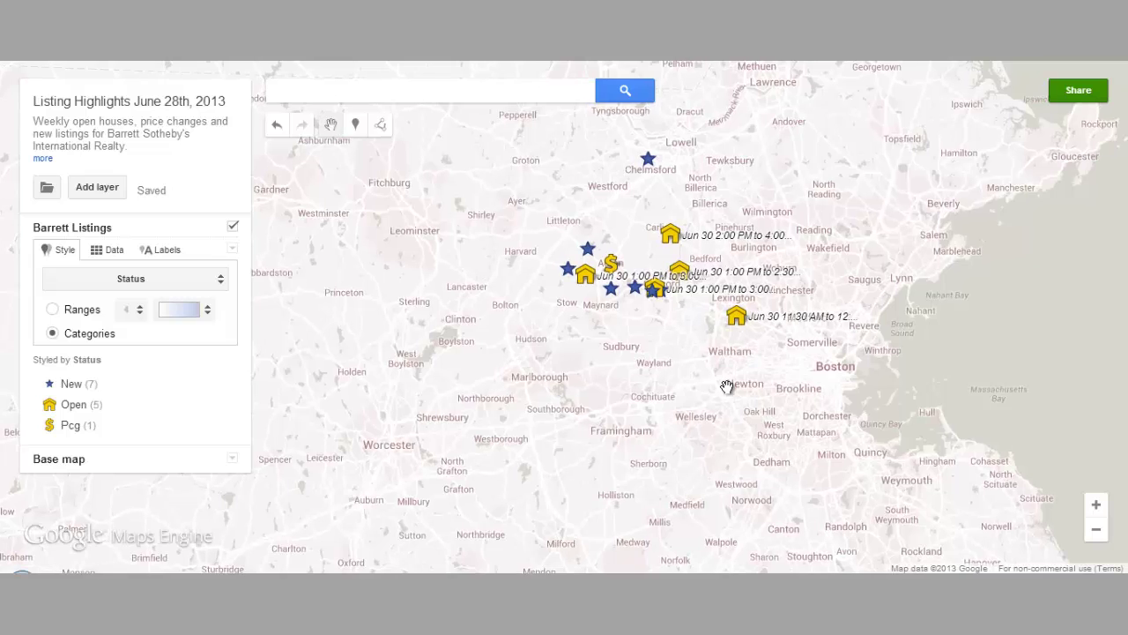
{"action": "scroll", "coordinate": [727, 386], "scroll_direction": "up", "scroll_amount": 1}
{"action": "left_click_drag", "start_coordinate": [732, 367], "coordinate": [739, 462]}
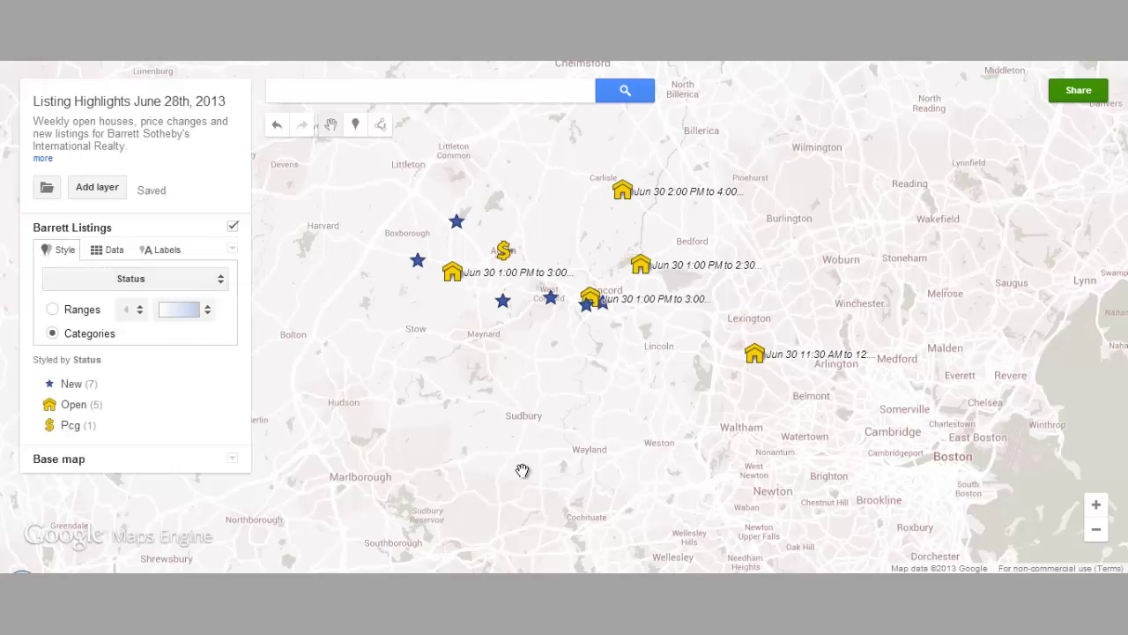
{"action": "left_click_drag", "start_coordinate": [939, 330], "coordinate": [930, 381]}
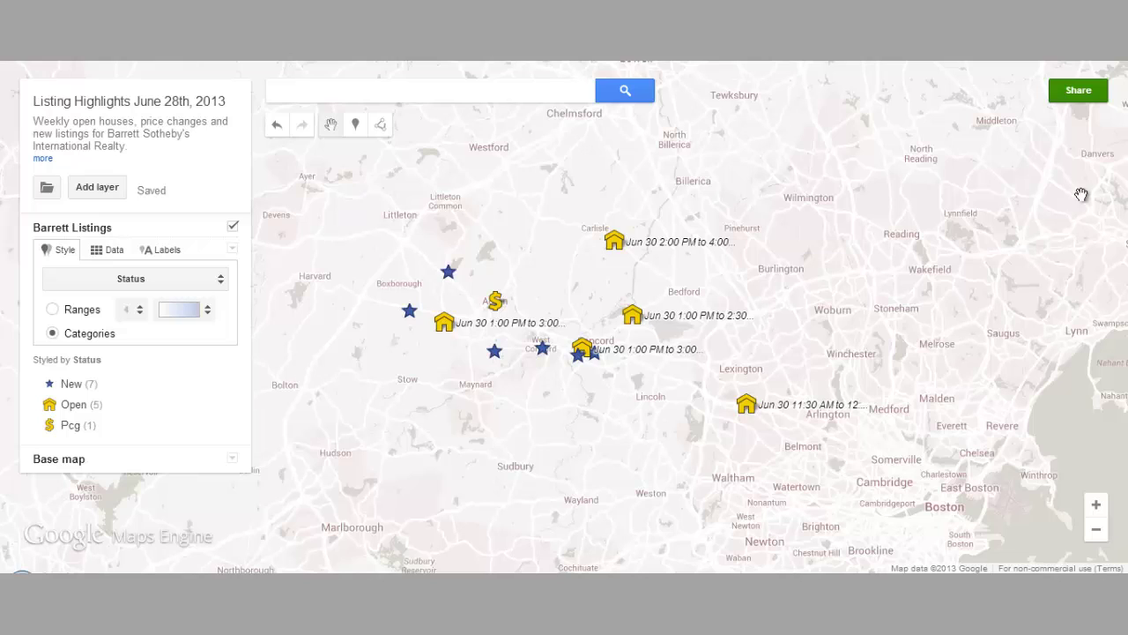
Change the map's access from Private to Public on the web with Can view, and save.
{"action": "left_click", "coordinate": [1079, 91]}
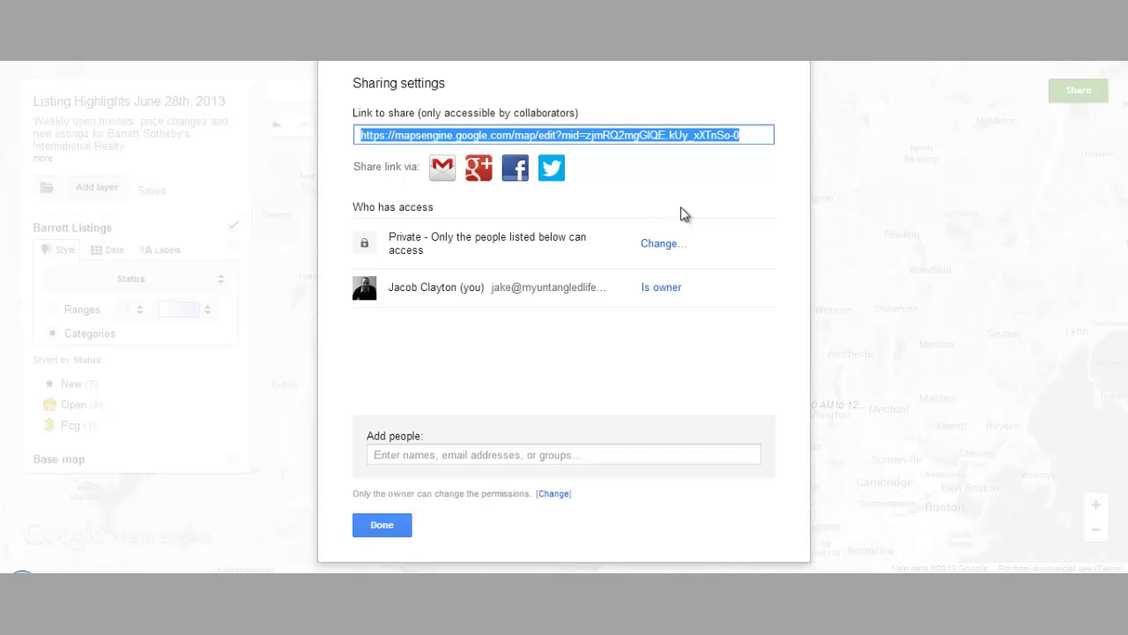
{"action": "left_click", "coordinate": [675, 254]}
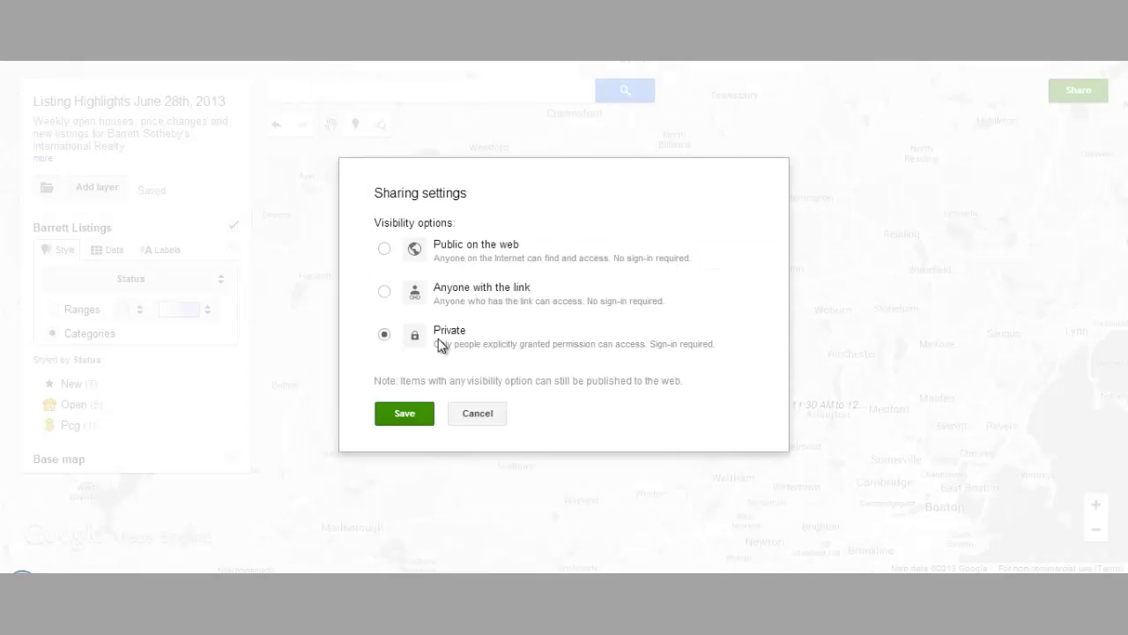
{"action": "left_click", "coordinate": [385, 250]}
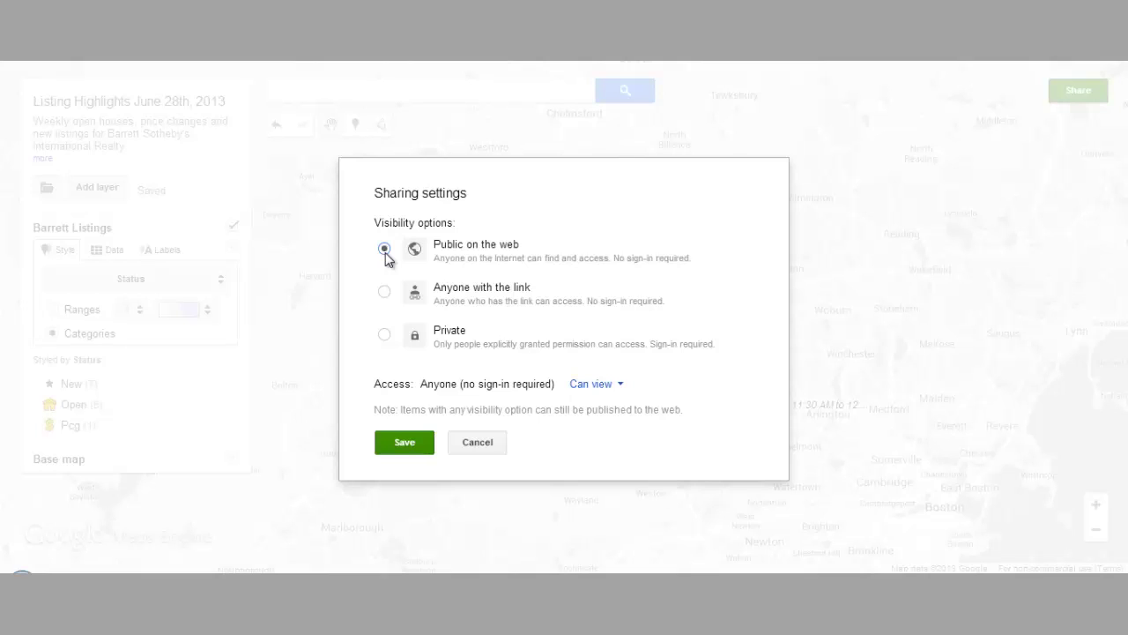
{"action": "left_click", "coordinate": [619, 385]}
{"action": "left_click", "coordinate": [619, 385]}
{"action": "left_click", "coordinate": [411, 441]}
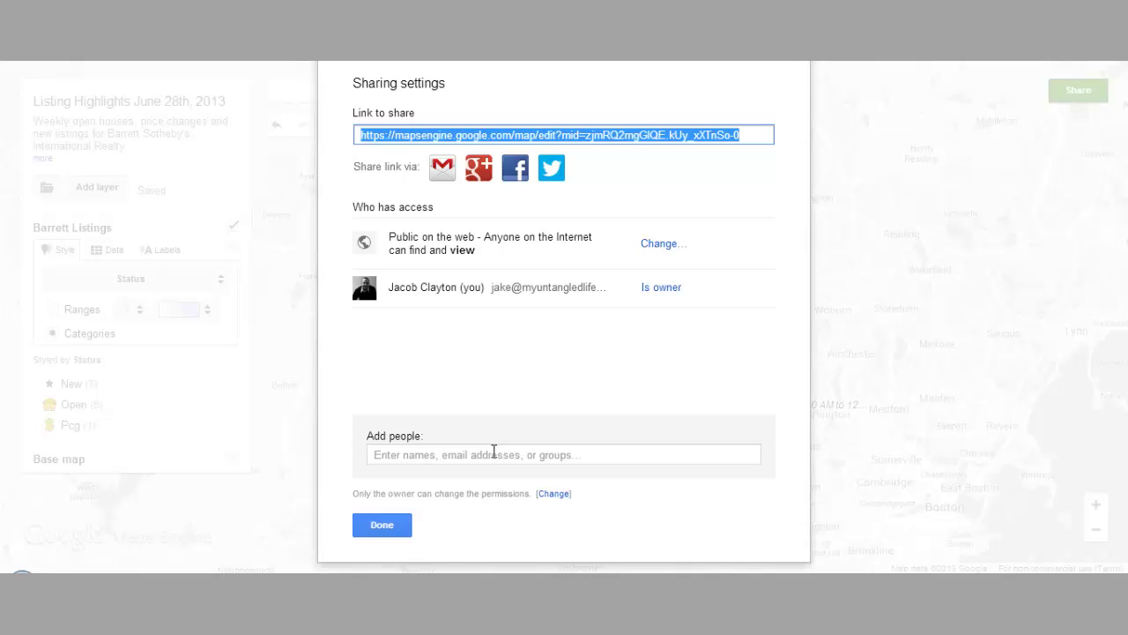
Leave the Add people field empty with Can edit unchanged, cancel it, and finish with Done.
{"action": "left_click", "coordinate": [493, 452]}
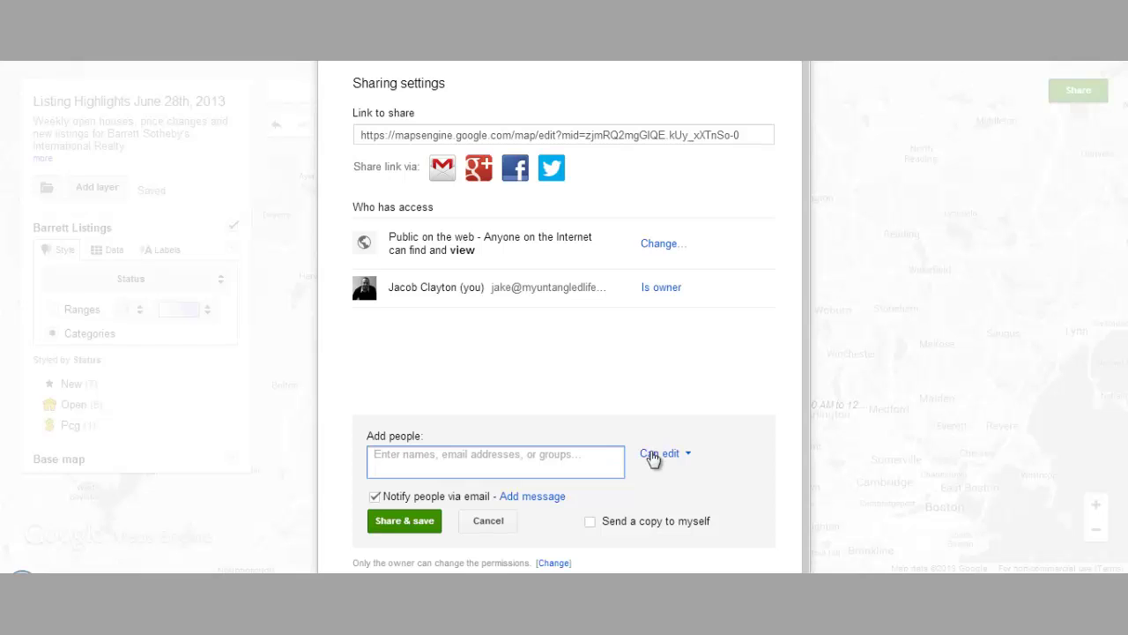
{"action": "left_click", "coordinate": [687, 455]}
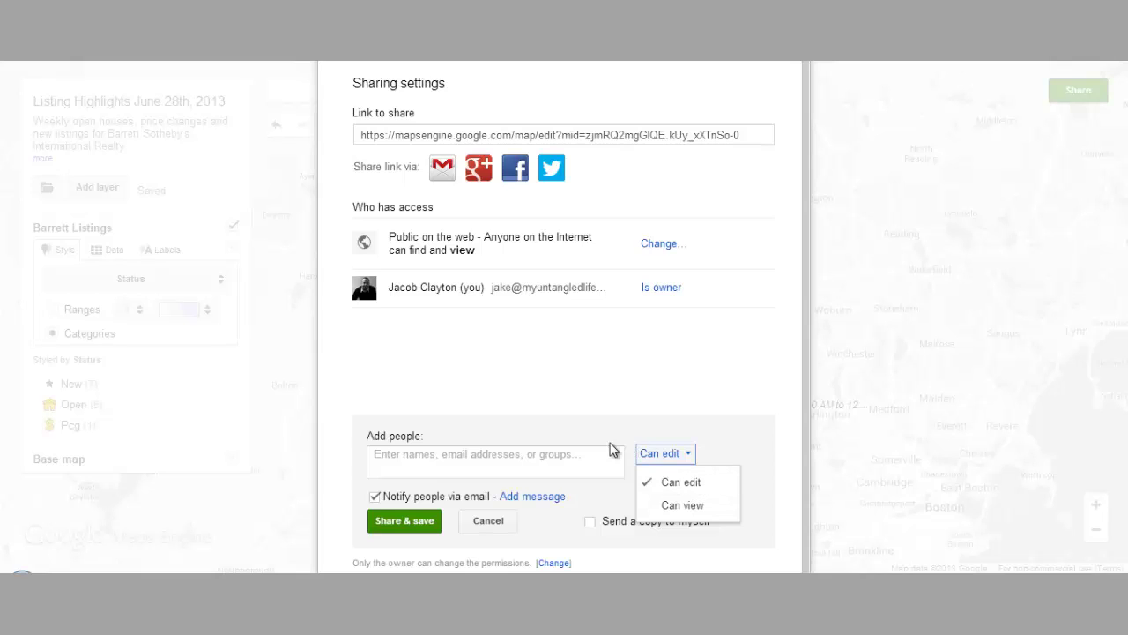
{"action": "left_click", "coordinate": [573, 450]}
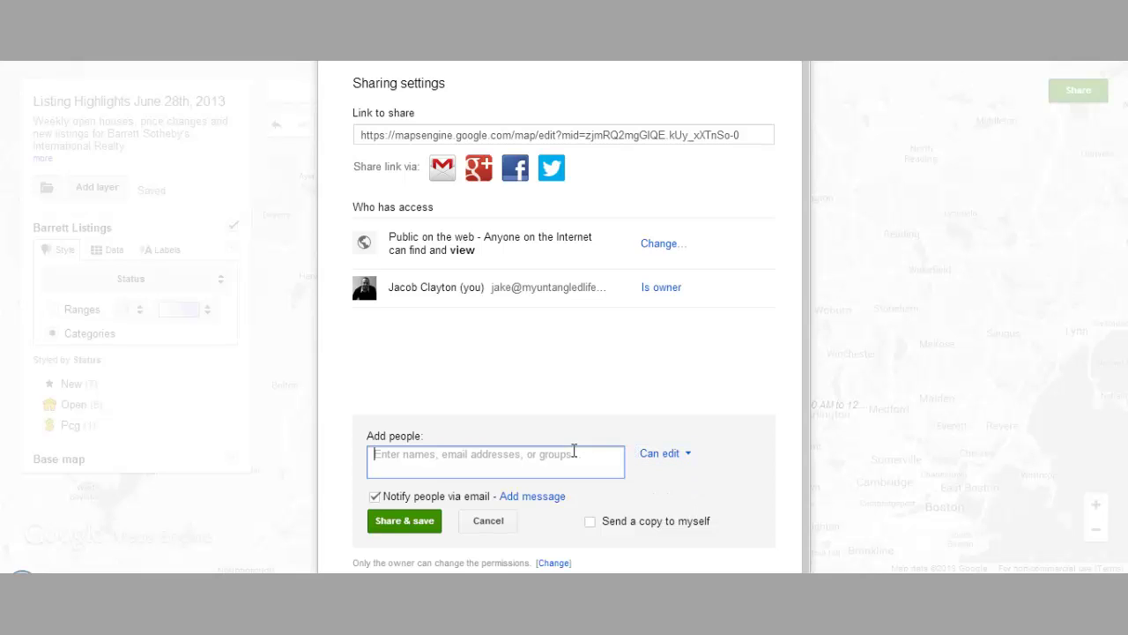
{"action": "left_click", "coordinate": [488, 521]}
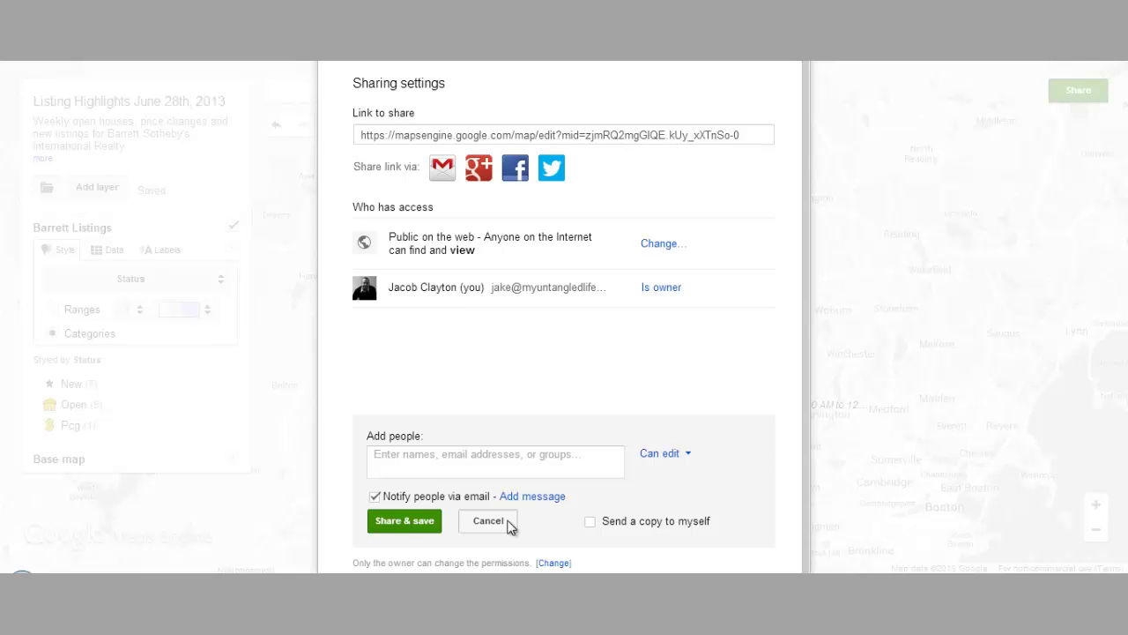
{"action": "left_click", "coordinate": [511, 525]}
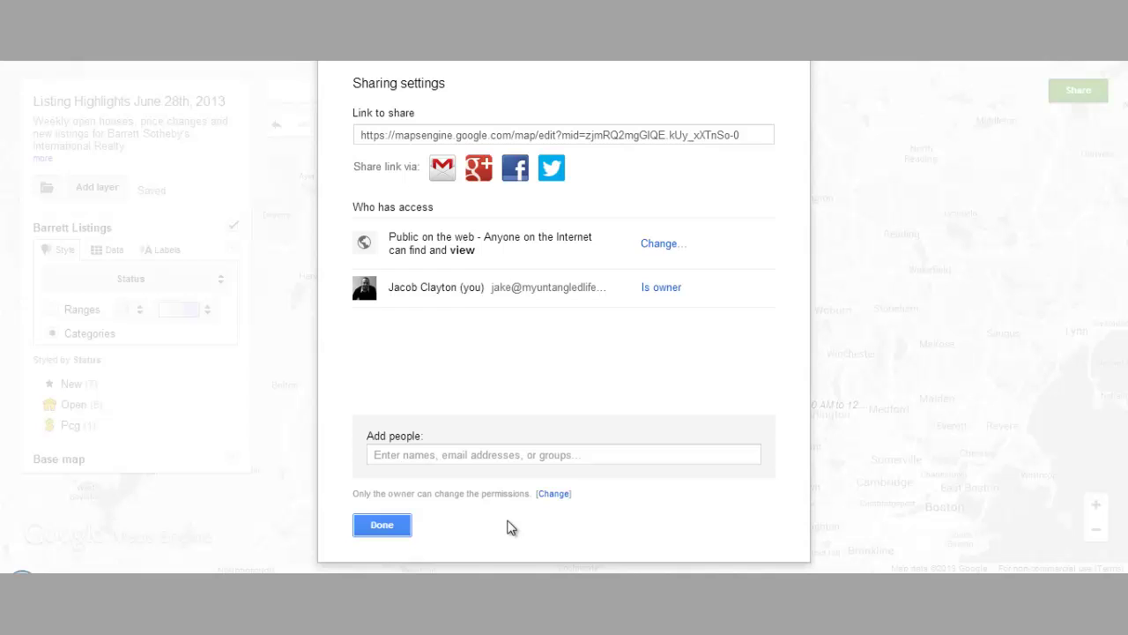
{"action": "left_click", "coordinate": [378, 526]}
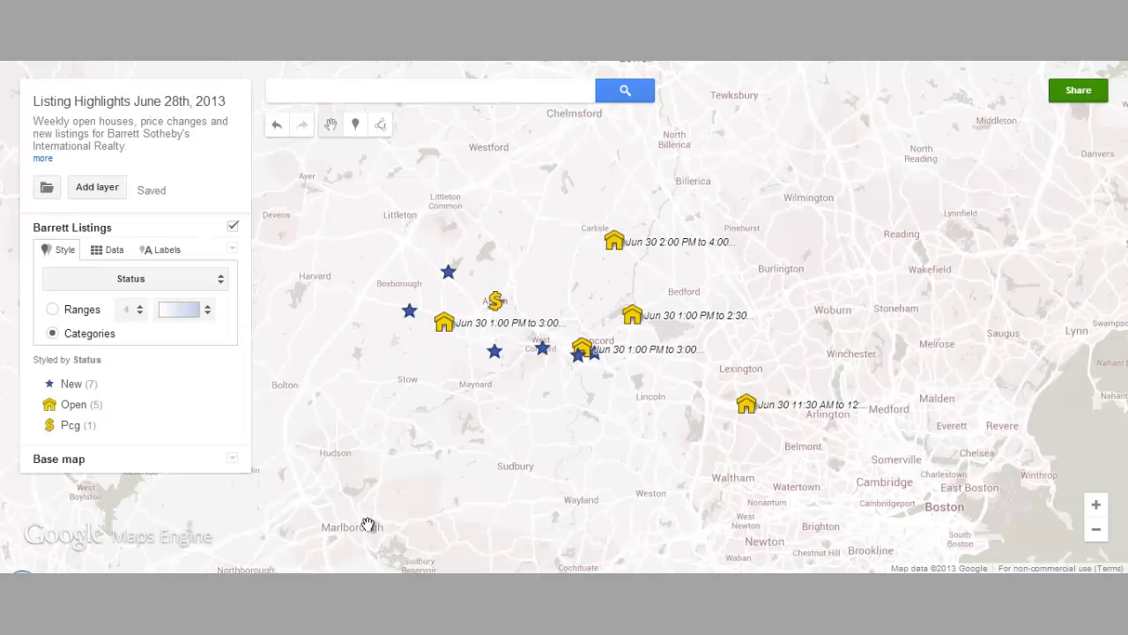
Bring up the Embed on my site code and enlarge the code box.
{"action": "left_click", "coordinate": [48, 191]}
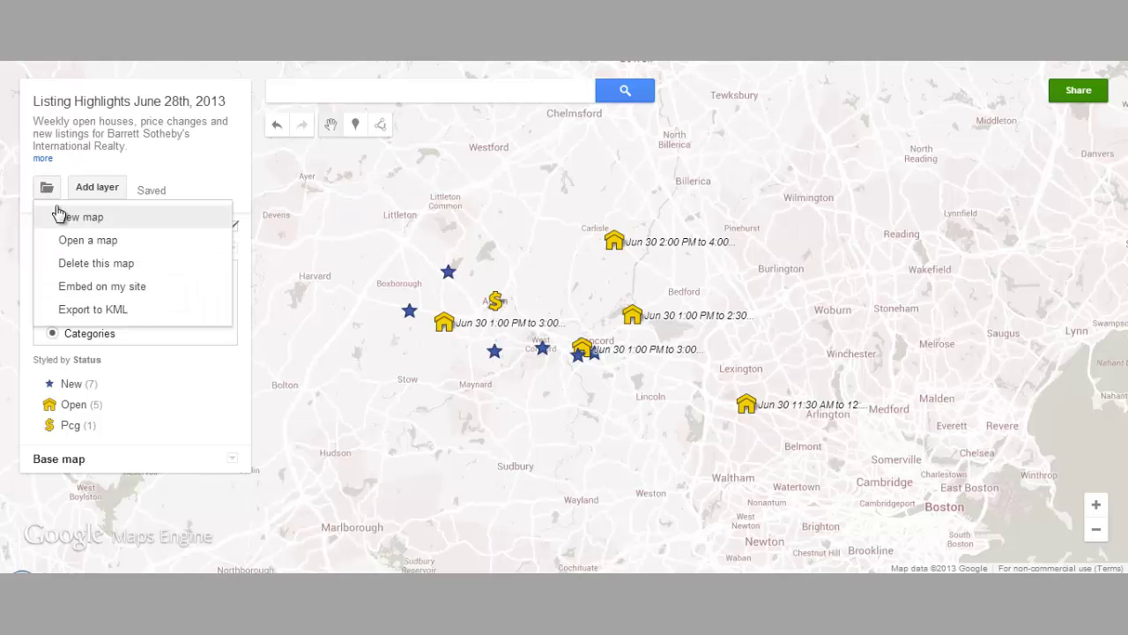
{"action": "left_click", "coordinate": [132, 287]}
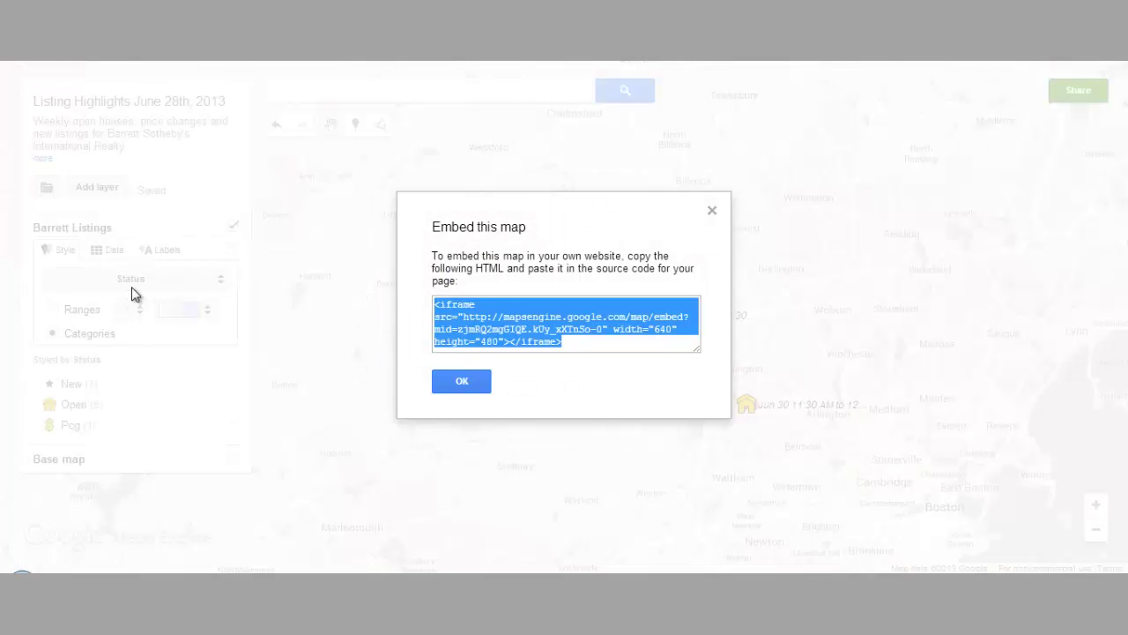
{"action": "left_click", "coordinate": [697, 349]}
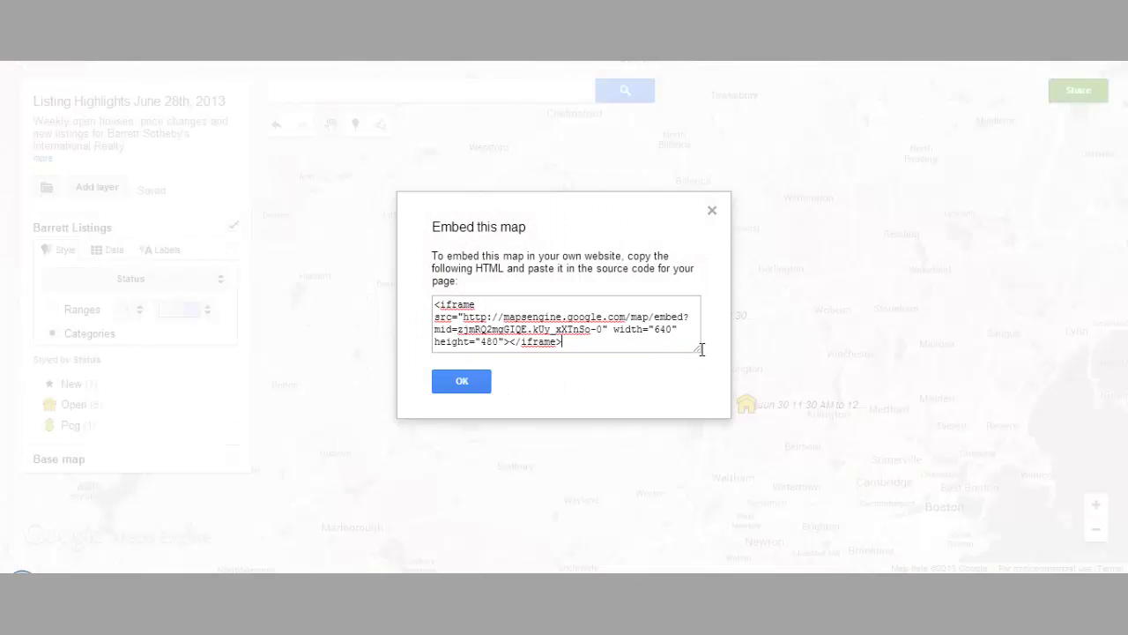
{"action": "left_click_drag", "start_coordinate": [697, 349], "coordinate": [768, 429]}
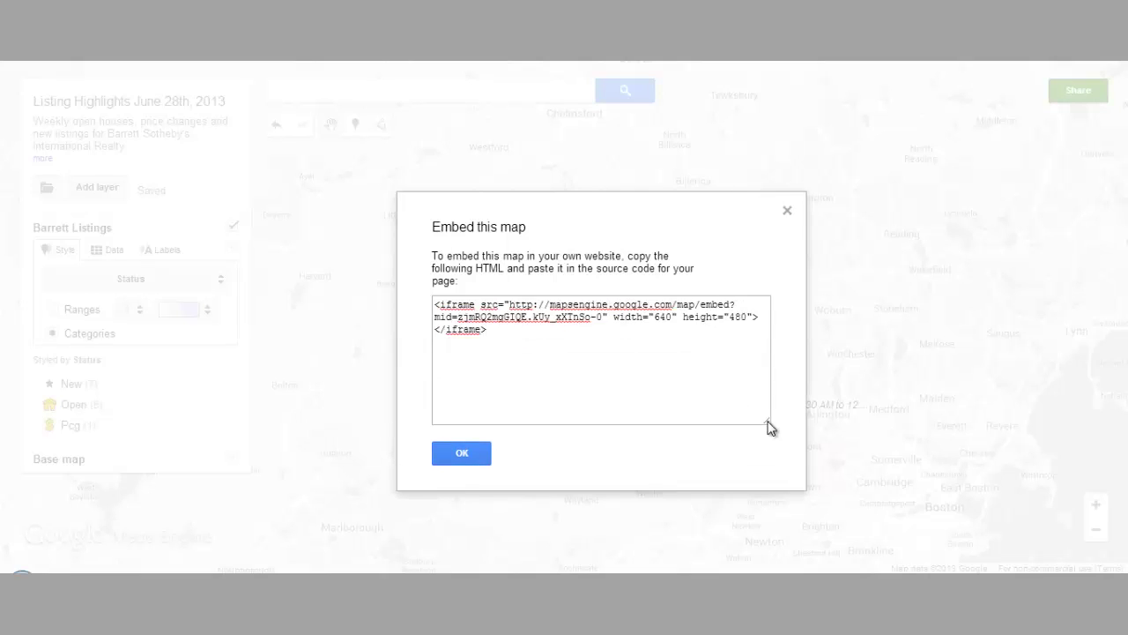
{"action": "left_click_drag", "start_coordinate": [659, 352], "coordinate": [414, 277]}
Change the embed width from 640 to 540.
{"action": "left_click", "coordinate": [653, 316]}
{"action": "left_click_drag", "start_coordinate": [653, 317], "coordinate": [749, 321]}
{"action": "left_click", "coordinate": [649, 316]}
{"action": "left_click_drag", "start_coordinate": [662, 318], "coordinate": [656, 319]}
{"action": "type", "text": "5"}
Copy the full embed code and close the embed dialog.
{"action": "left_click_drag", "start_coordinate": [661, 350], "coordinate": [423, 292]}
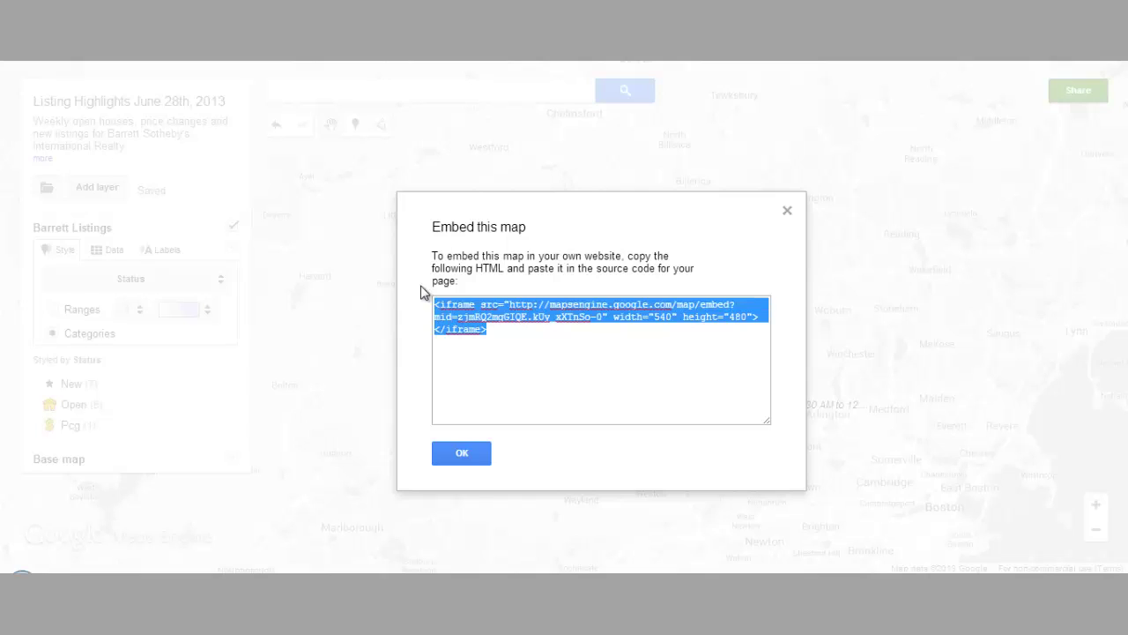
{"action": "right_click", "coordinate": [448, 310]}
{"action": "left_click", "coordinate": [484, 328]}
{"action": "left_click", "coordinate": [538, 385]}
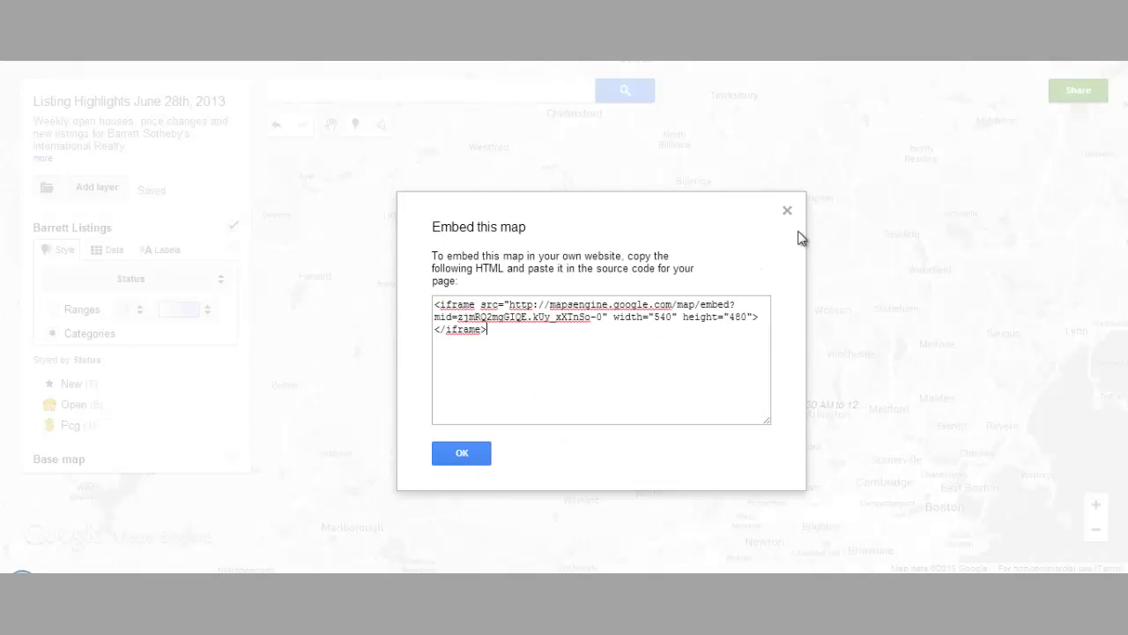
{"action": "left_click", "coordinate": [788, 213]}
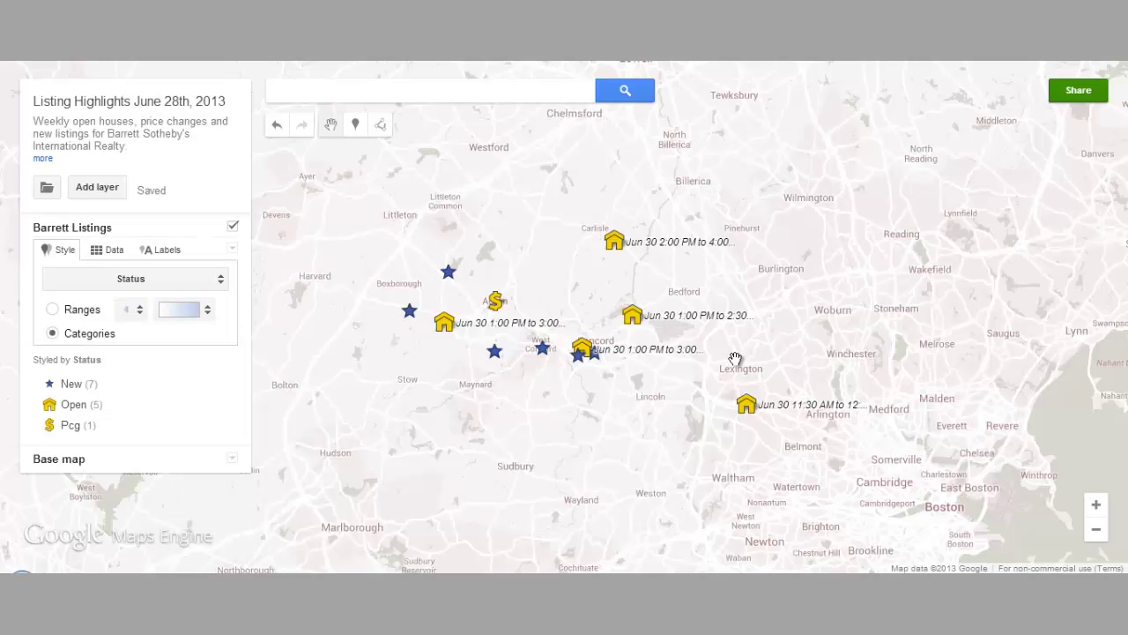
{"action": "scroll", "coordinate": [735, 359], "scroll_direction": "down", "scroll_amount": 1}
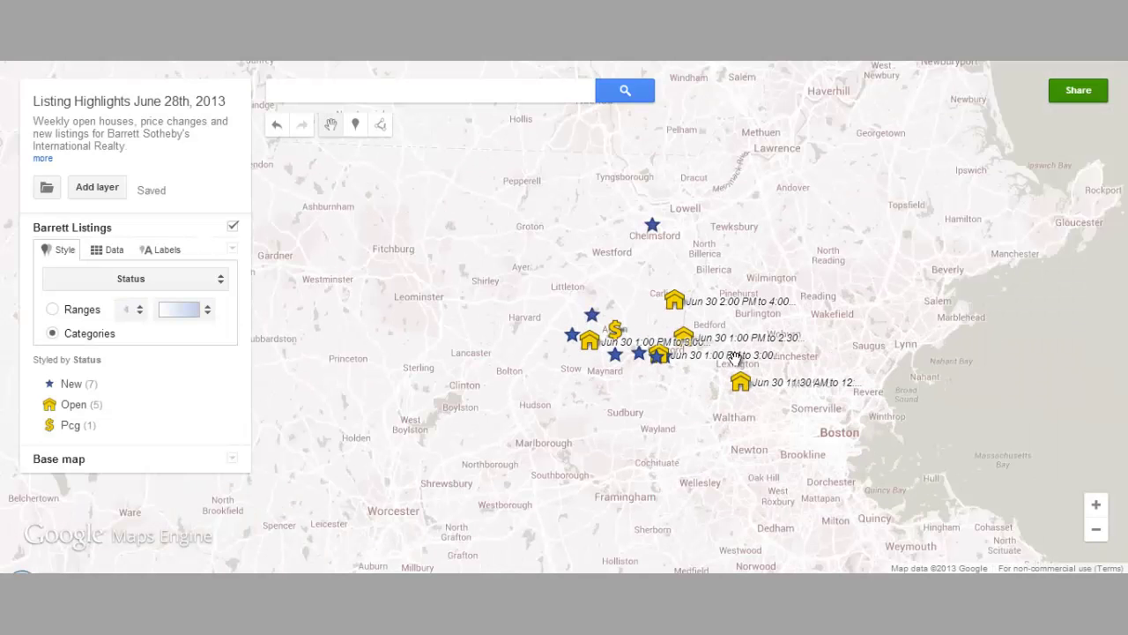